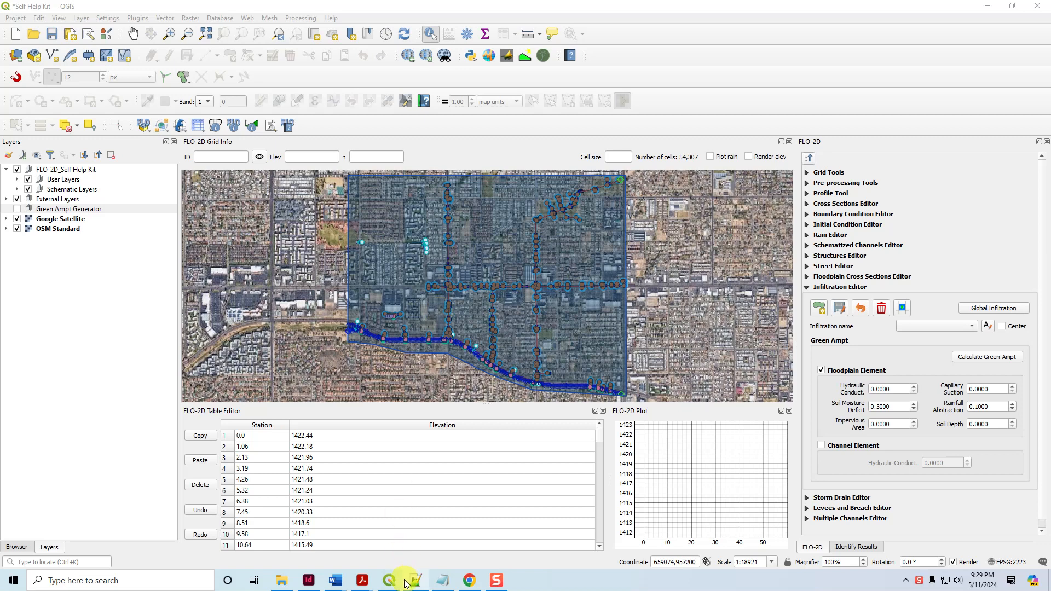
Open the FLO-2D plugin's online help and go to the Green Ampt page of the Infiltration Editor widget documentation.
click(288, 127)
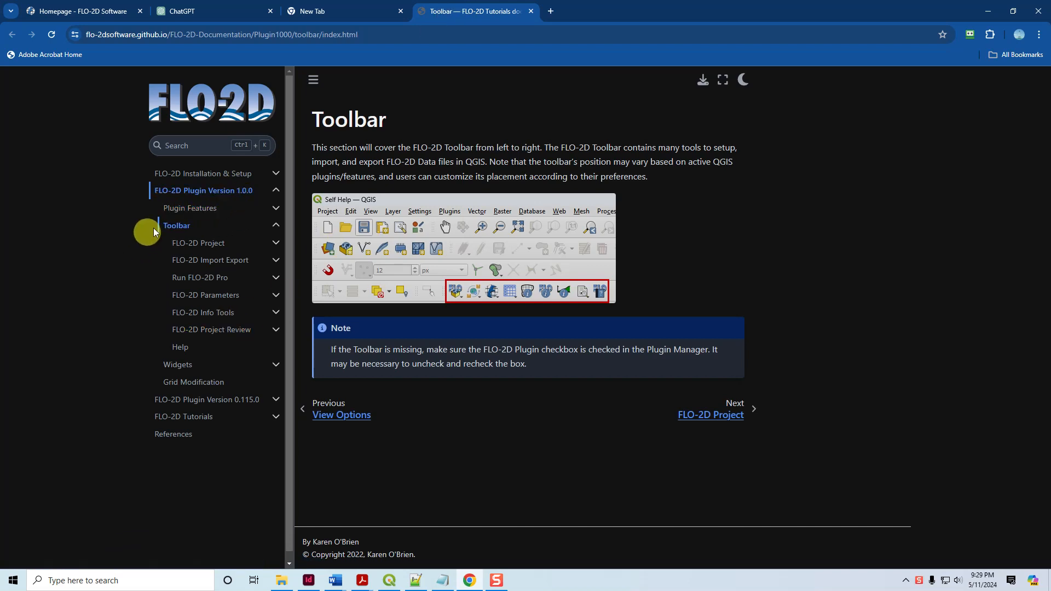
click(276, 225)
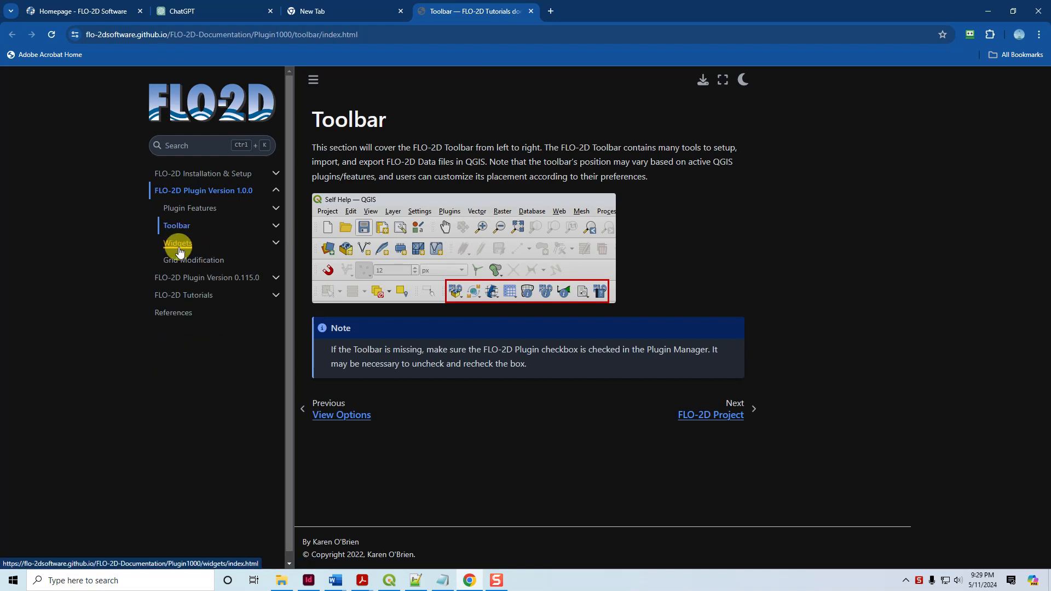
click(276, 243)
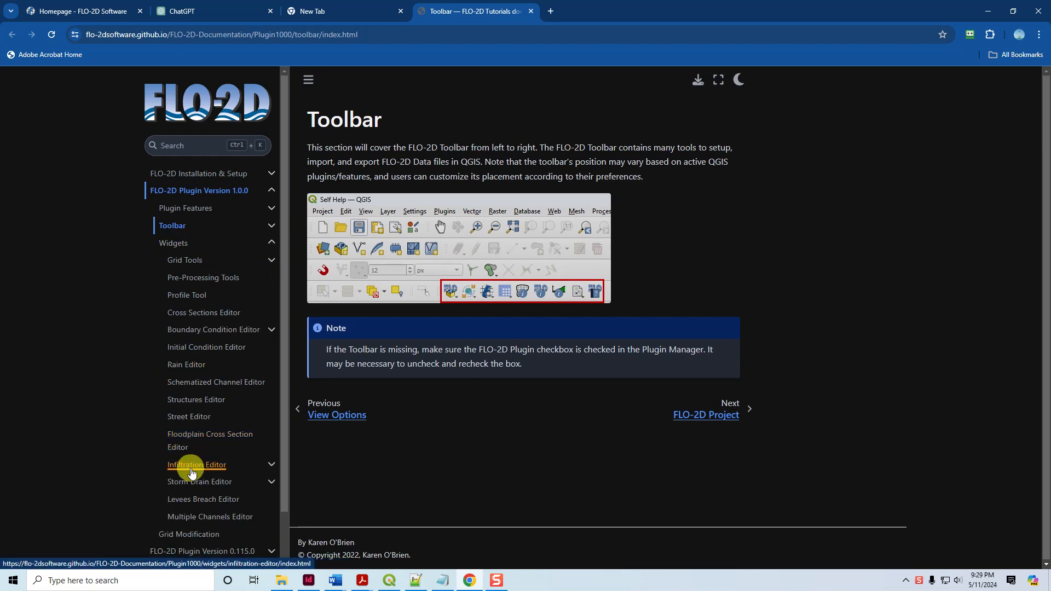
click(272, 465)
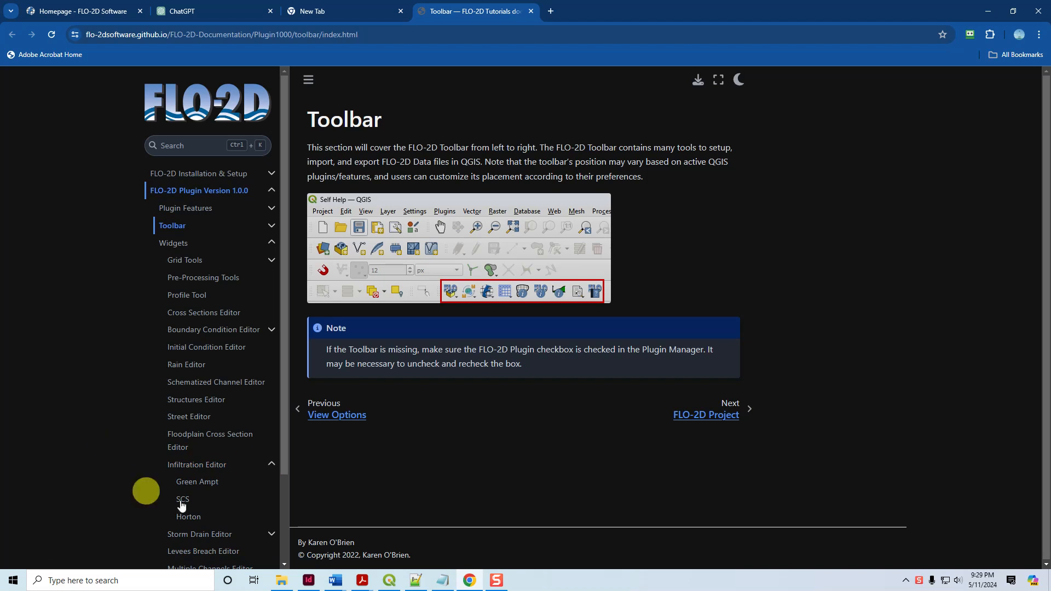
click(198, 482)
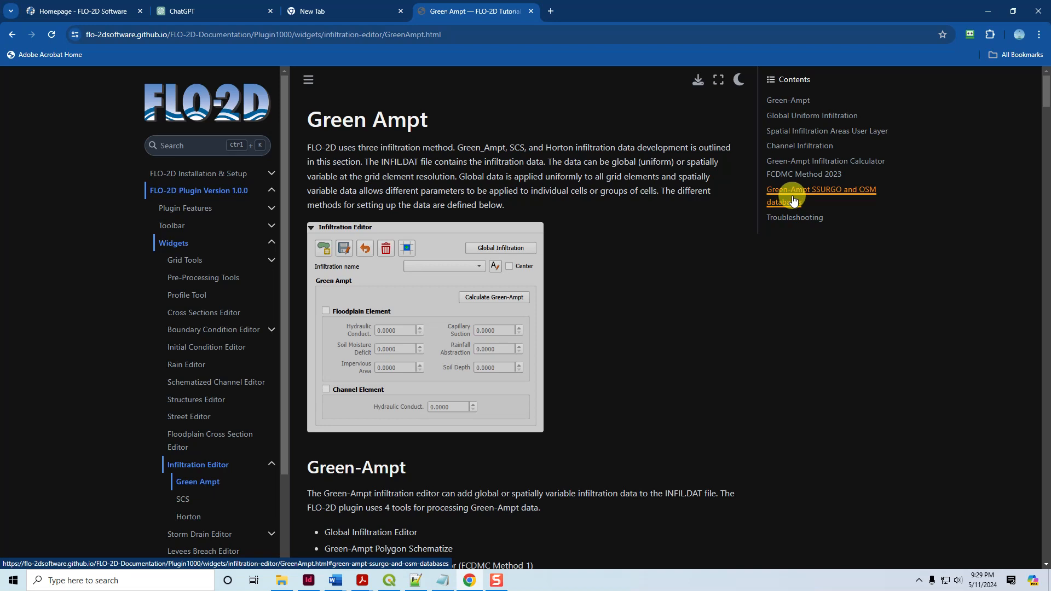
Read the Green-Ampt Infiltration Calculator FCDMC Method 2023 section for the required soil, land use and EFF shapefiles and the calculator procedure.
click(780, 175)
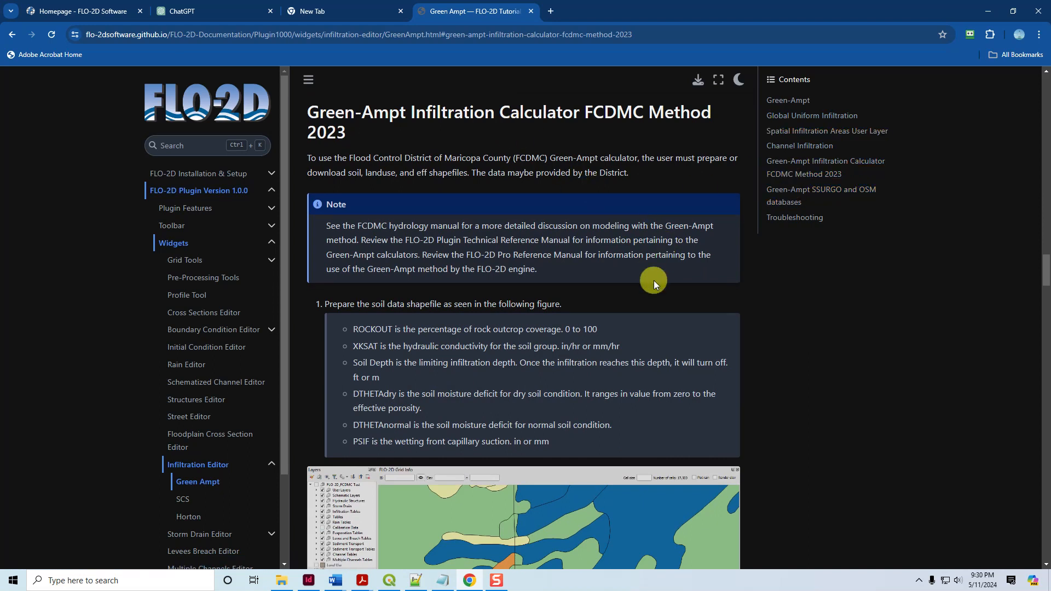
scroll(654, 280, down, 3)
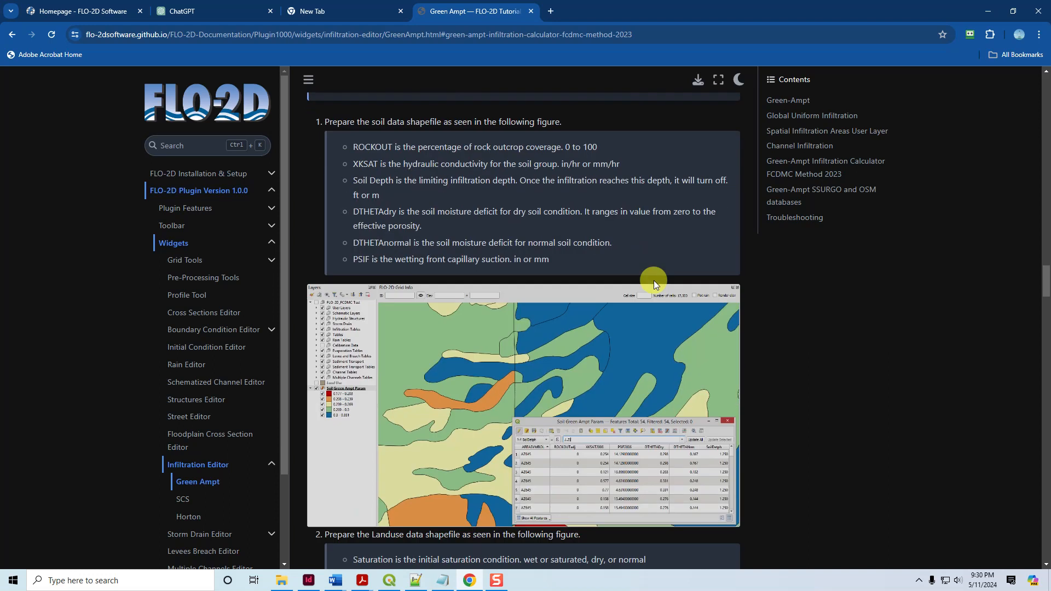
scroll(654, 281, down, 5)
scroll(653, 281, down, 5)
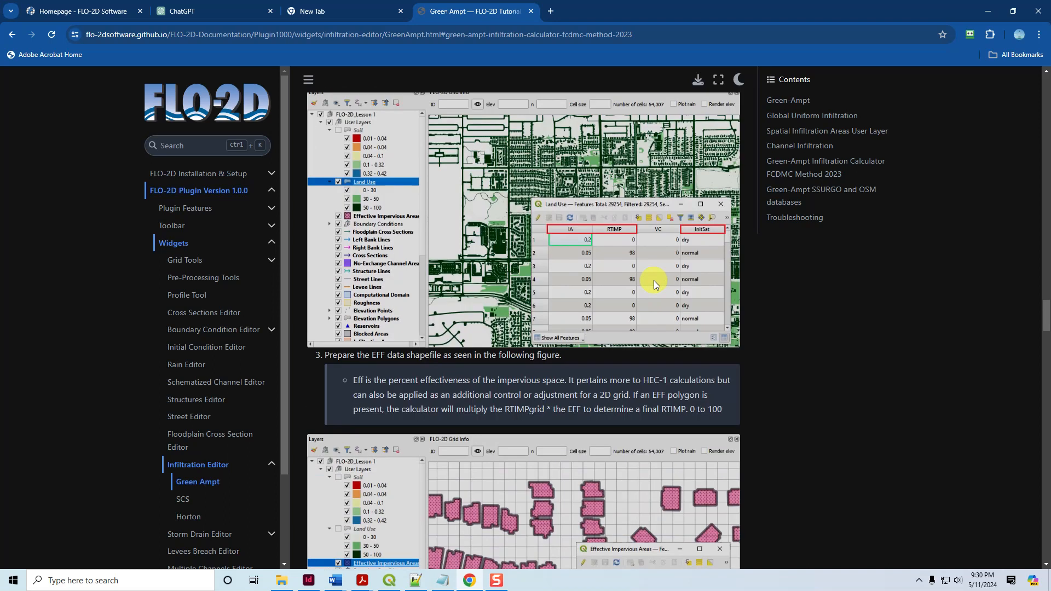
scroll(654, 280, down, 3)
scroll(653, 280, down, 3)
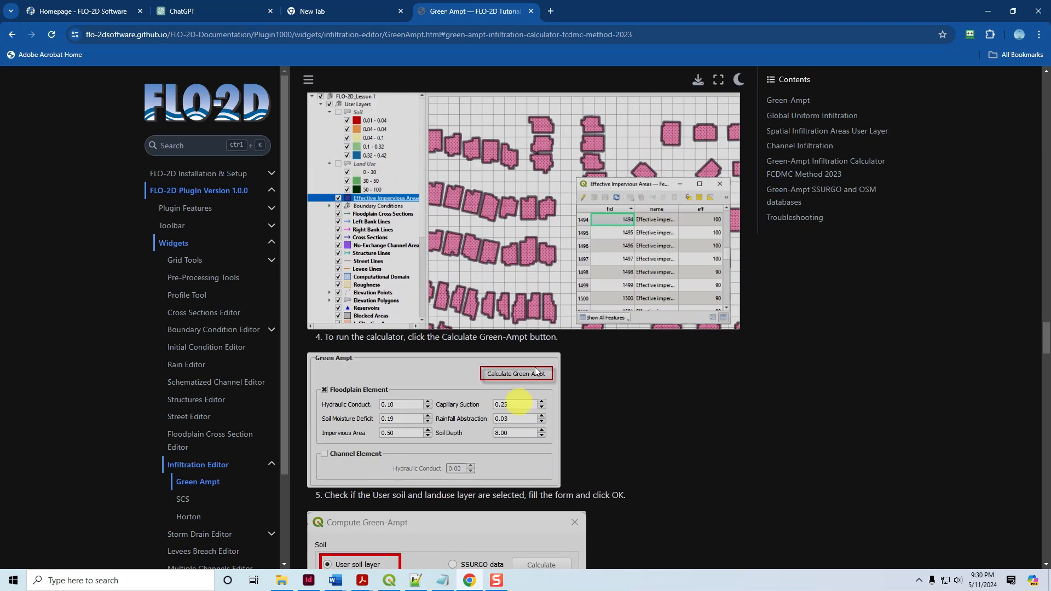
scroll(613, 363, down, 3)
scroll(613, 362, down, 5)
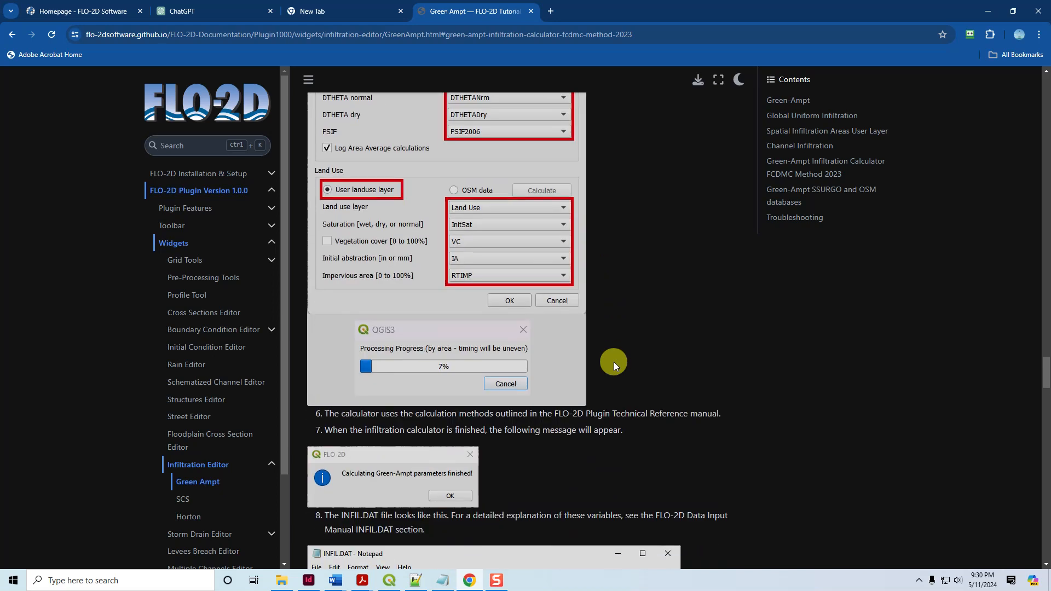
scroll(613, 362, down, 5)
scroll(613, 362, up, 15)
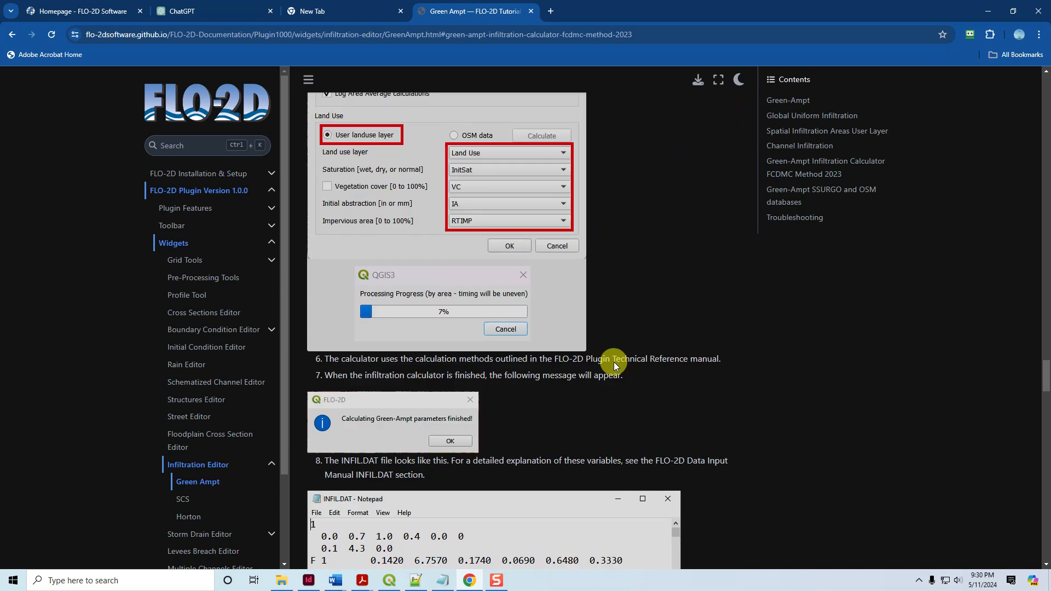
scroll(613, 362, up, 10)
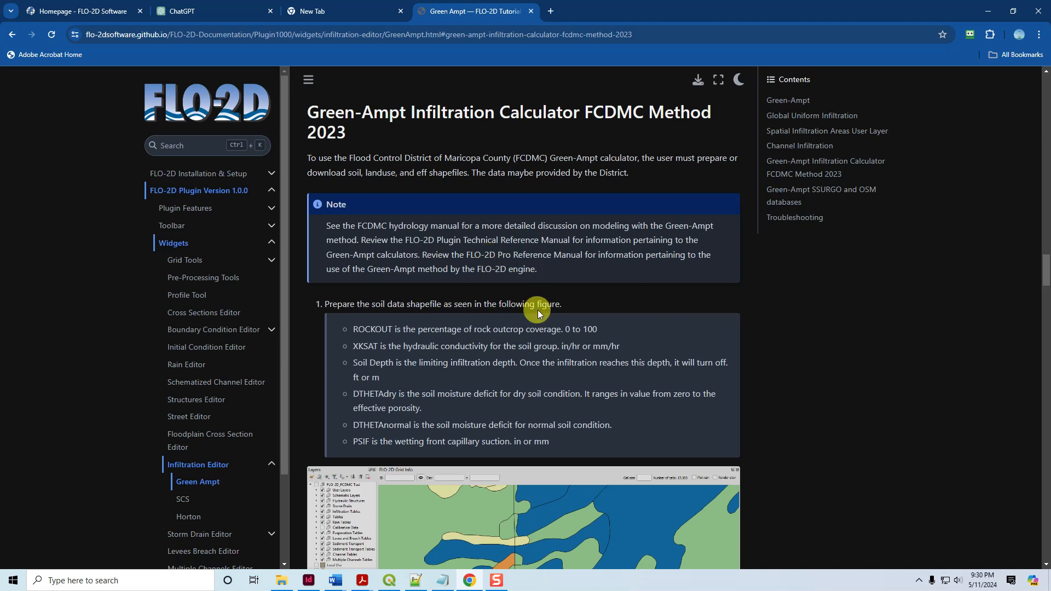
scroll(539, 313, down, 10)
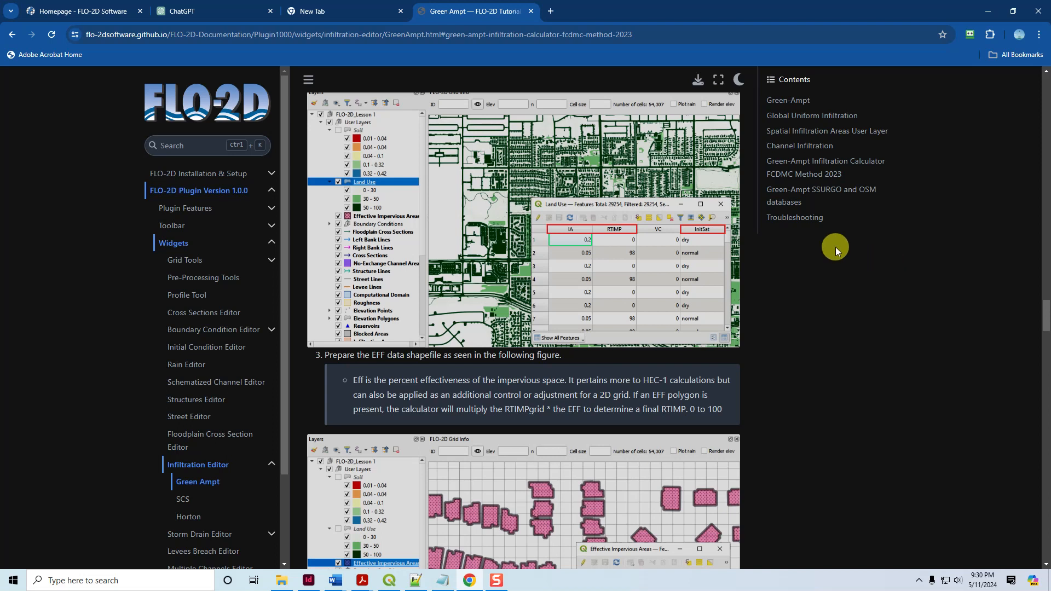
Review the Green-Ampt SSURGO and OSM databases section of the documentation and return to the QGIS project.
click(797, 205)
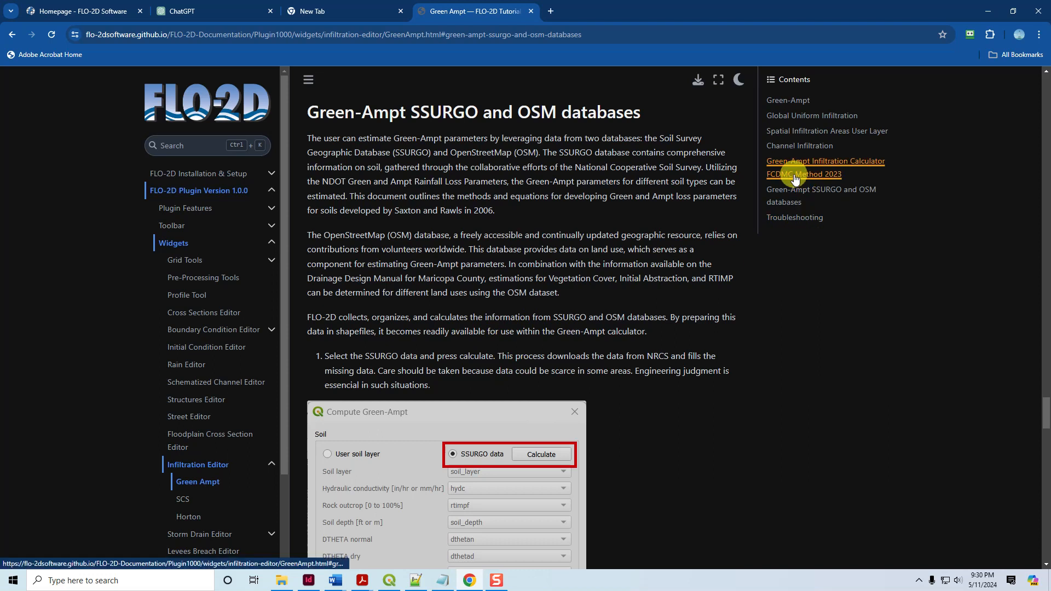
scroll(559, 343, down, 6)
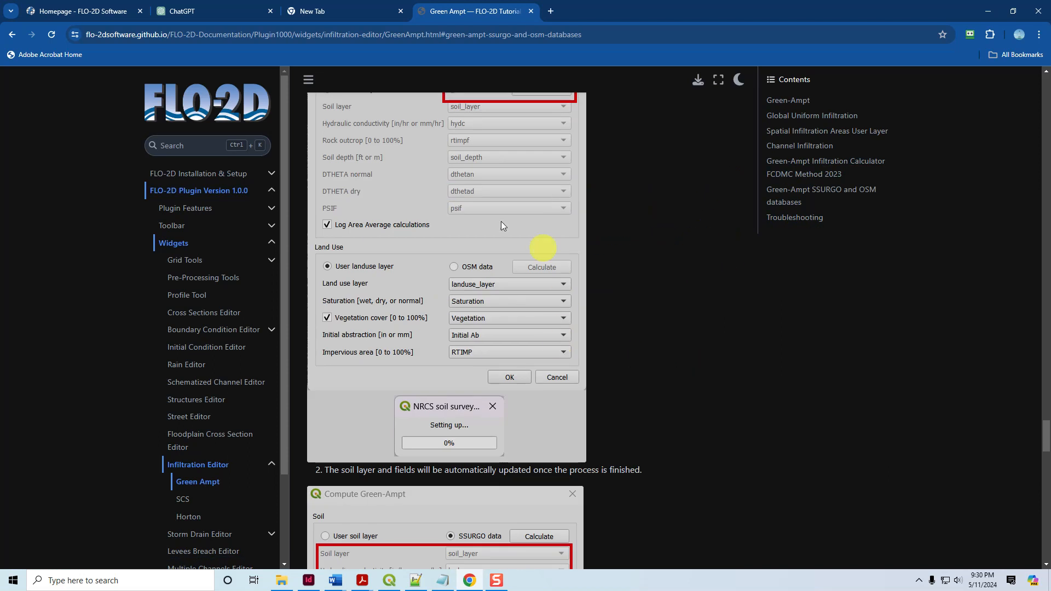
scroll(597, 361, down, 12)
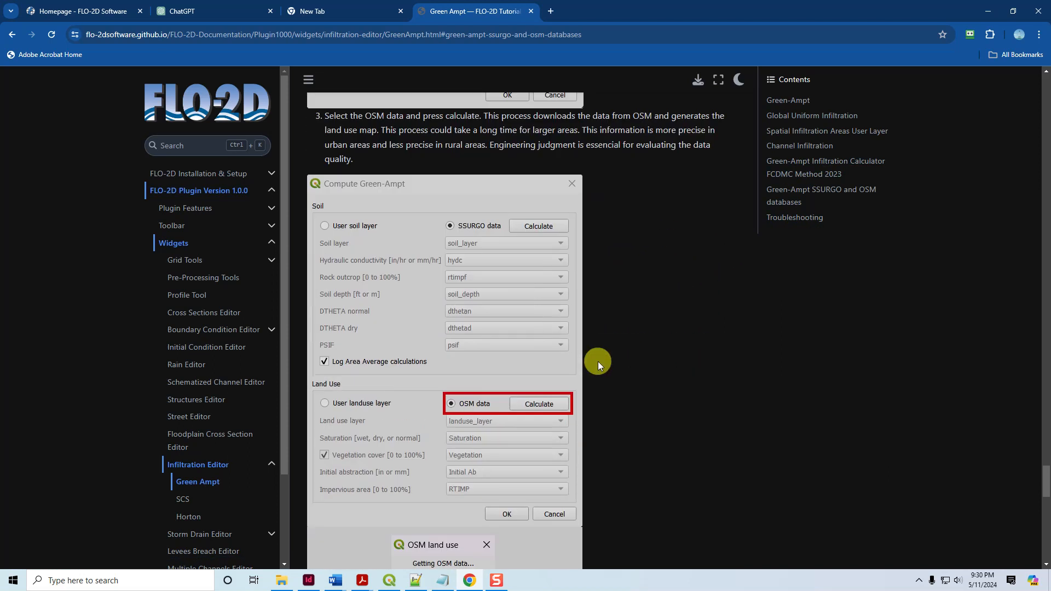
scroll(598, 362, down, 6)
scroll(598, 362, up, 6)
click(988, 11)
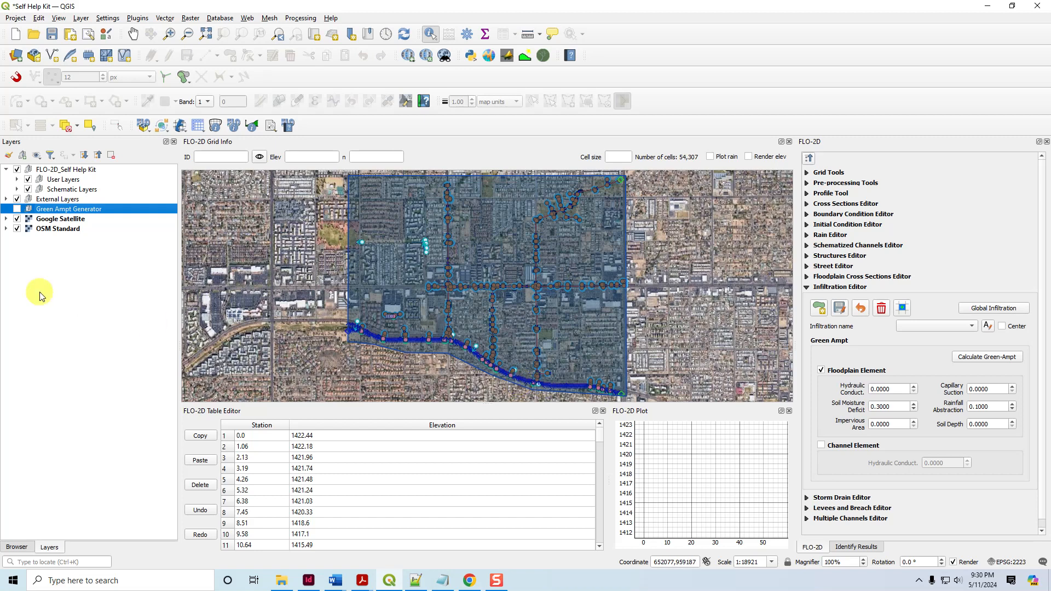
Show the Soil 2018 and Land Use 2018 layers of the External Layers group on the map.
click(6, 199)
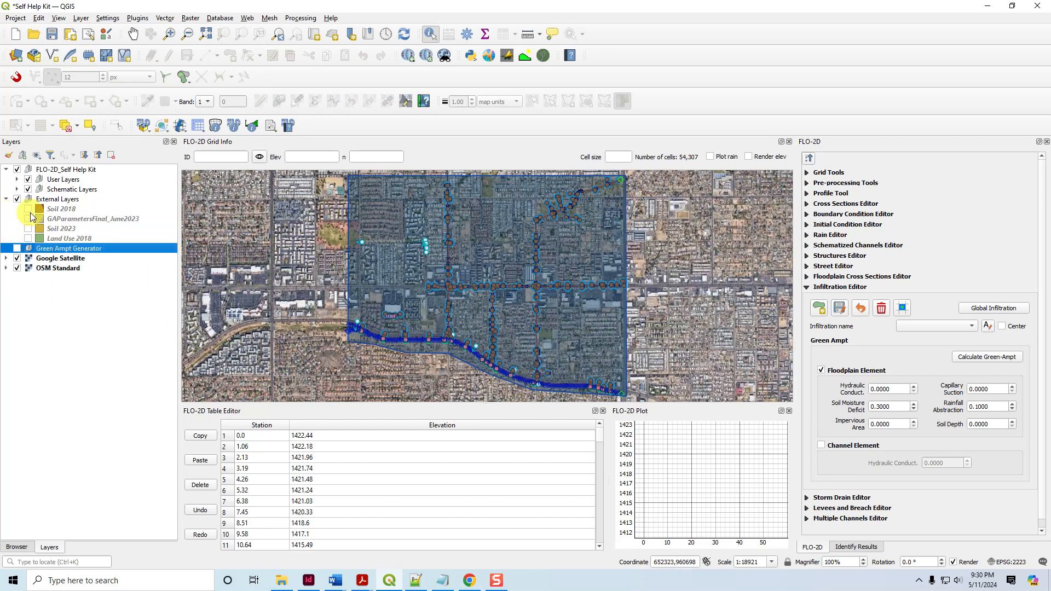
click(28, 210)
click(27, 240)
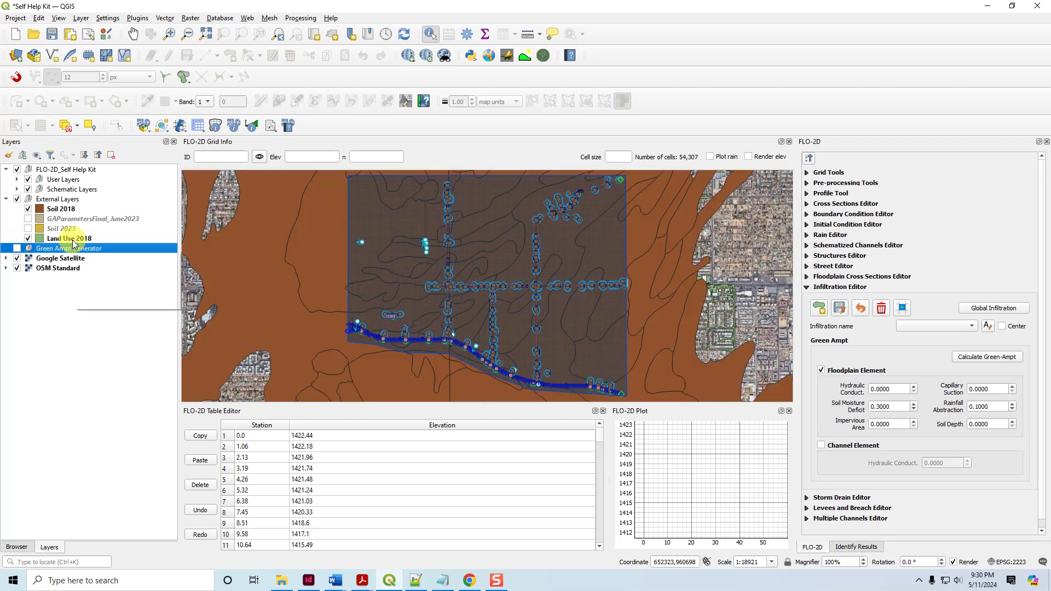
Switch the Soil 2018 layer's visibility off and on to compare it with the Land Use 2018 layer underneath.
click(28, 210)
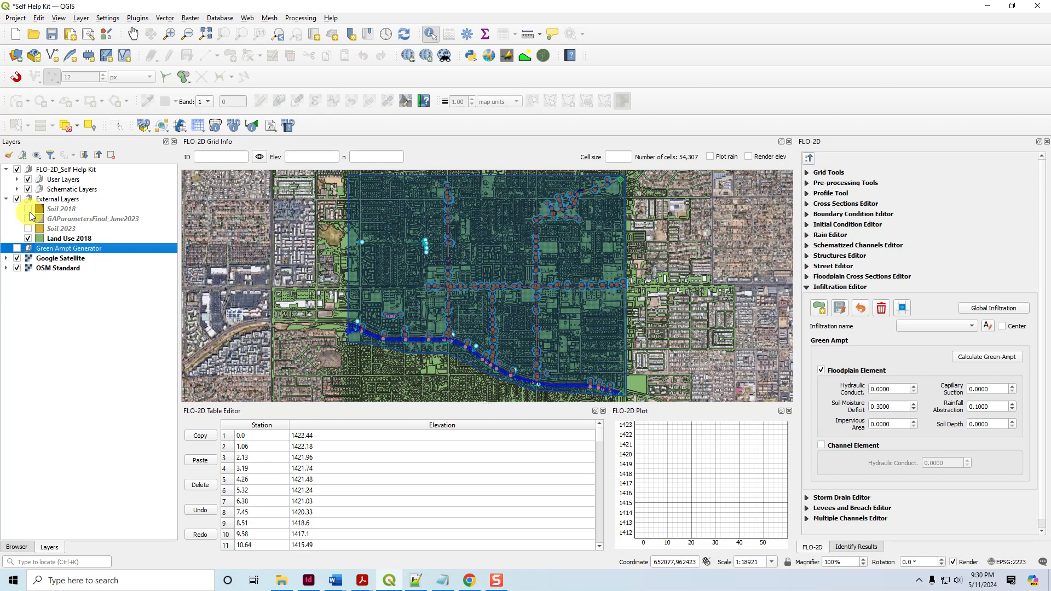
click(28, 209)
click(28, 210)
click(28, 210)
click(28, 210)
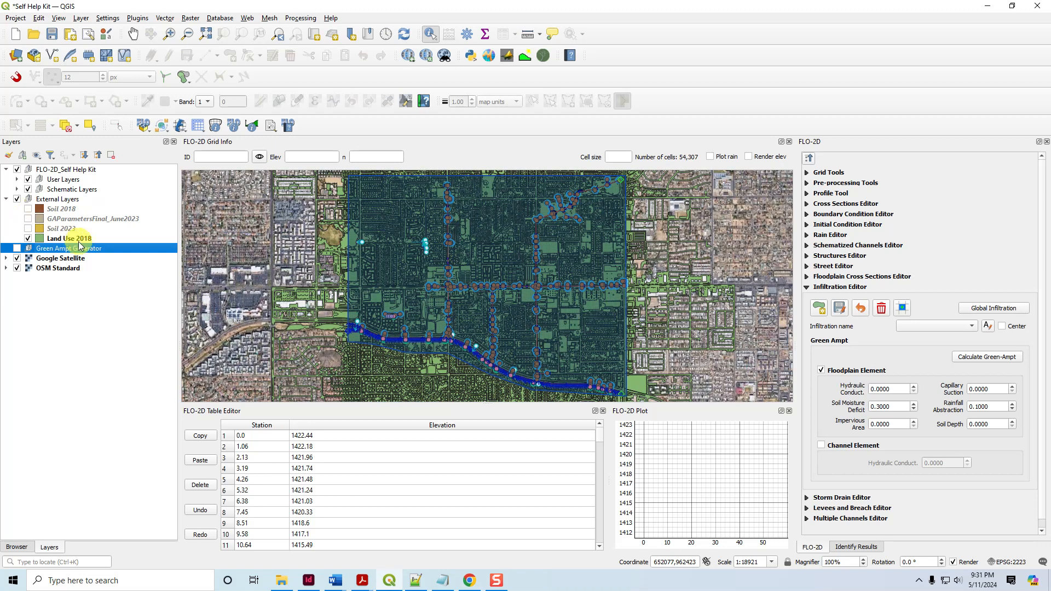
click(28, 209)
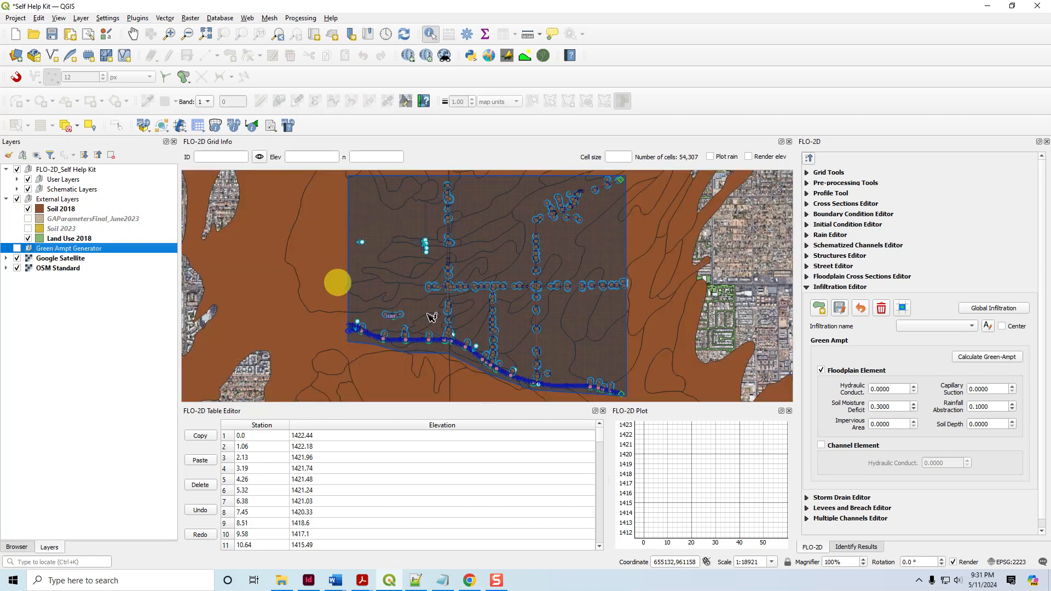
Open the global infiltration parameters and set the Green-Ampt soil porosity to 0.
click(994, 308)
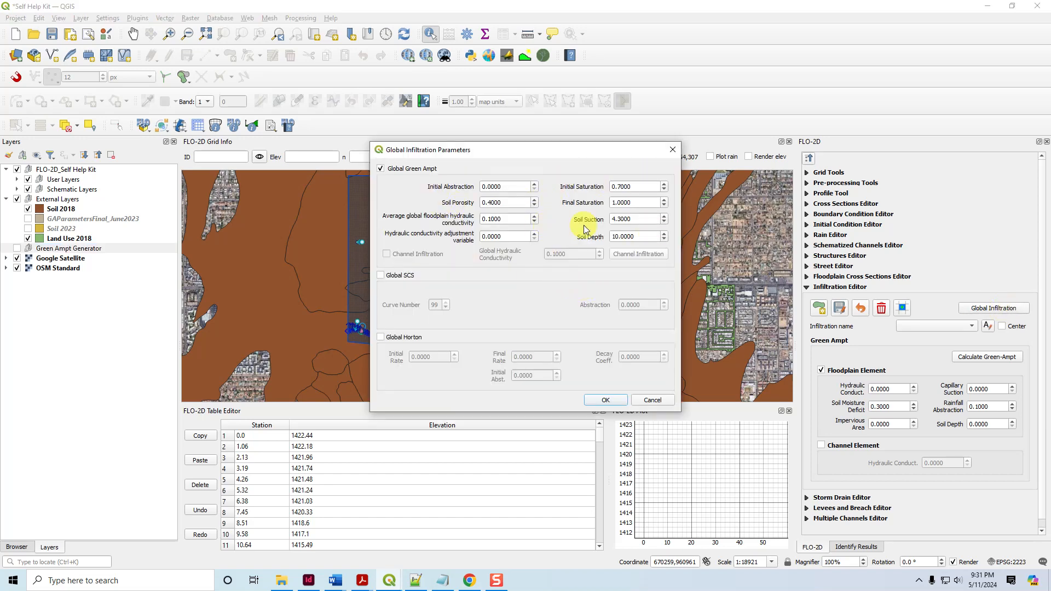
mouse_move(585, 229)
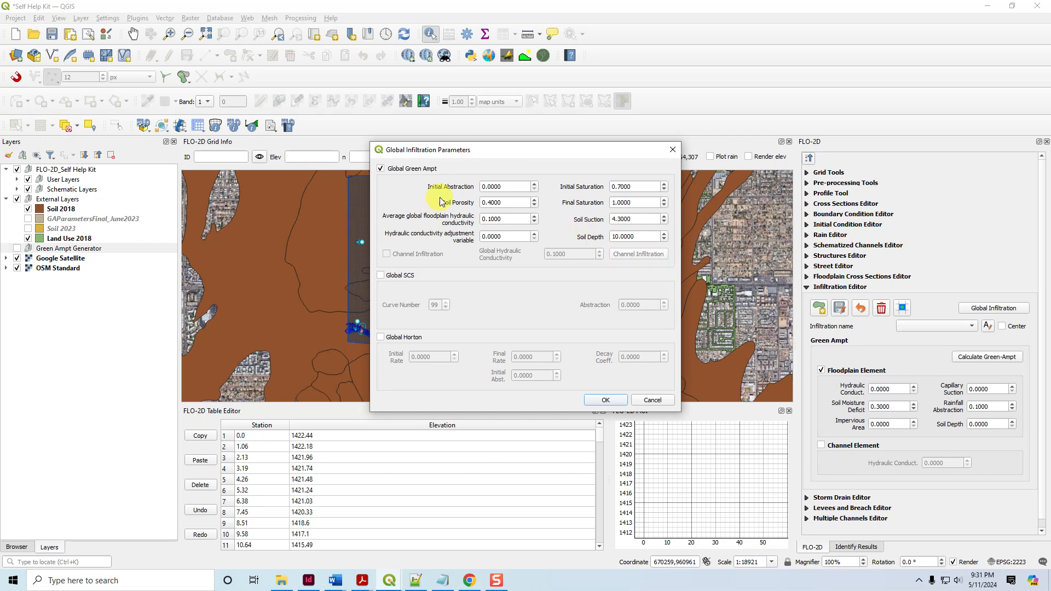
mouse_move(444, 191)
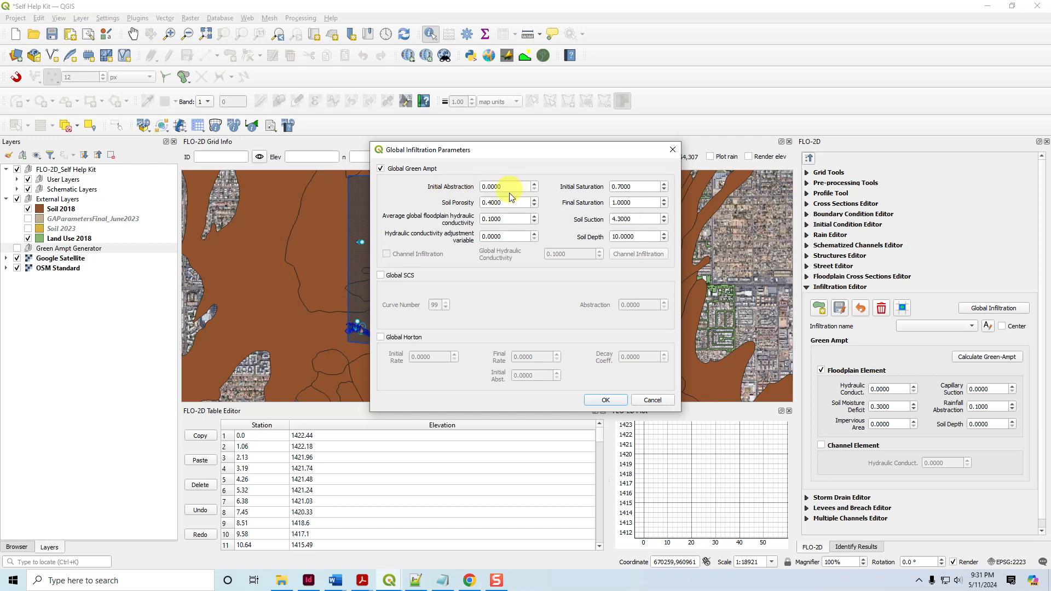
drag(520, 186, 457, 194)
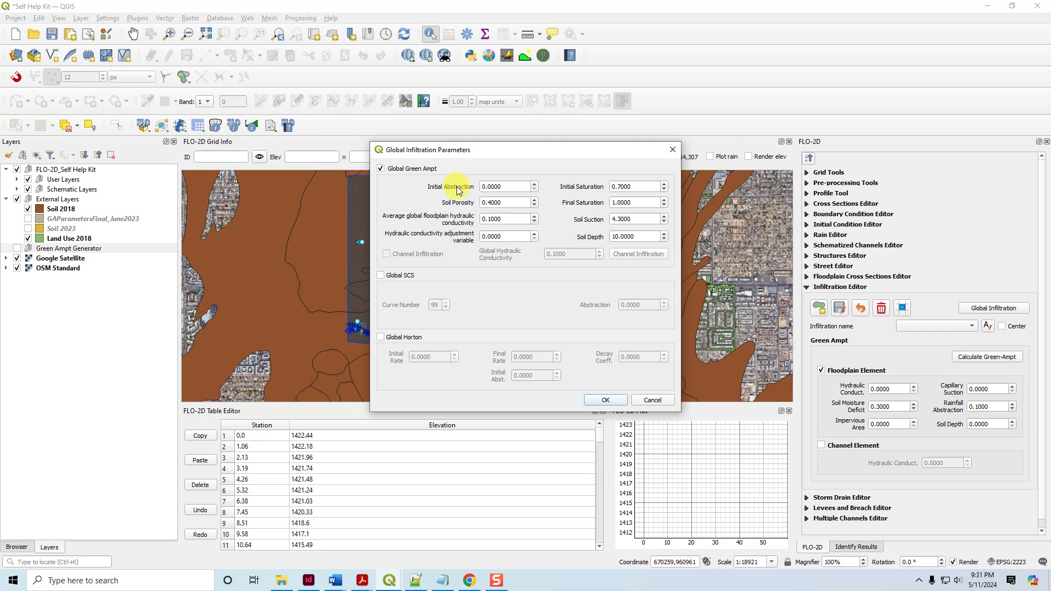
mouse_move(456, 188)
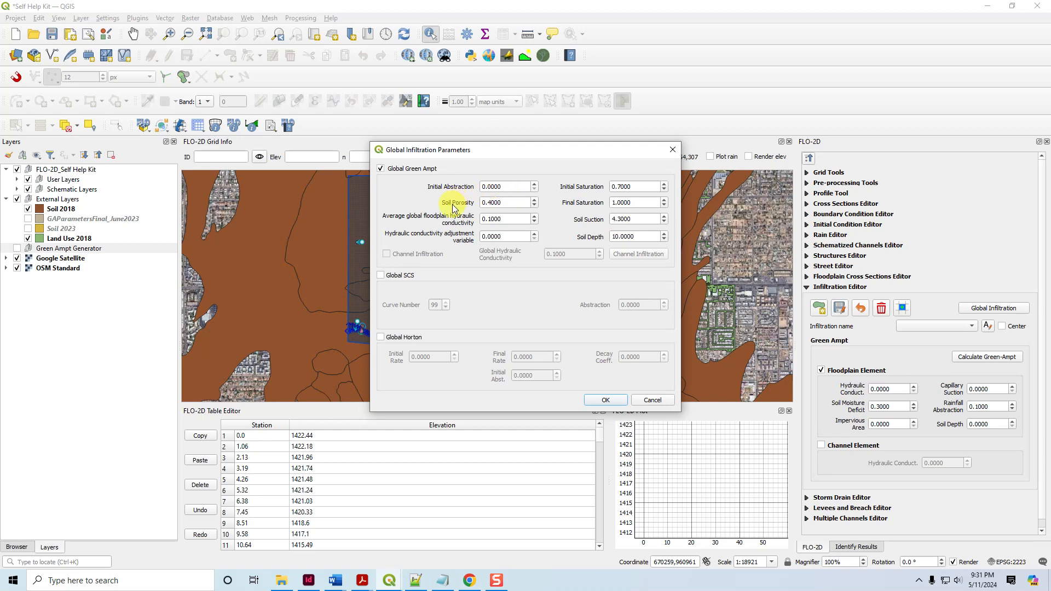
mouse_move(452, 208)
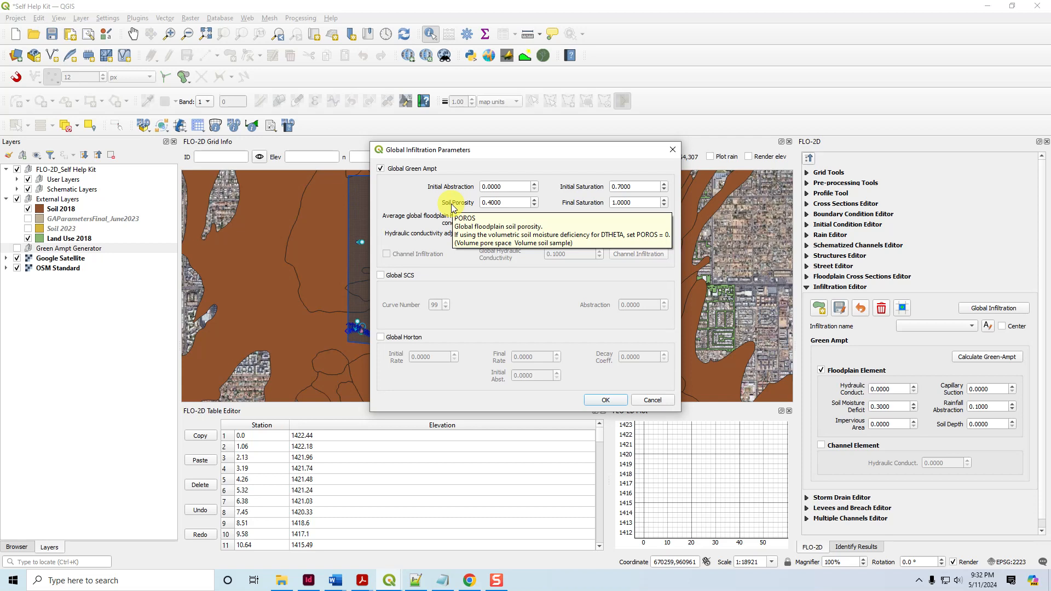
drag(521, 202, 462, 202)
text(0)
key(Tab)
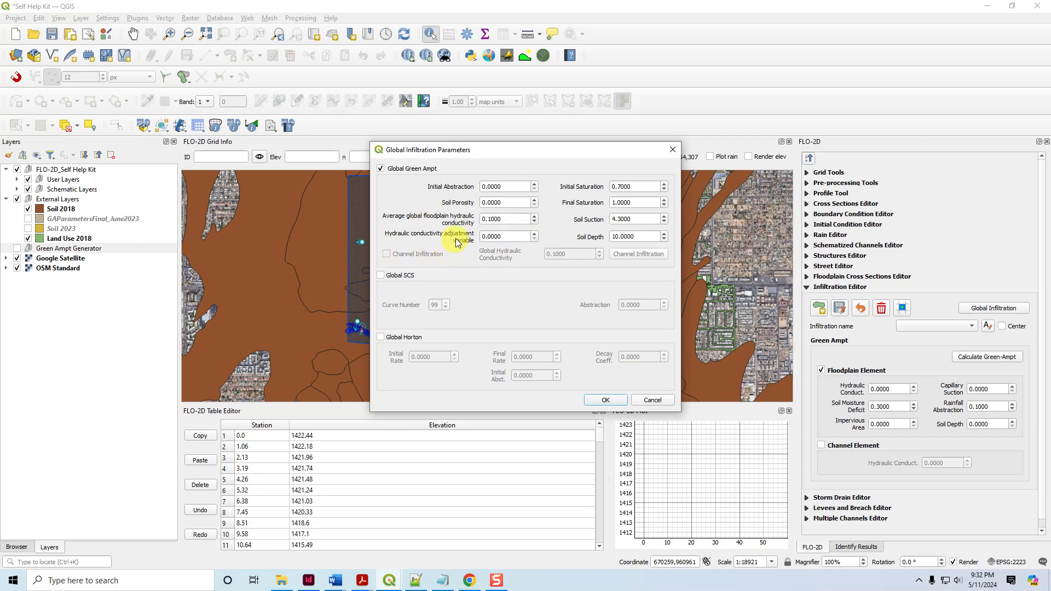
Check the conductivity adjustment, initial saturation, soil suction and soil depth parameters and accept the global infiltration settings.
mouse_move(457, 239)
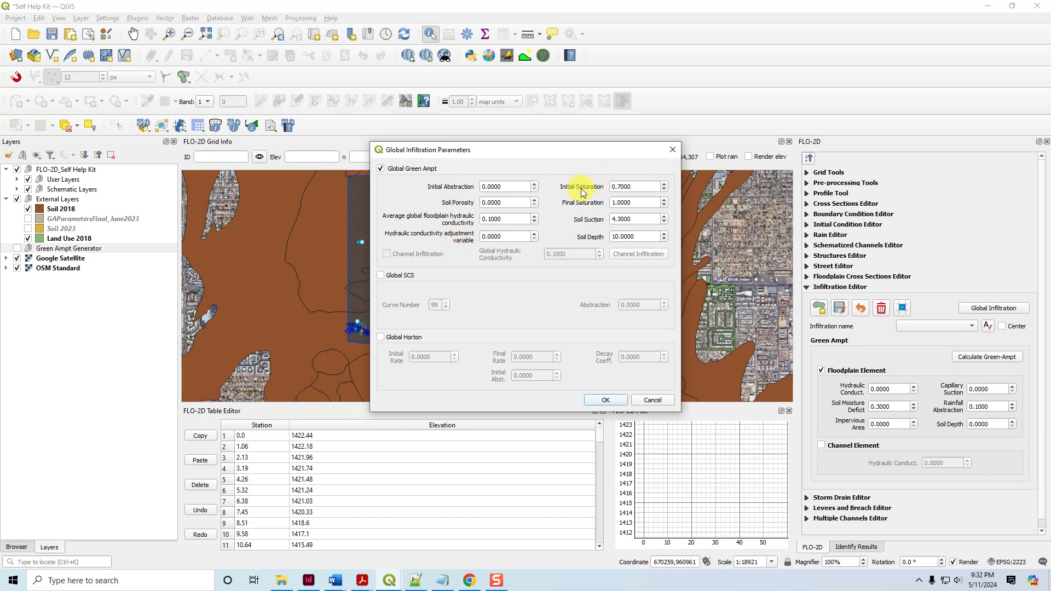
mouse_move(581, 190)
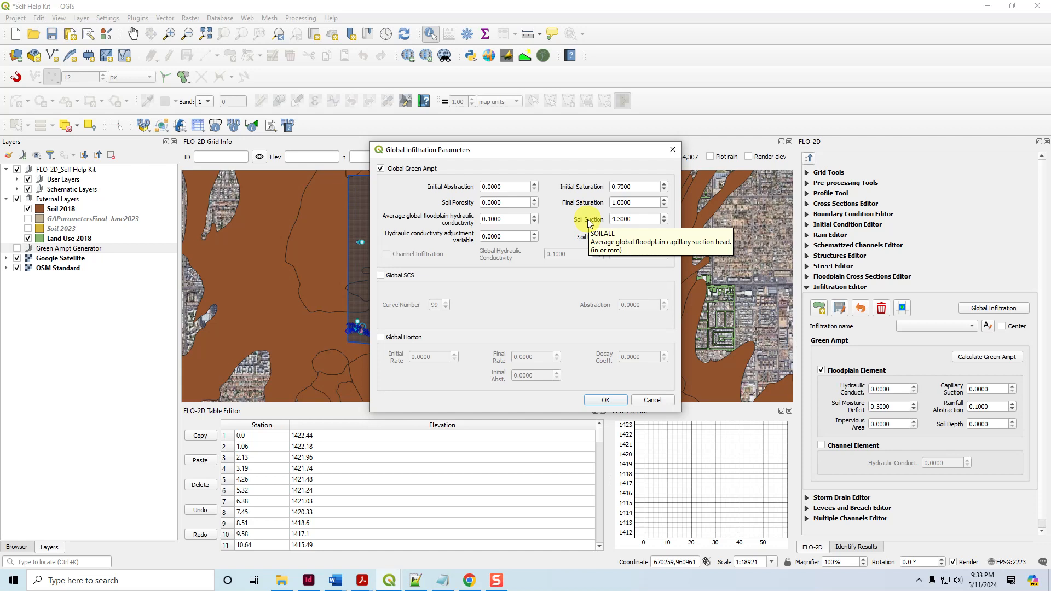
mouse_move(586, 239)
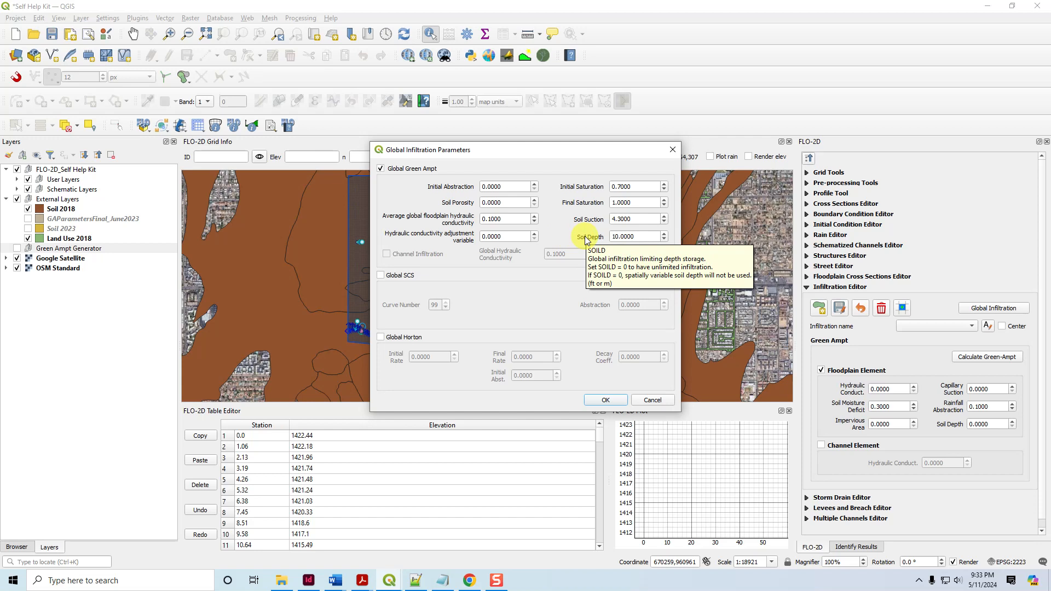
drag(638, 236, 599, 236)
click(591, 241)
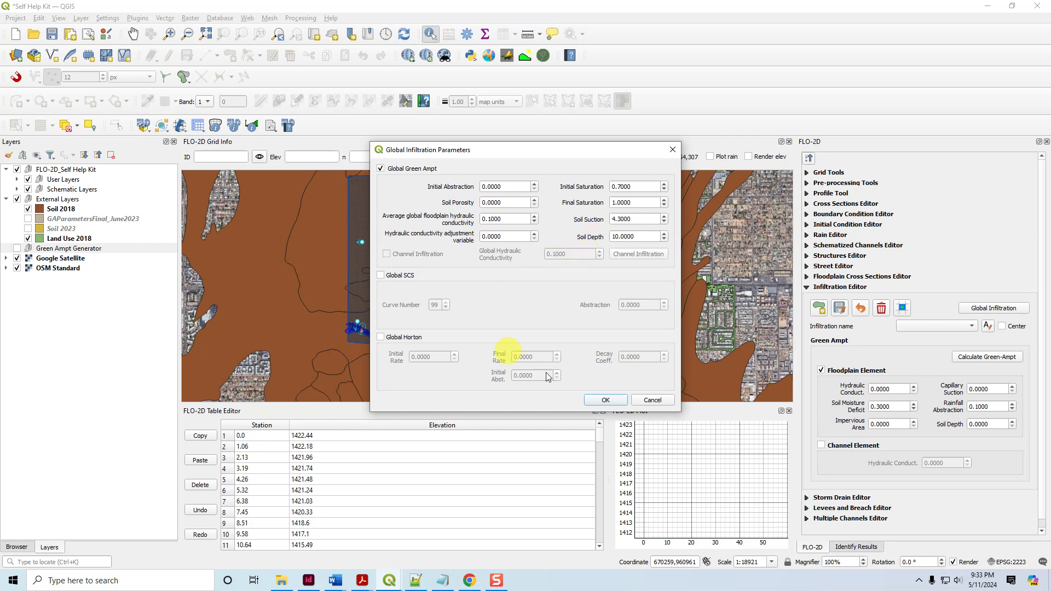
click(609, 400)
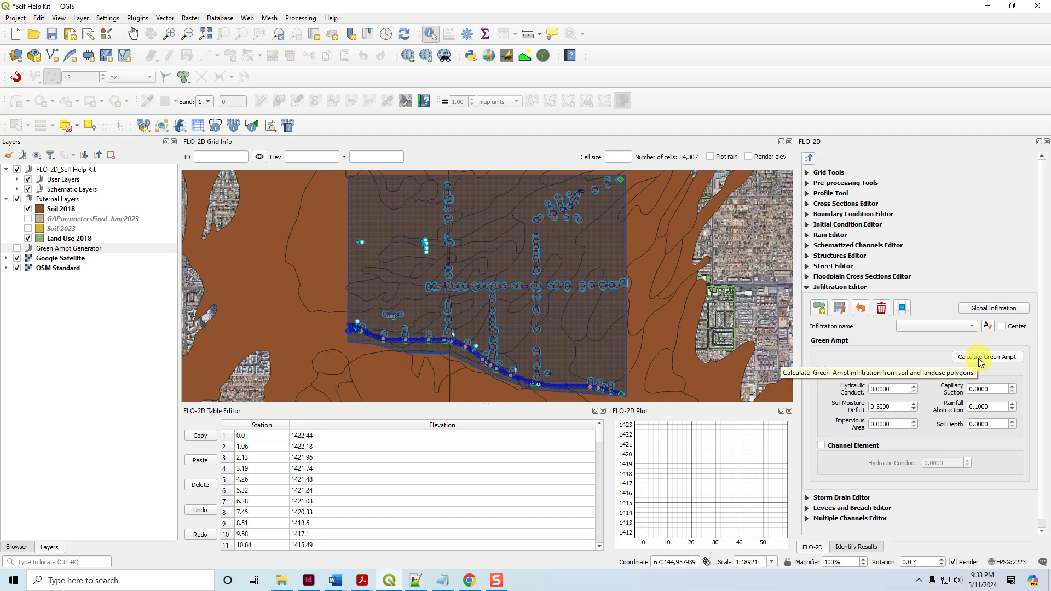
Examine the ROCKOUT, XKSAT and SoilDepth fields in the Soil 2018 layer's attribute table, and close the table.
right_click(60, 210)
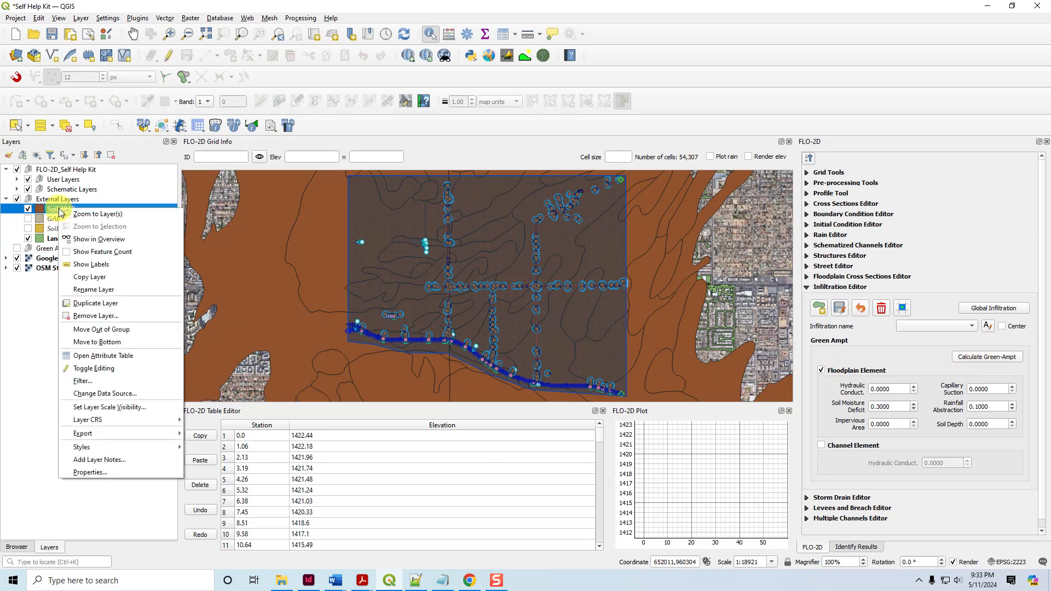
click(108, 355)
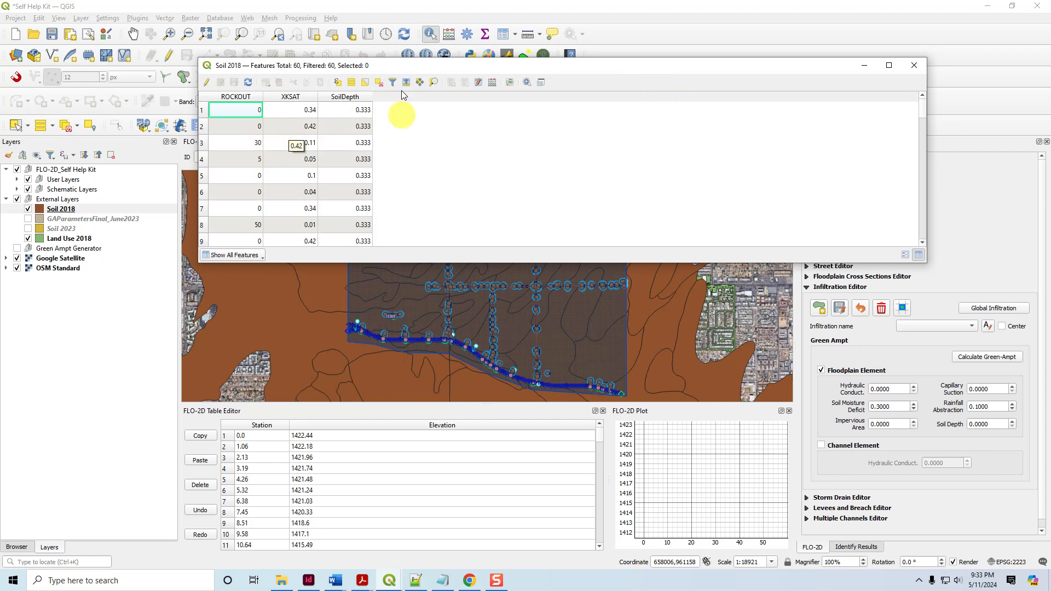
drag(393, 67, 412, 115)
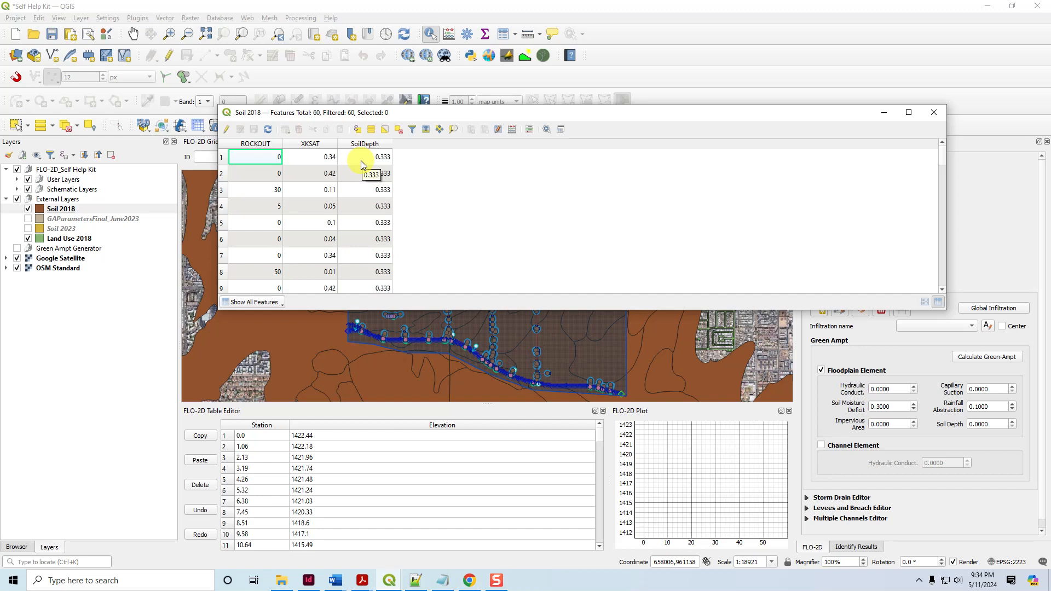
click(934, 113)
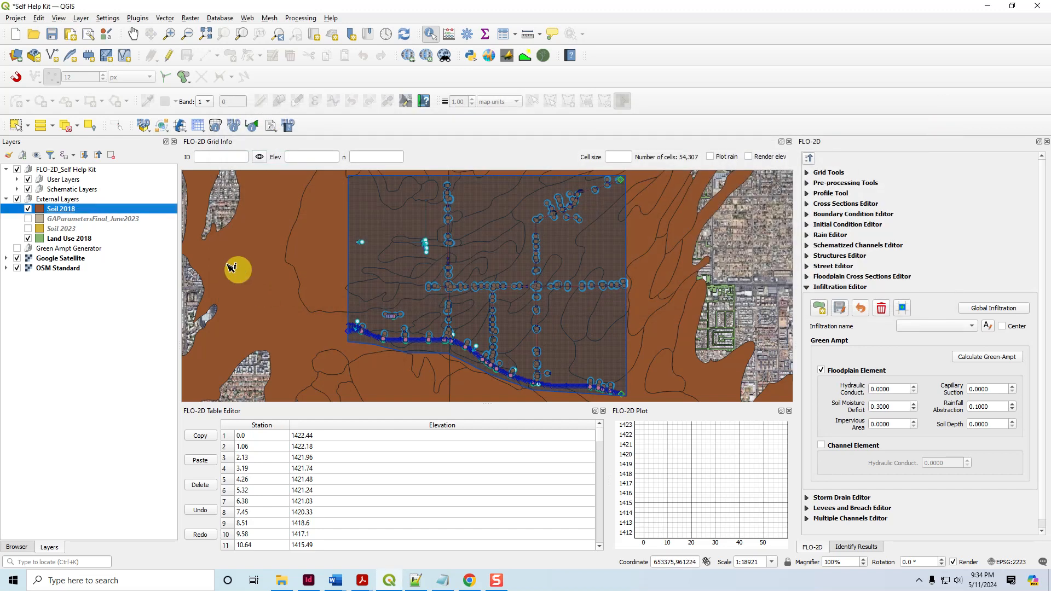
Examine the GAParametersFinal_June2023 attribute table widened to show its rock outcrop, XKSAT, PSIF and DTHETA fields, and close it.
right_click(65, 219)
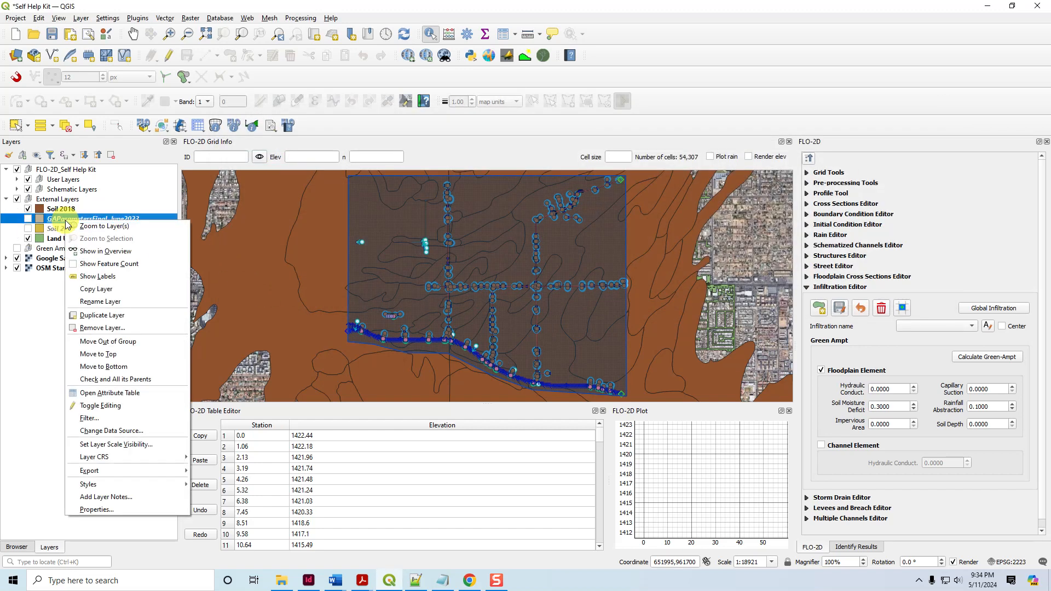
click(104, 393)
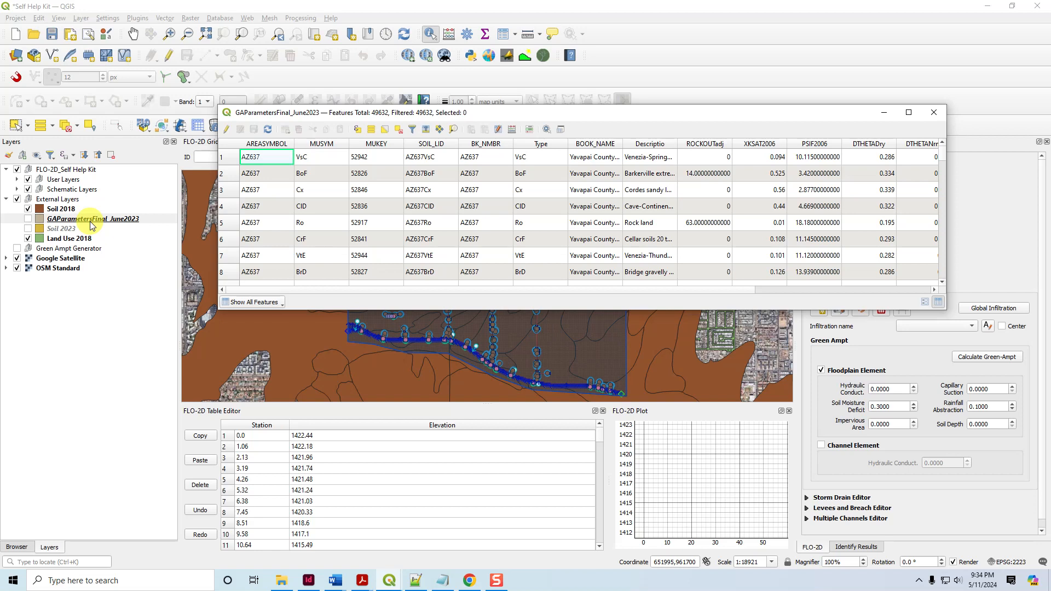
drag(769, 113, 568, 77)
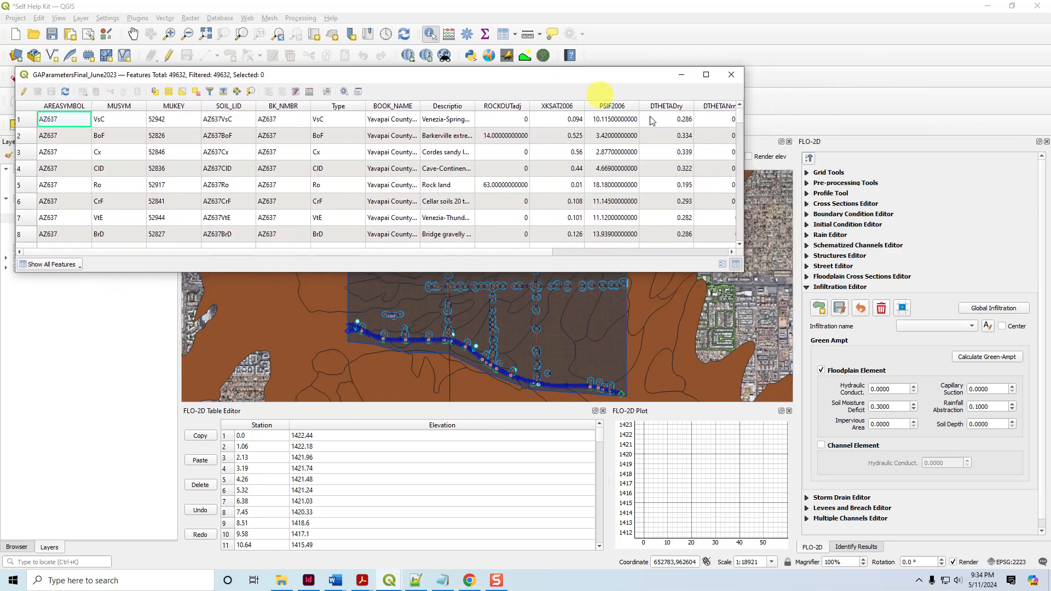
drag(743, 132, 994, 122)
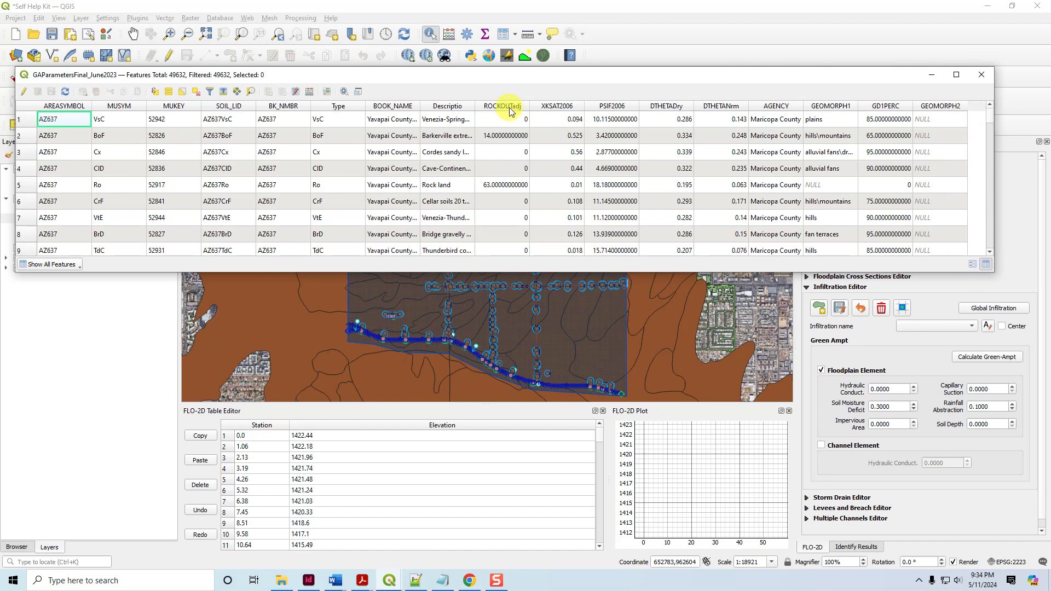
mouse_move(485, 79)
mouse_down()
mouse_move(475, 166)
mouse_move(491, 265)
mouse_move(477, 74)
mouse_up()
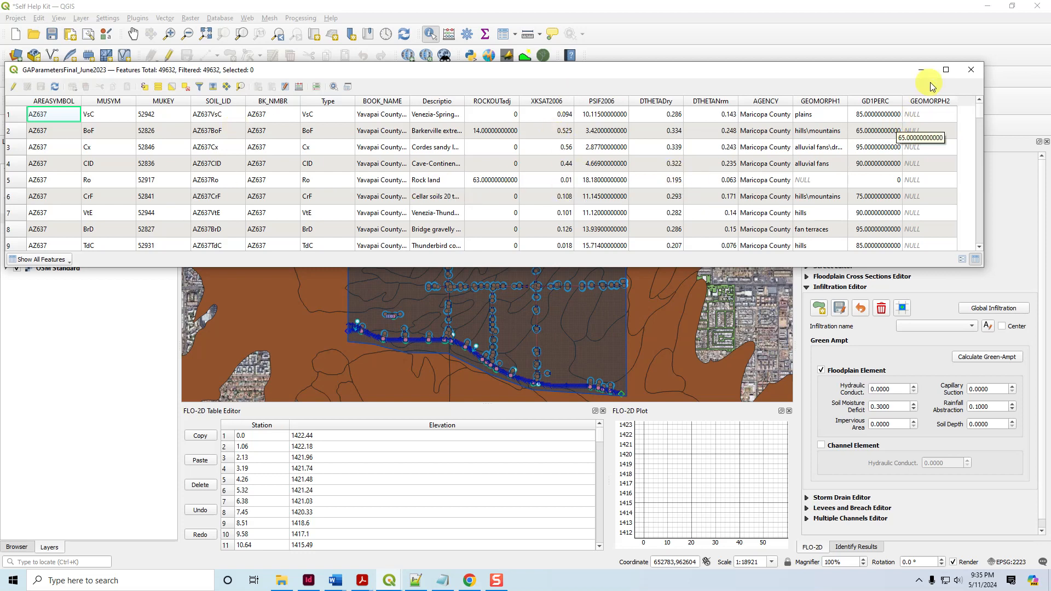
click(973, 74)
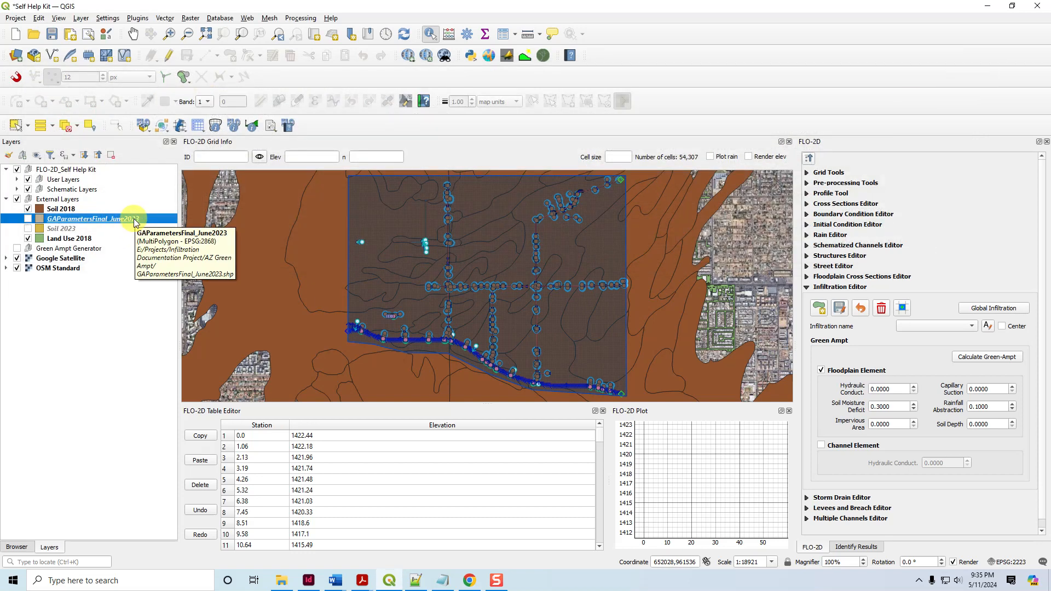
Make the Soil 2023 and GAParametersFinal_June2023 layers visible, reviewing the Soil 2023 attribute table in between.
click(28, 228)
right_click(42, 231)
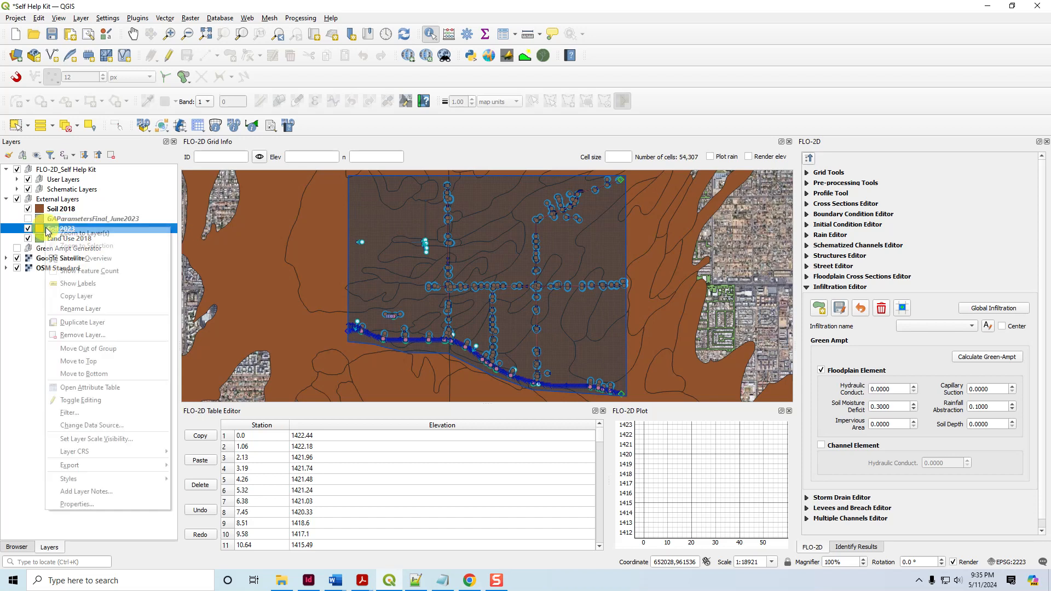
click(69, 389)
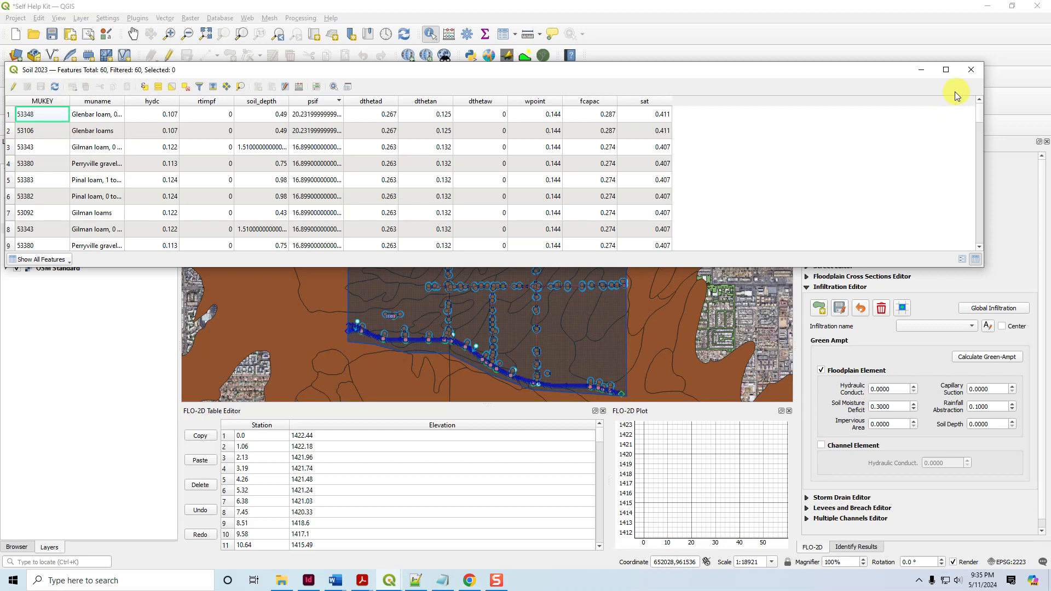
click(971, 71)
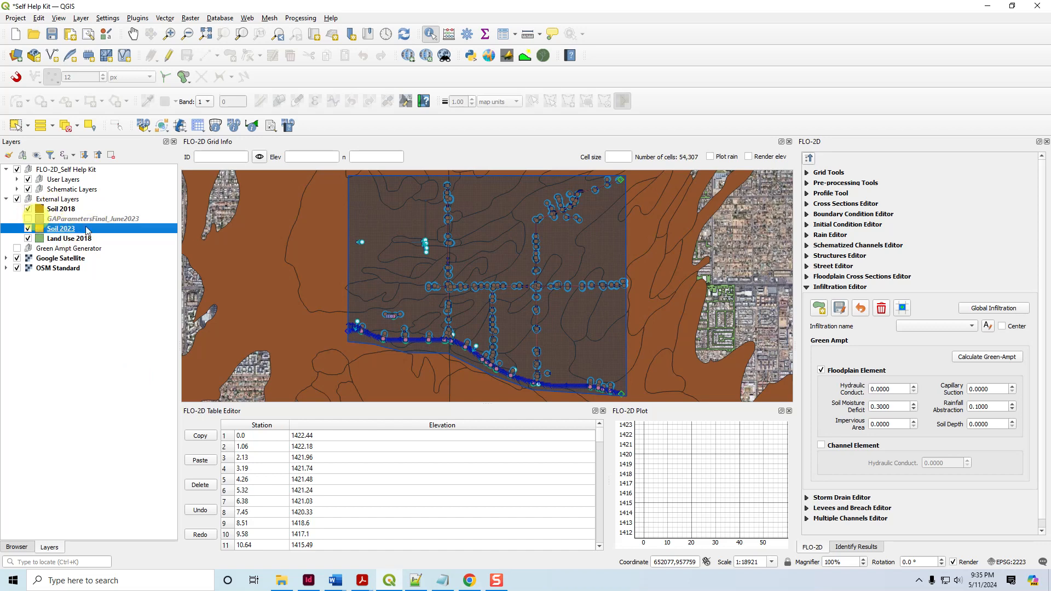
click(28, 219)
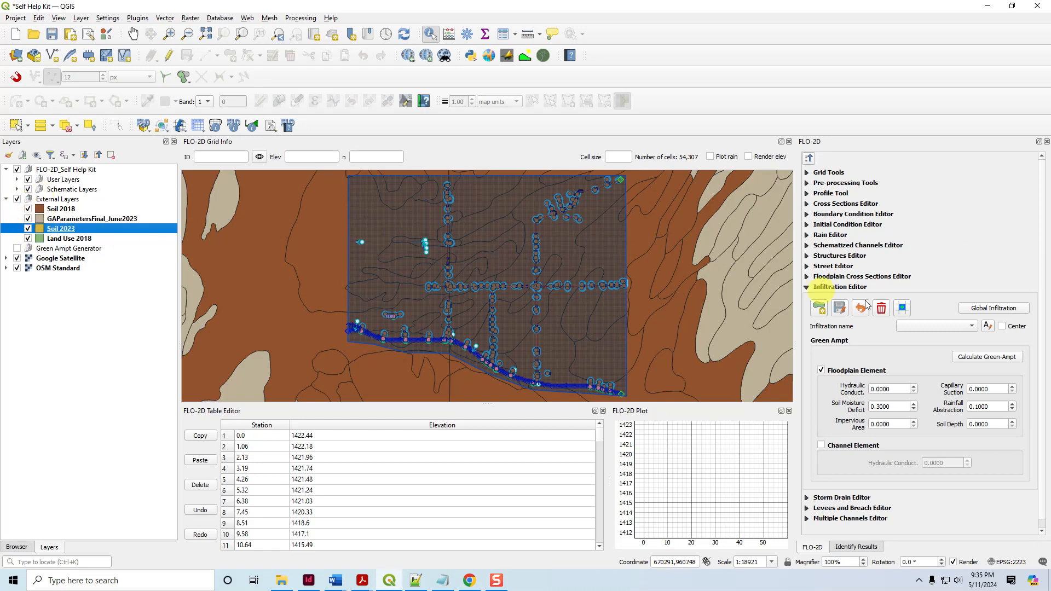
In the Green-Ampt calculator, turn off vegetation cover and assign XKSAT to hydraulic conductivity, ROCKOUT to rock outcrop and SoilDepth to soil depth.
click(991, 357)
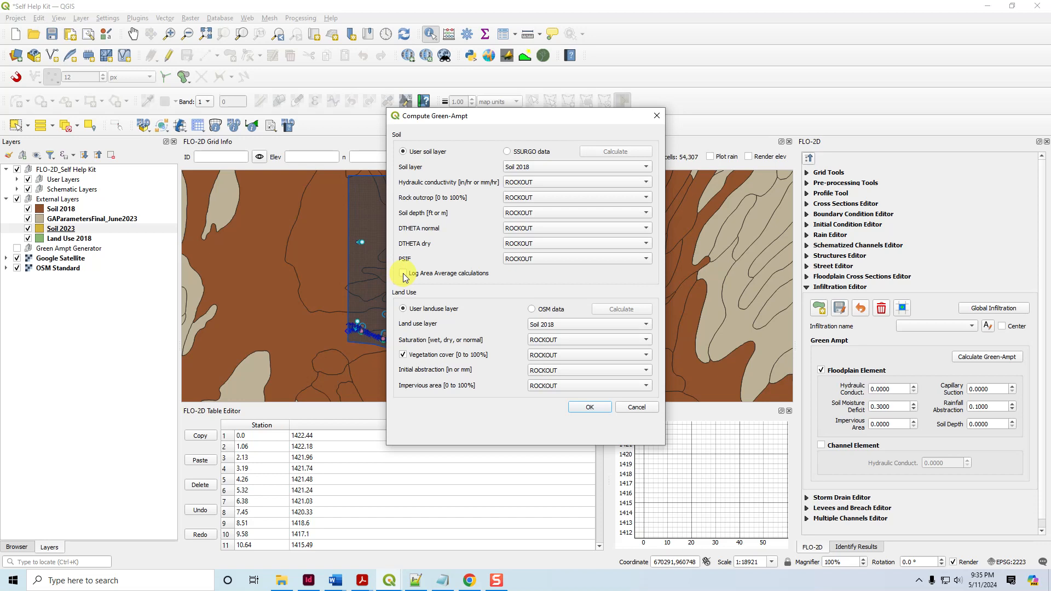
click(403, 356)
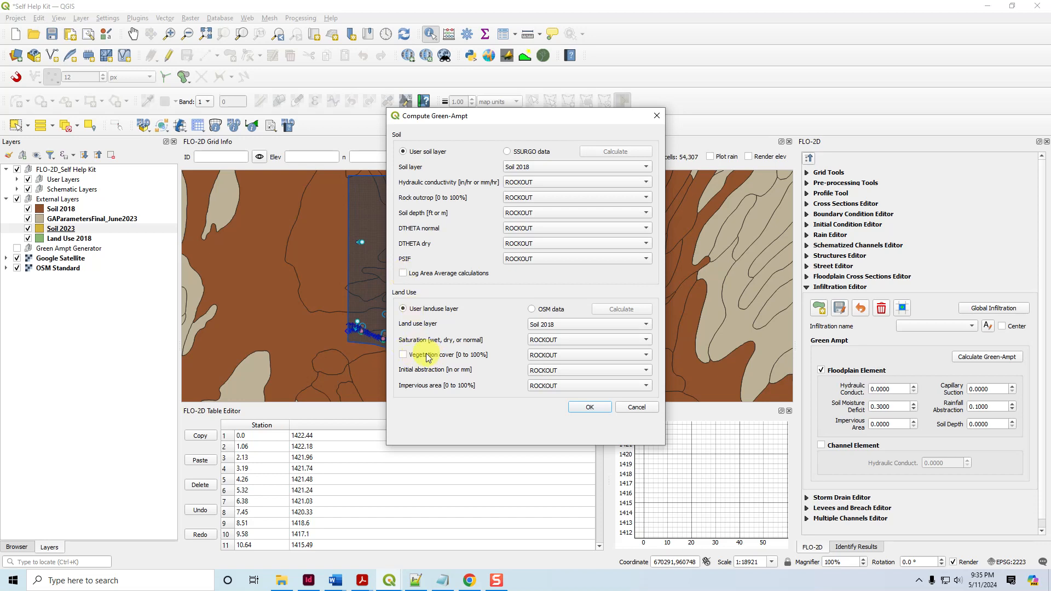
click(540, 182)
click(542, 193)
click(540, 194)
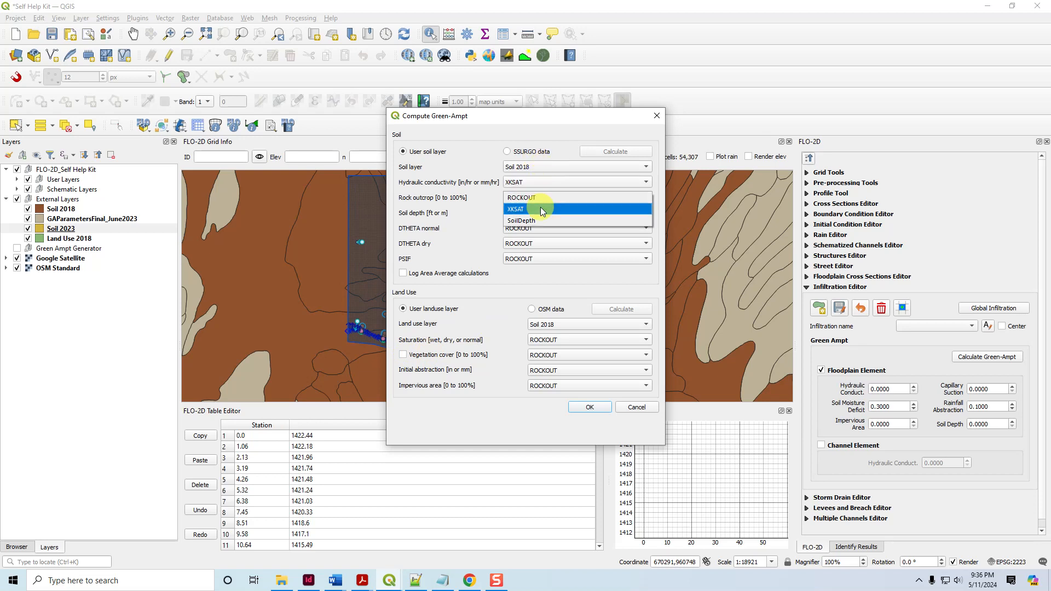
click(540, 201)
click(544, 212)
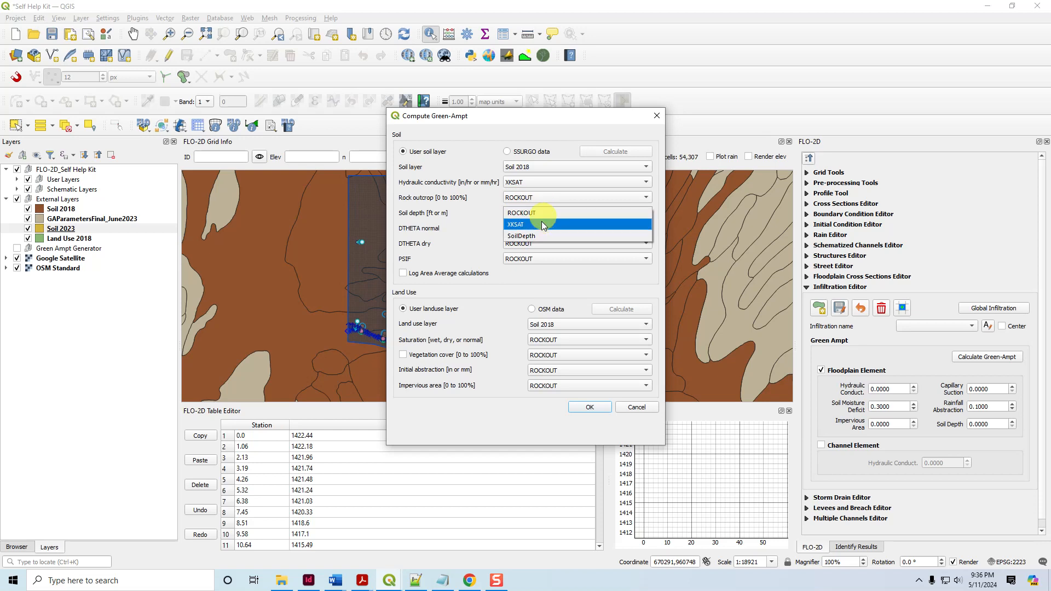
click(541, 234)
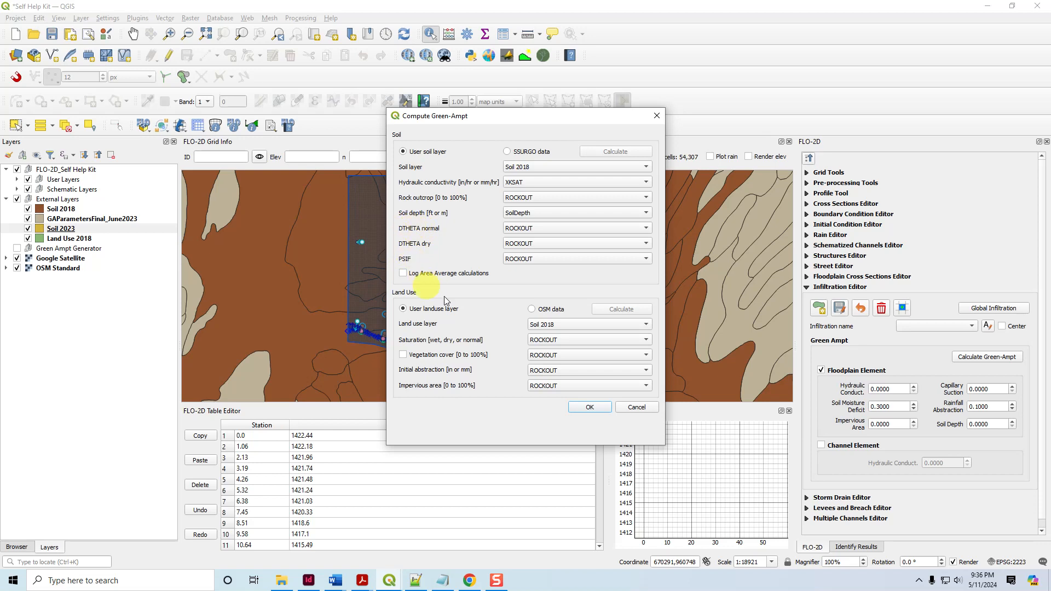
Choose Land Use 2018 as the calculator's land use layer and InitSat as its saturation field, leaving the vegetation cover field at IA.
click(544, 324)
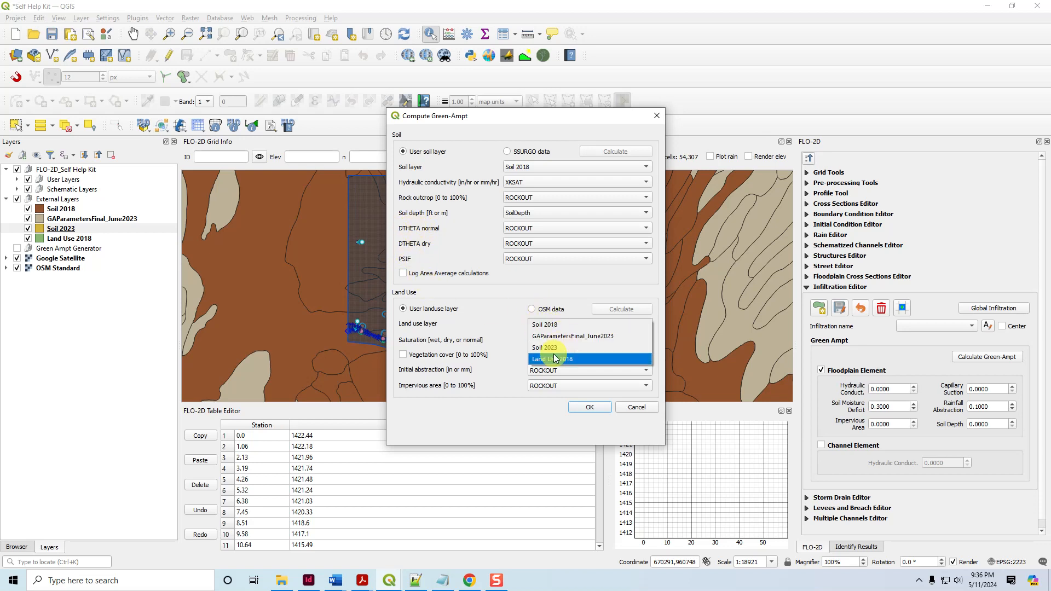
click(552, 358)
click(550, 339)
click(557, 375)
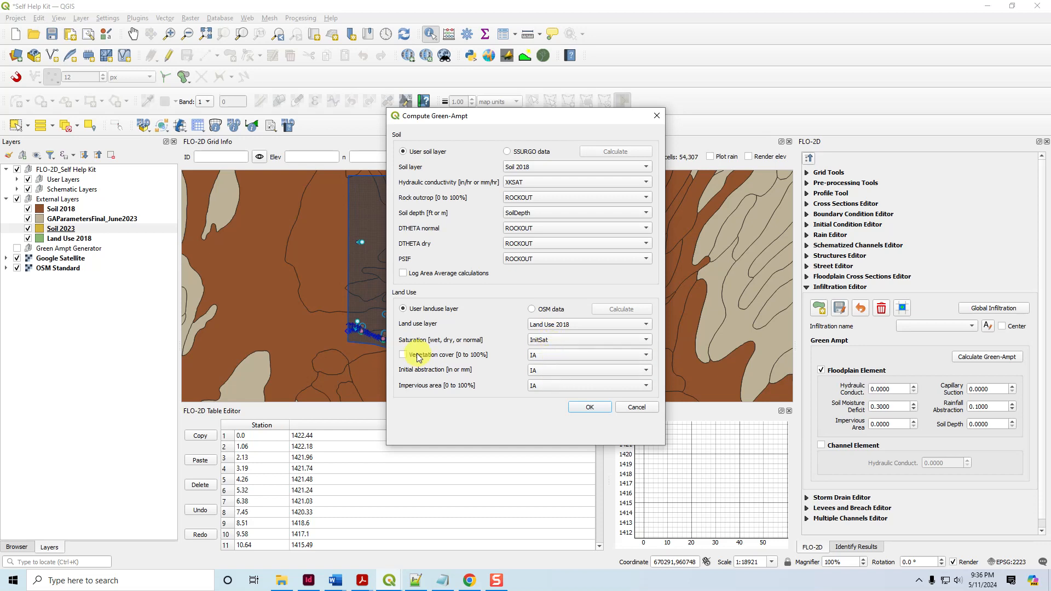
click(547, 356)
click(535, 356)
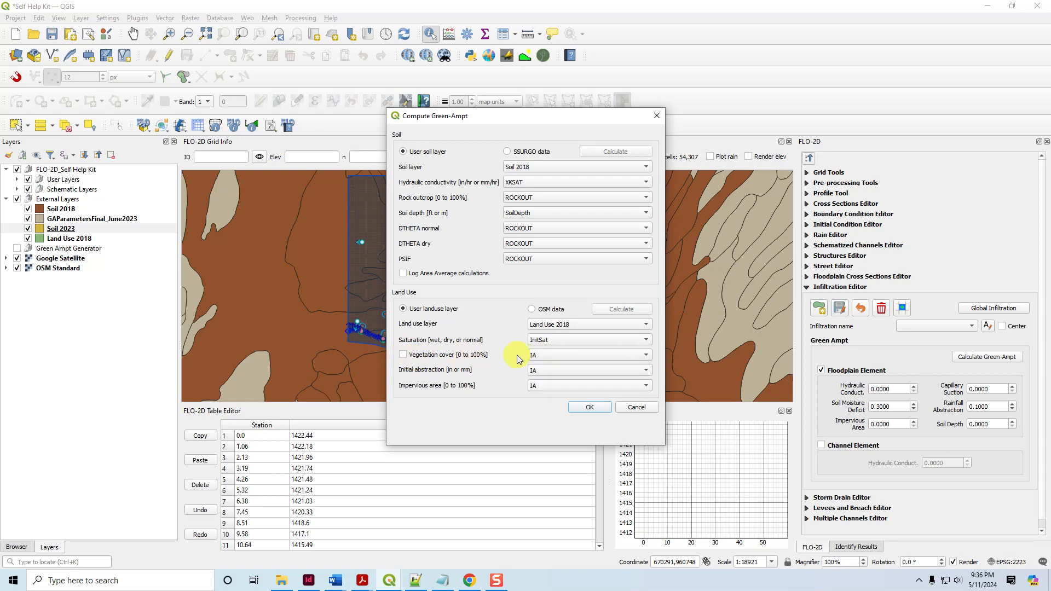
Assign IA to initial abstraction and RTIMP to impervious area, and run the Green-Ampt calculation.
click(550, 372)
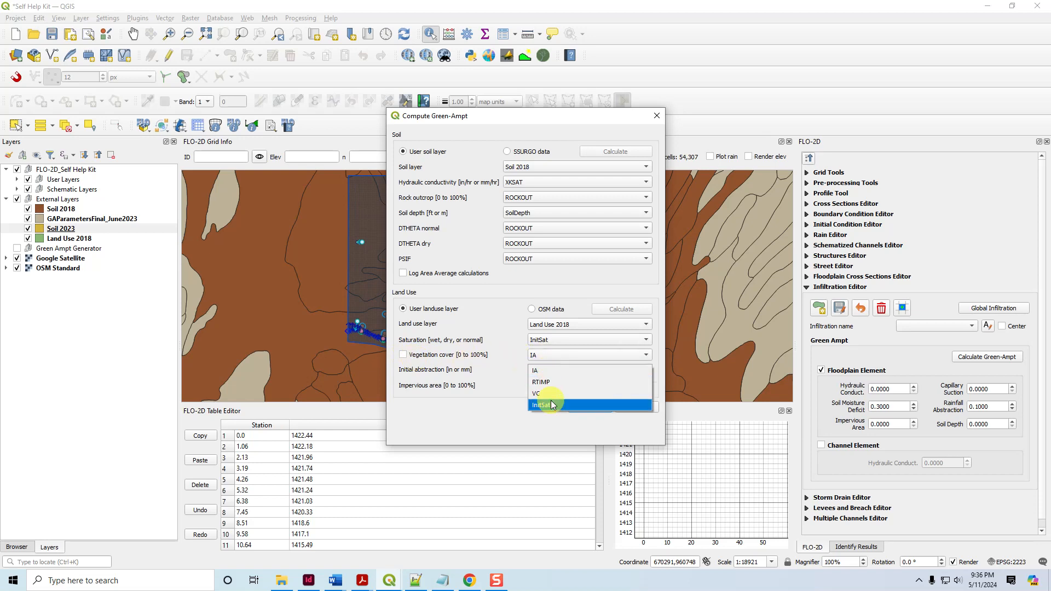
click(546, 374)
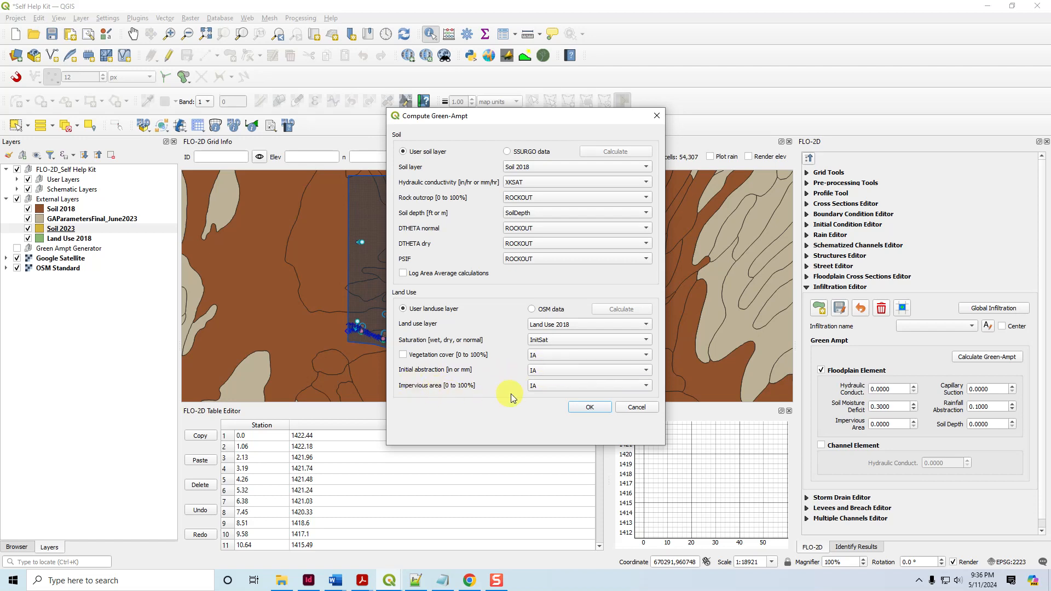
click(546, 386)
click(547, 399)
click(590, 407)
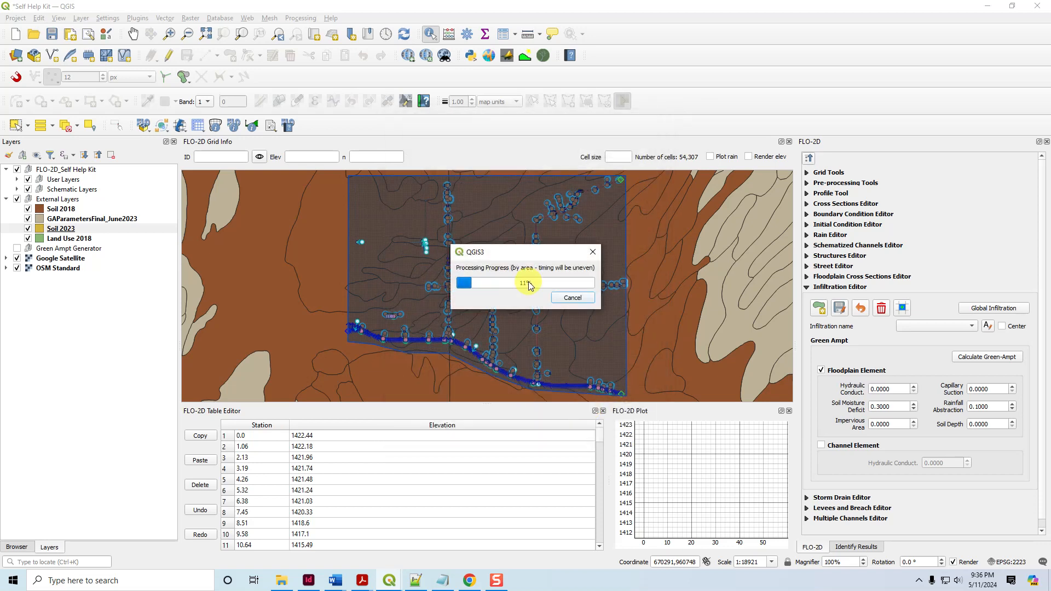
Switch to the FLO-2D Plugin Technical Reference PDF and go from its table of contents to Green and Ampt (FCDMC Method 2018).
mouse_move(362, 579)
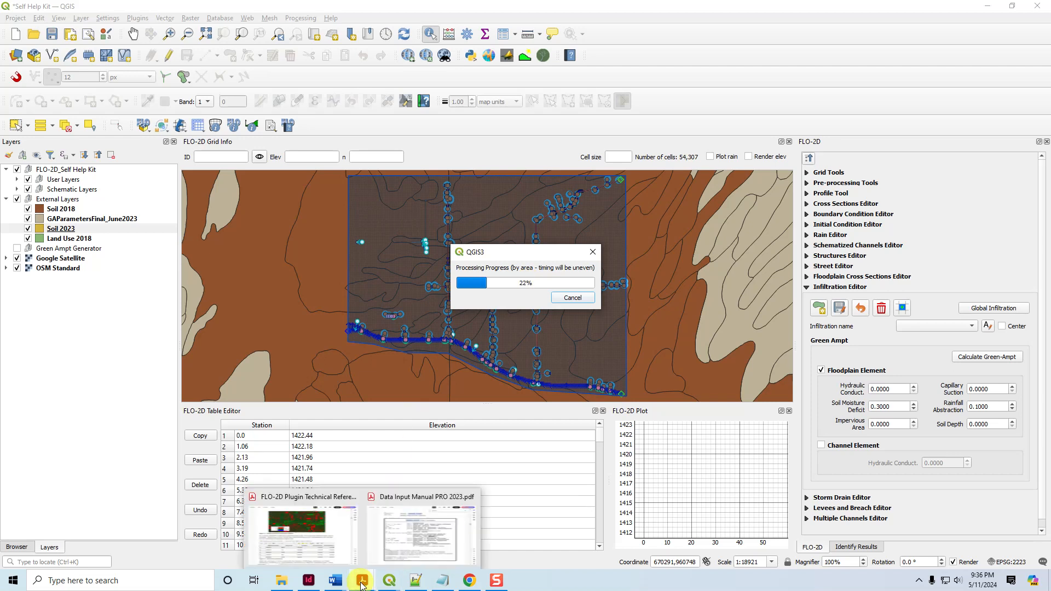
click(298, 534)
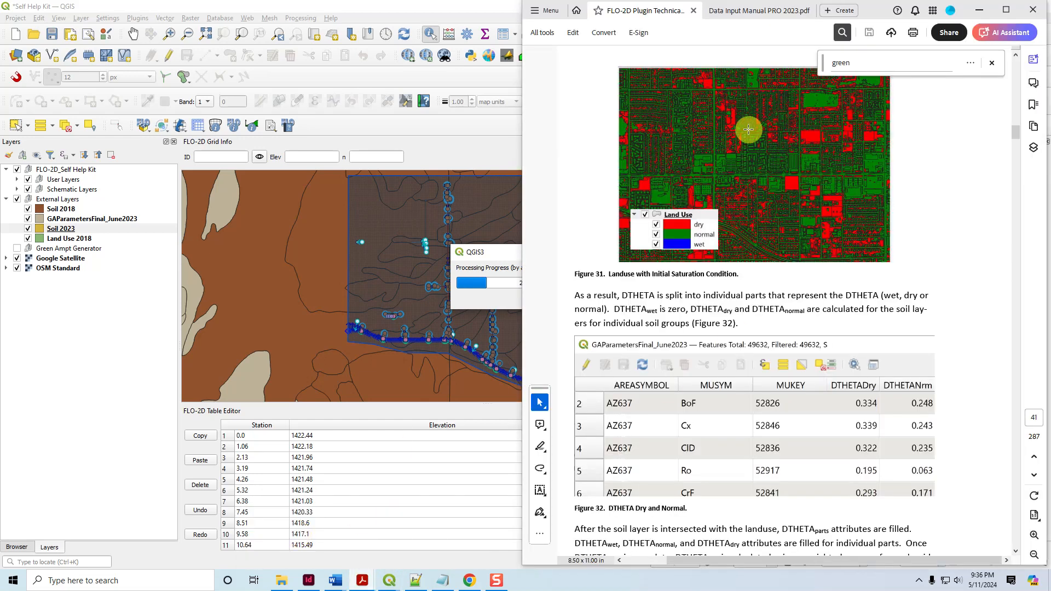
scroll(742, 206, up, 10)
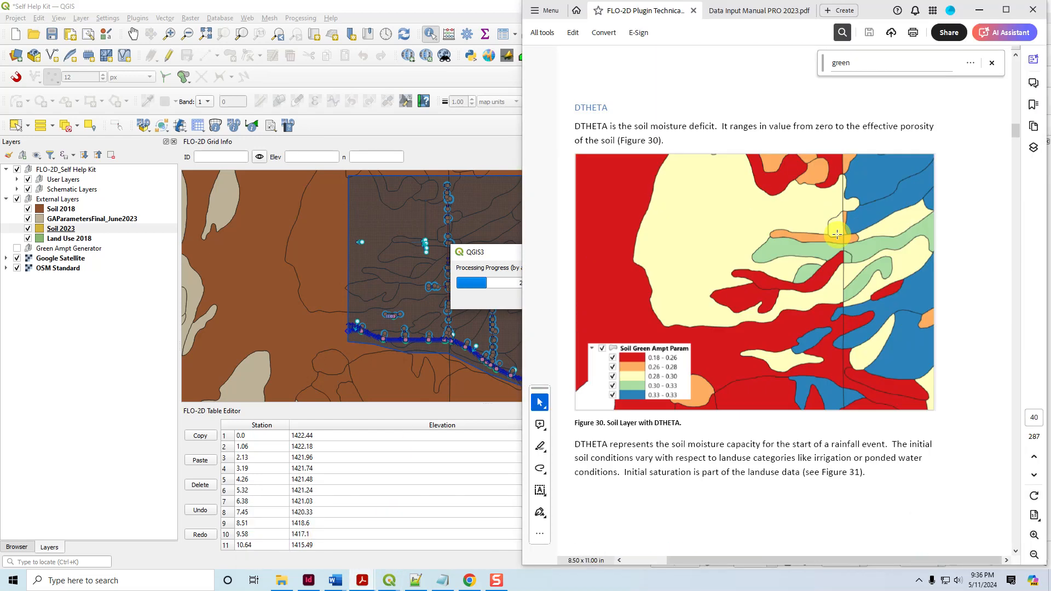
key(Home)
scroll(791, 331, down, 15)
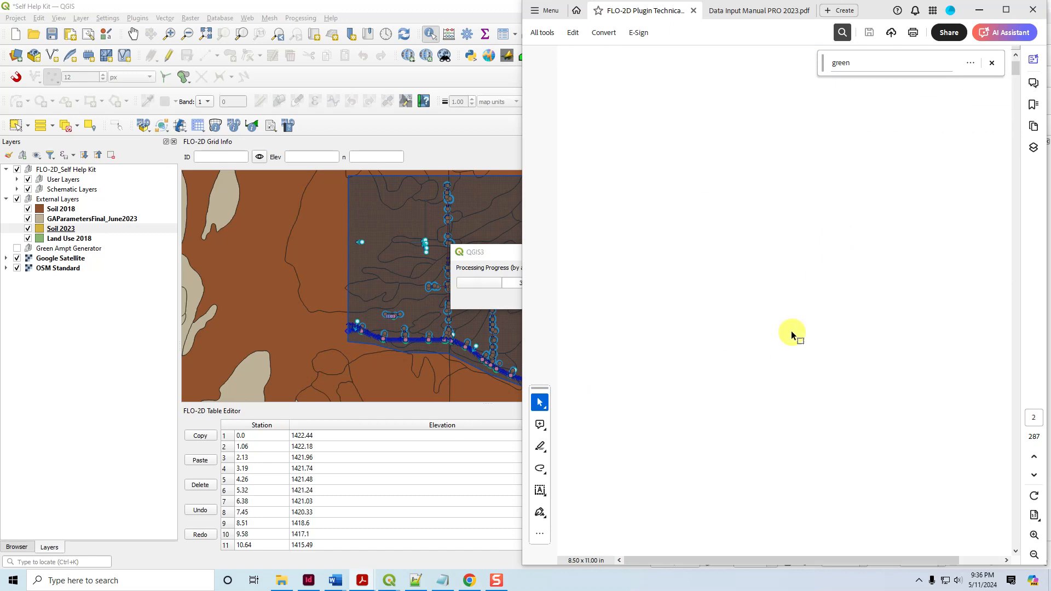
scroll(790, 331, down, 5)
scroll(676, 230, down, 8)
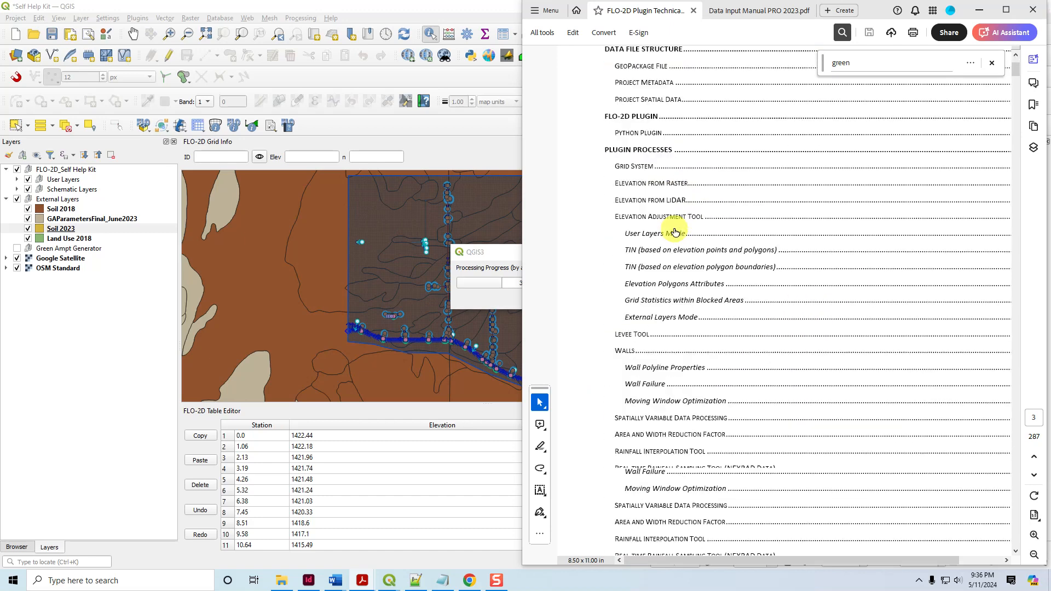
scroll(676, 232, down, 2)
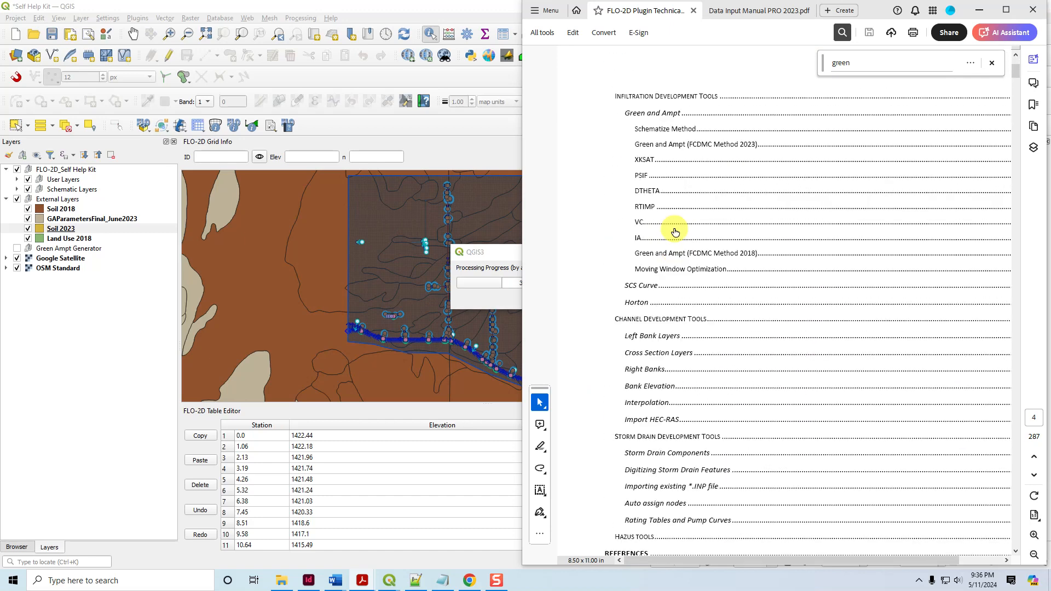
click(721, 256)
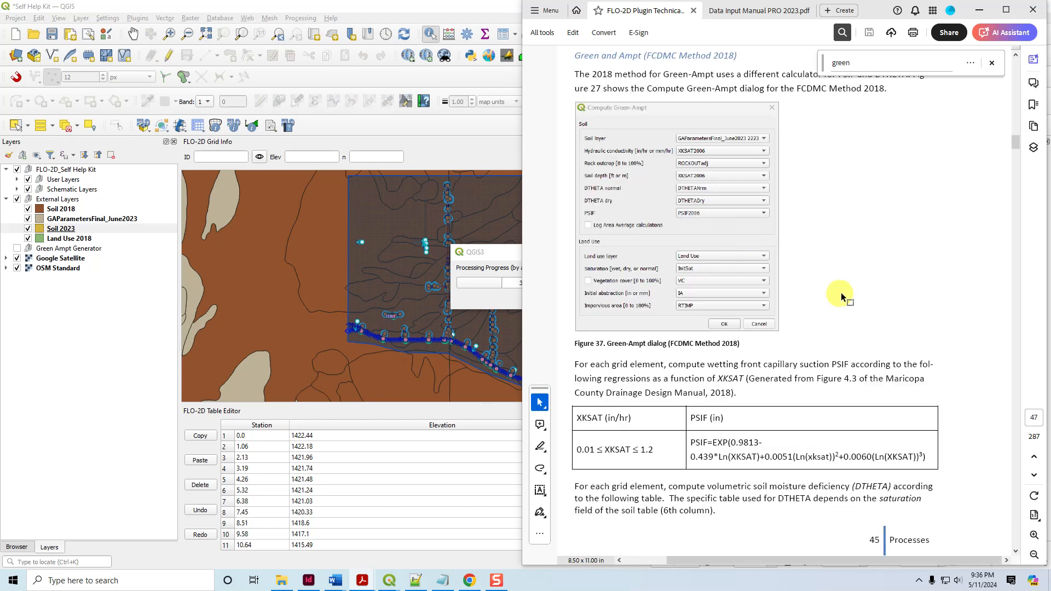
Examine the PSIF regression and the DTHETA tables for dry, normal and wet saturation in the 2018 method section.
scroll(841, 296, down, 5)
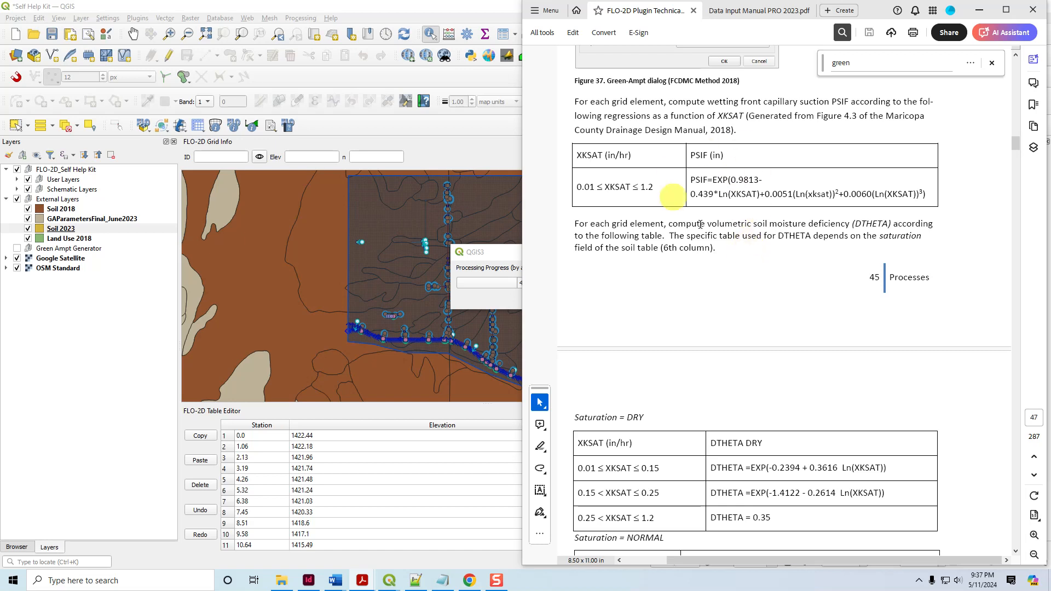
scroll(756, 469, down, 5)
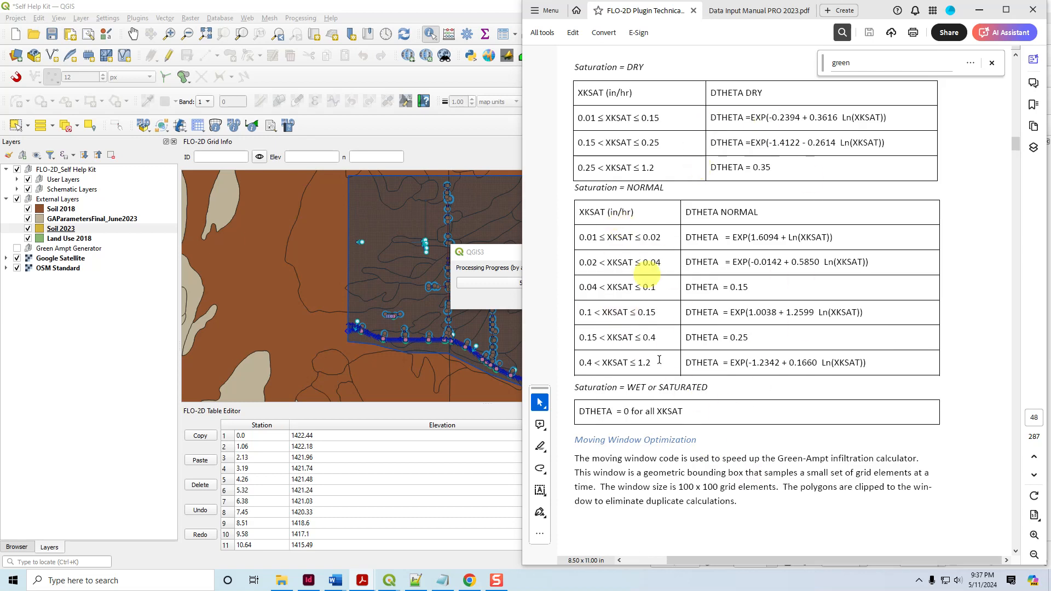
scroll(740, 389, up, 1)
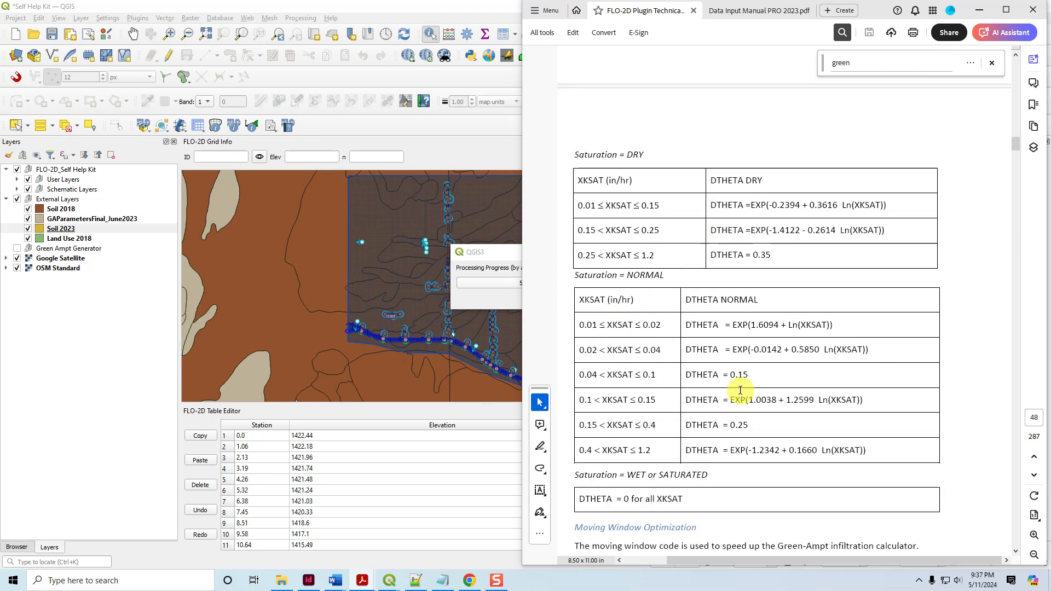
Return to the reference manual's table of contents and go to the Green and Ampt (FCDMC Method 2023) section.
scroll(740, 391, up, 1)
scroll(740, 389, up, 3)
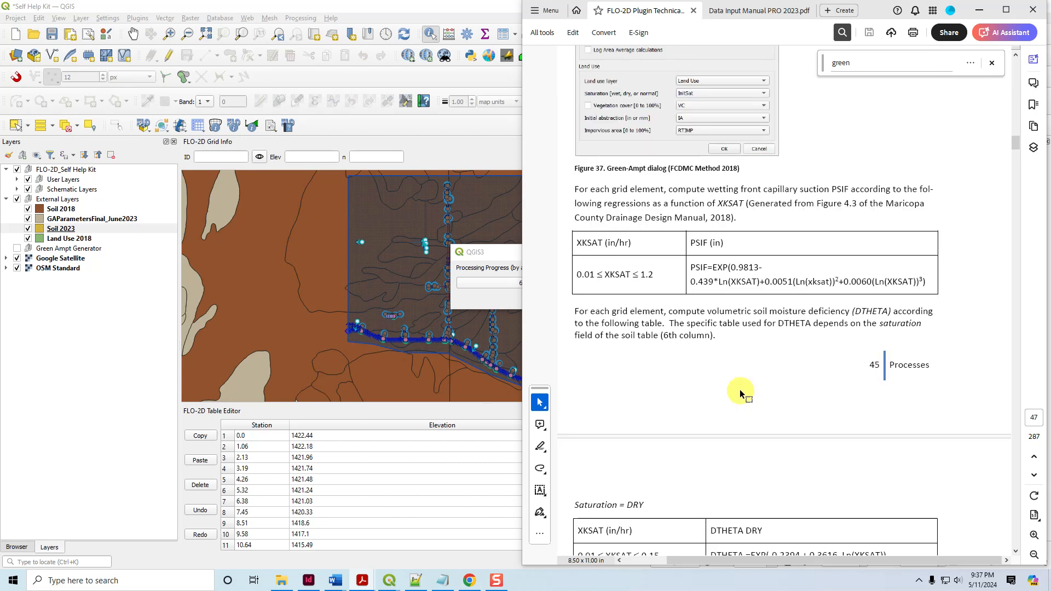
scroll(740, 389, up, 1)
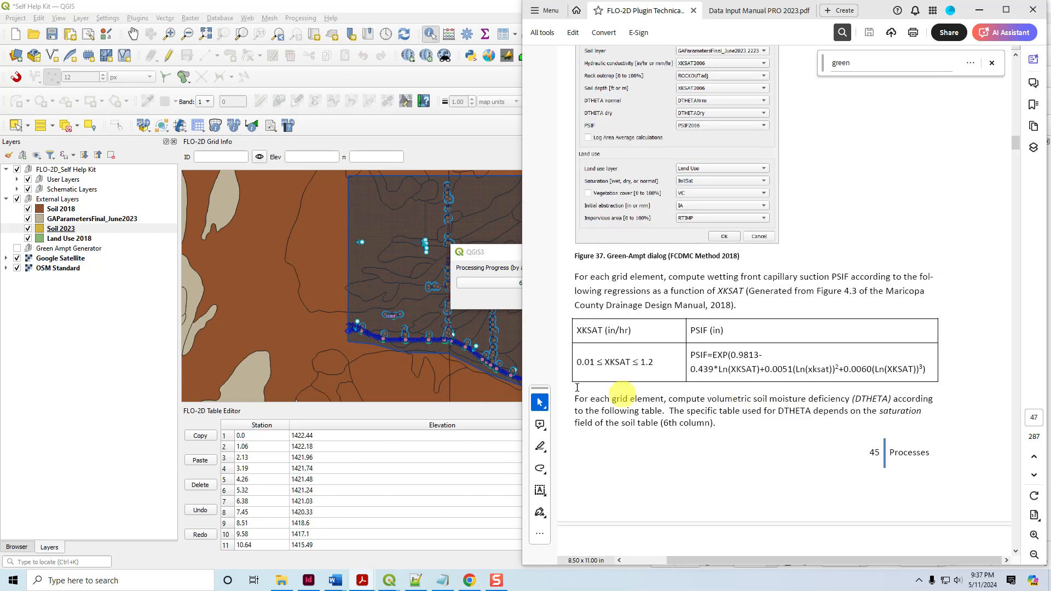
drag(1014, 141, 1012, 55)
scroll(684, 320, down, 8)
scroll(689, 299, down, 5)
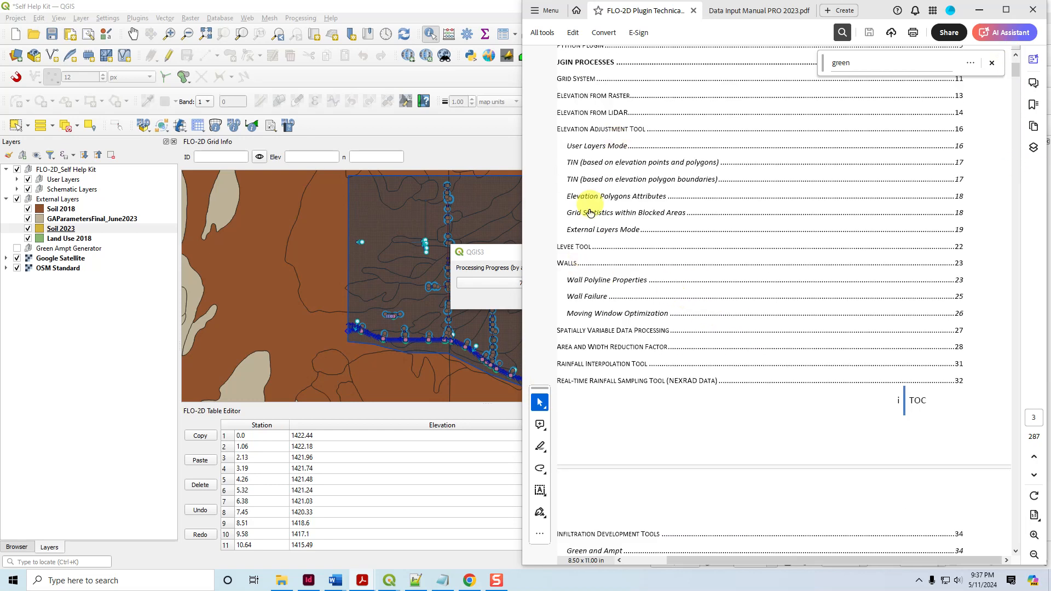
scroll(603, 295, down, 2)
scroll(603, 294, down, 10)
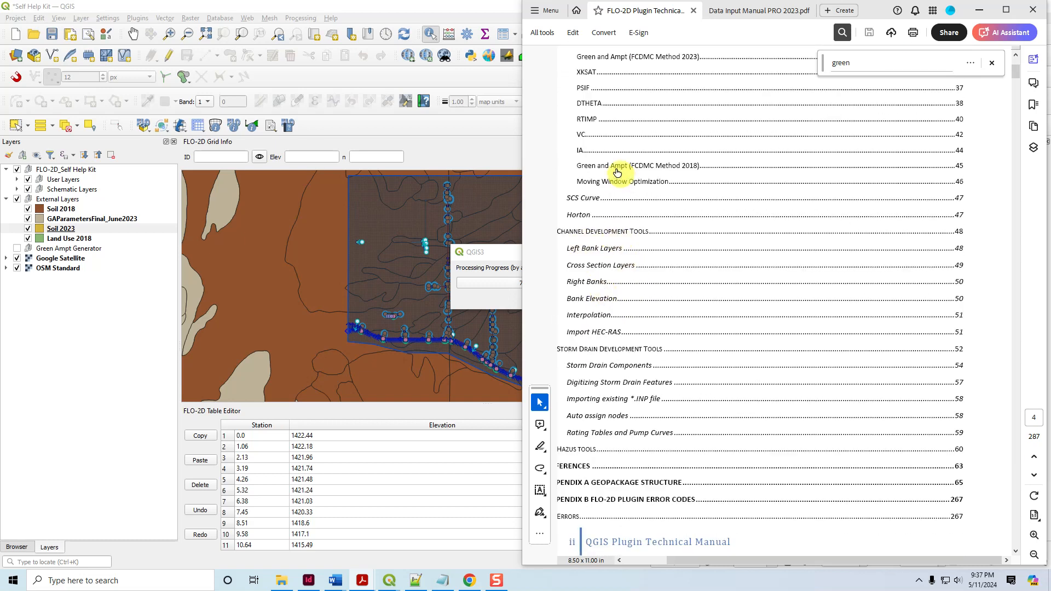
scroll(614, 146, up, 2)
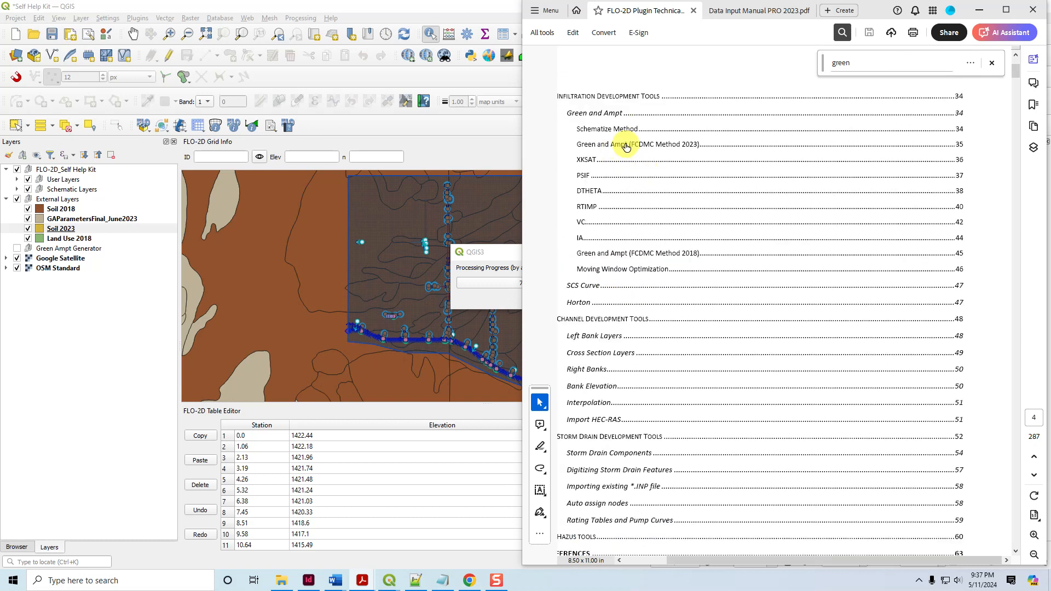
click(583, 144)
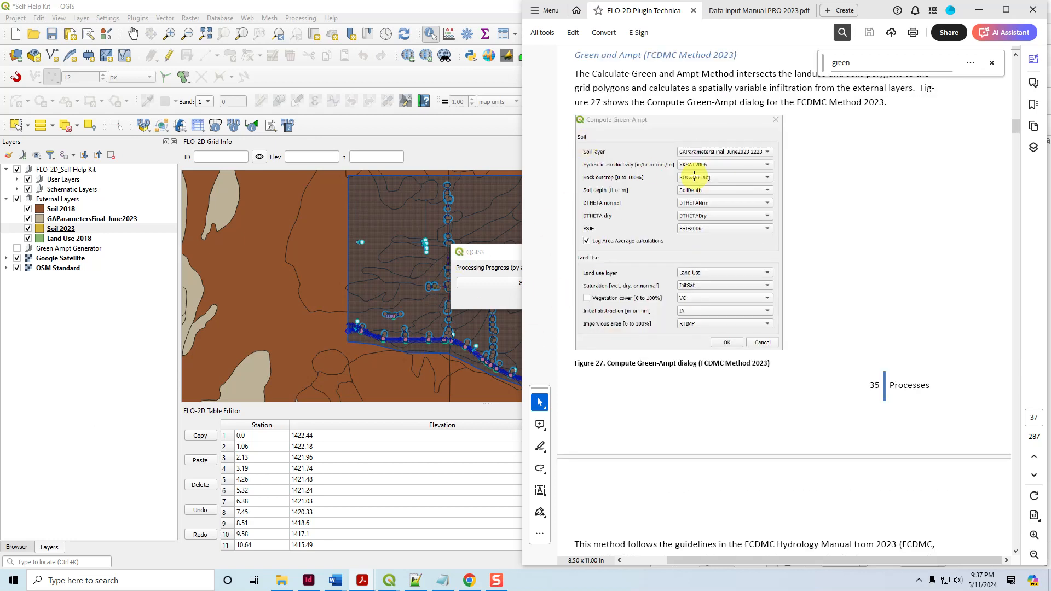
Minimize the PDF to return to QGIS and acknowledge the completed Green-Ampt calculation.
click(980, 11)
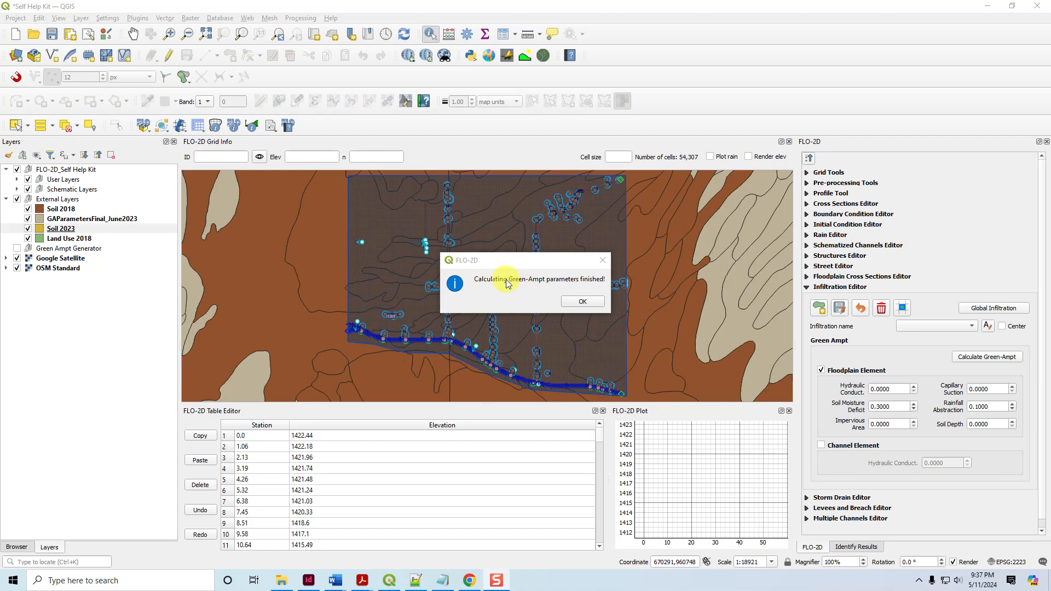
click(582, 301)
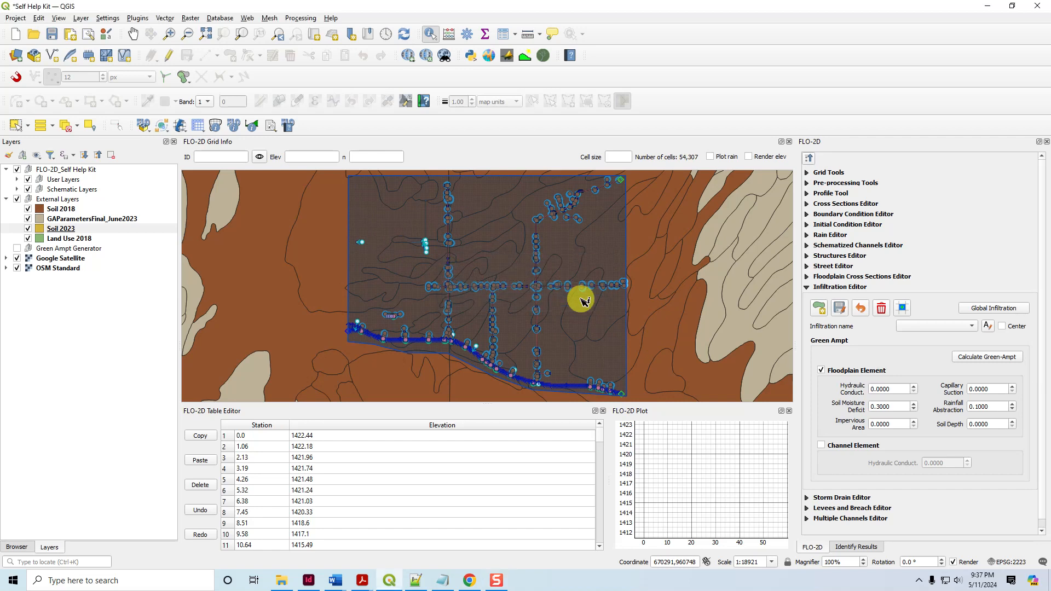
Check the Infiltration switch in the FLO-2D control variables and leave the settings without saving.
click(198, 129)
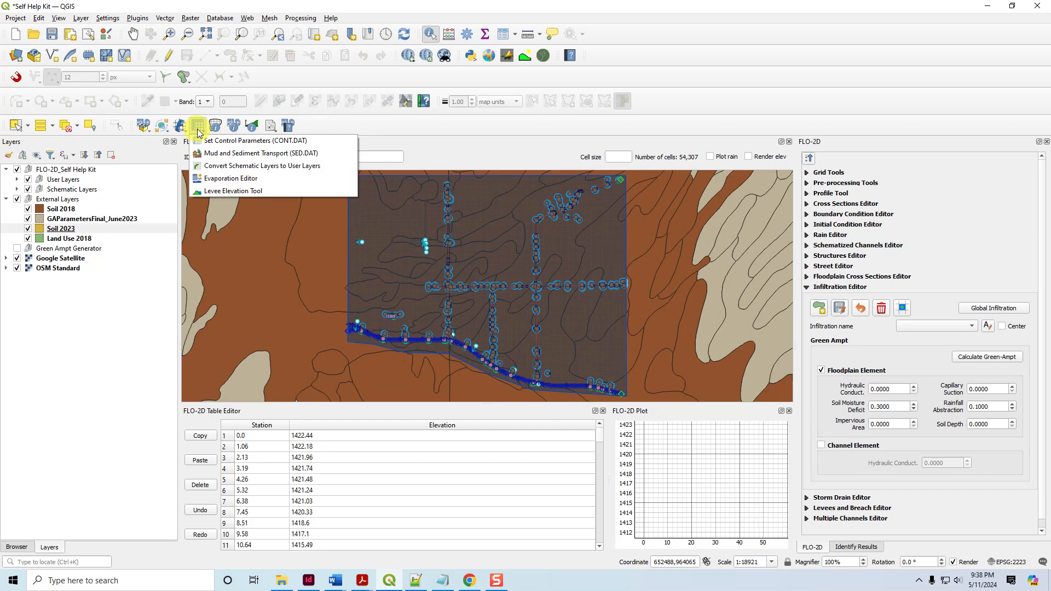
click(201, 140)
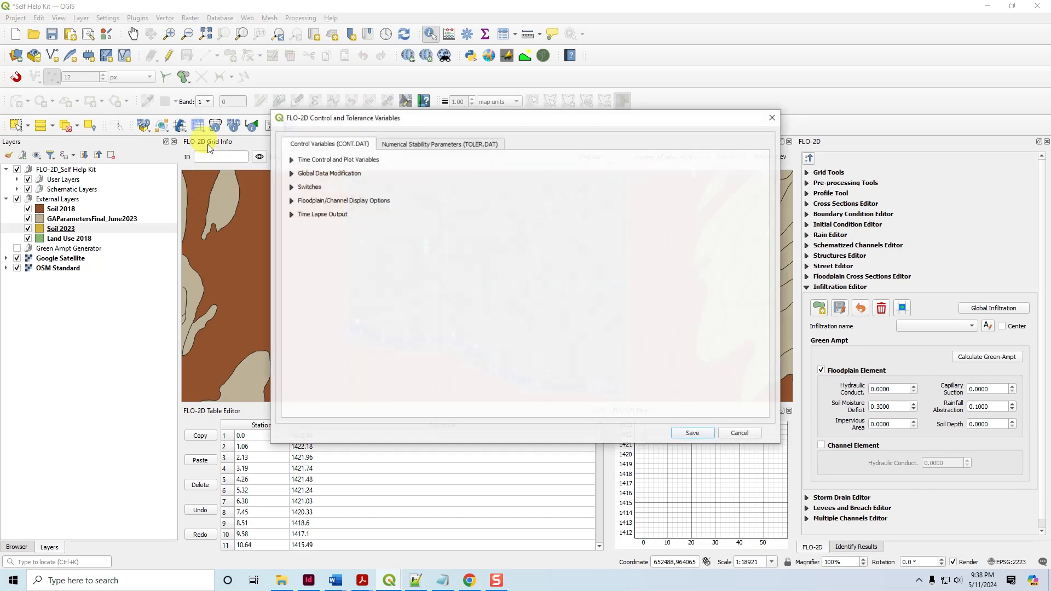
click(291, 188)
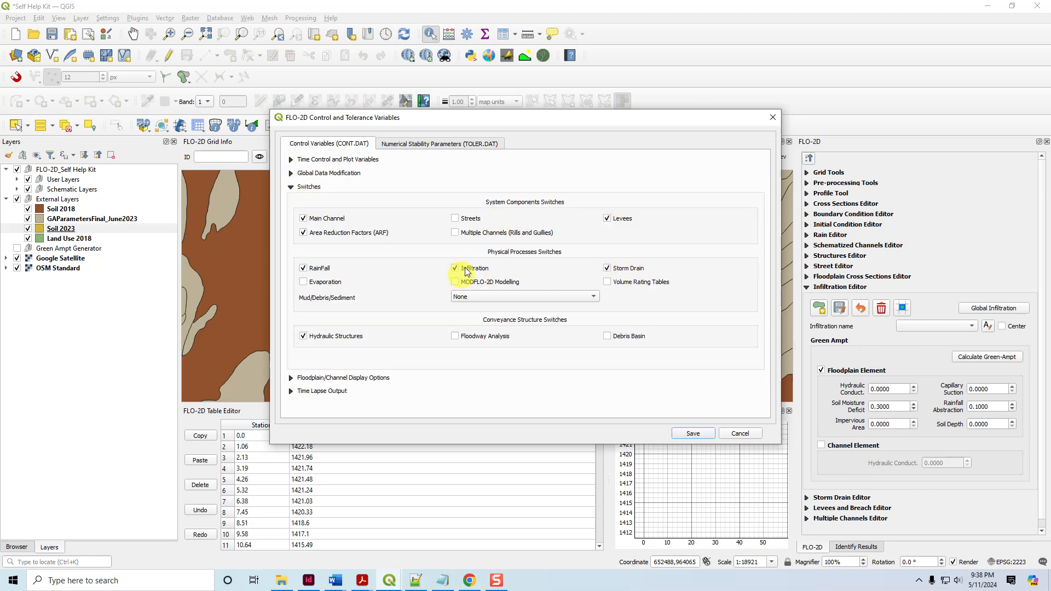
click(455, 269)
click(291, 187)
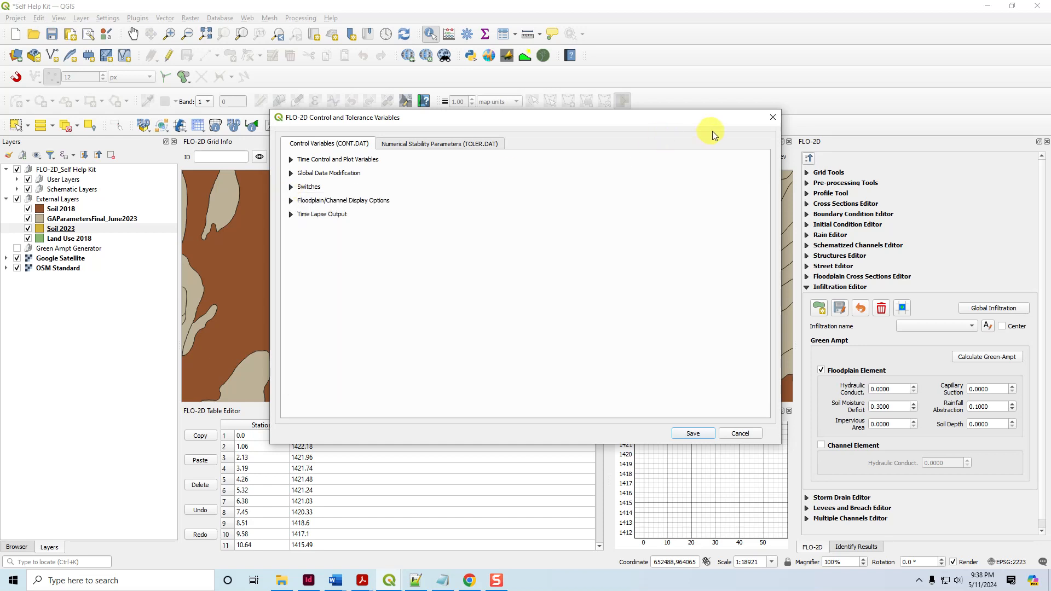
click(748, 435)
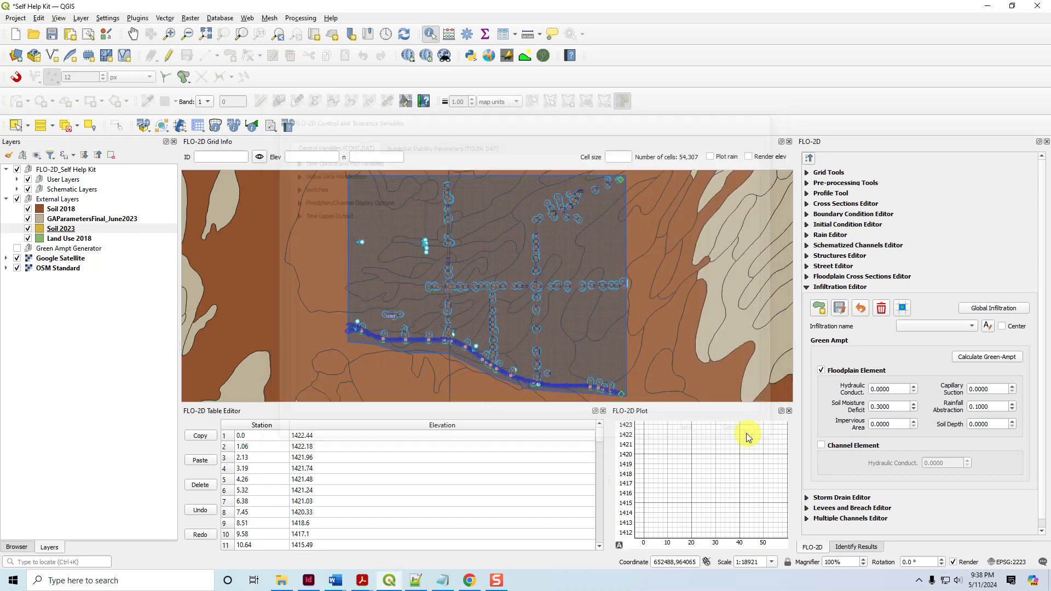
Export the FLO-2D model's DAT files with all available components to the GreenAmpt2018 folder.
click(163, 128)
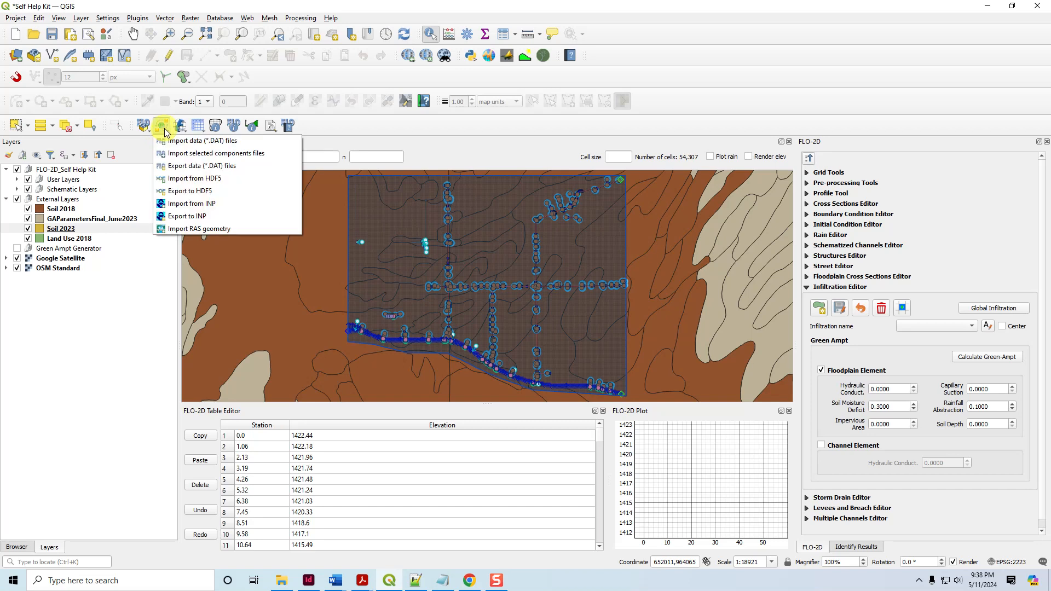
click(172, 164)
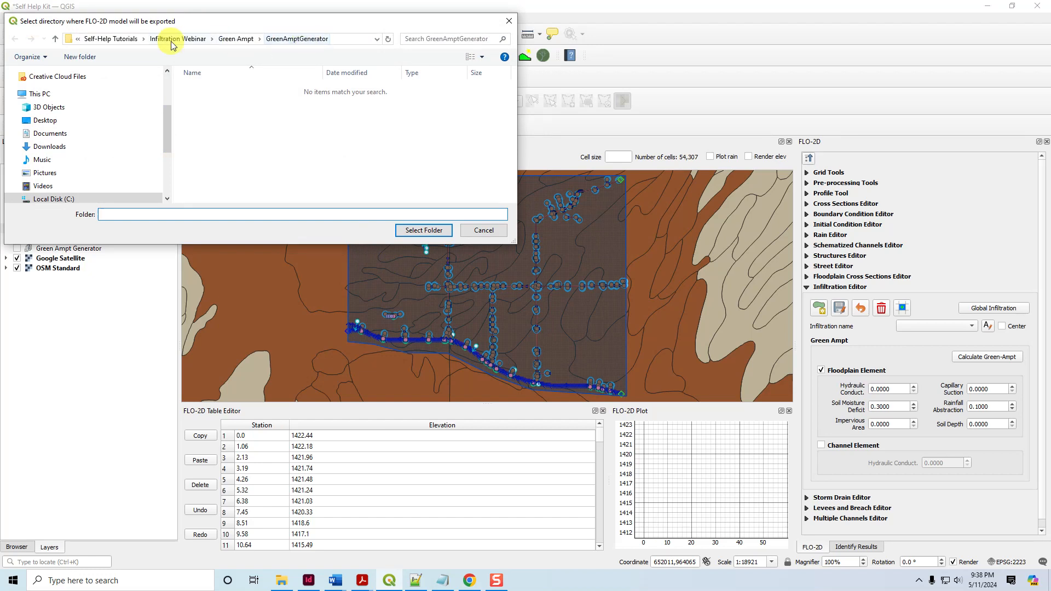
click(240, 38)
double_click(211, 89)
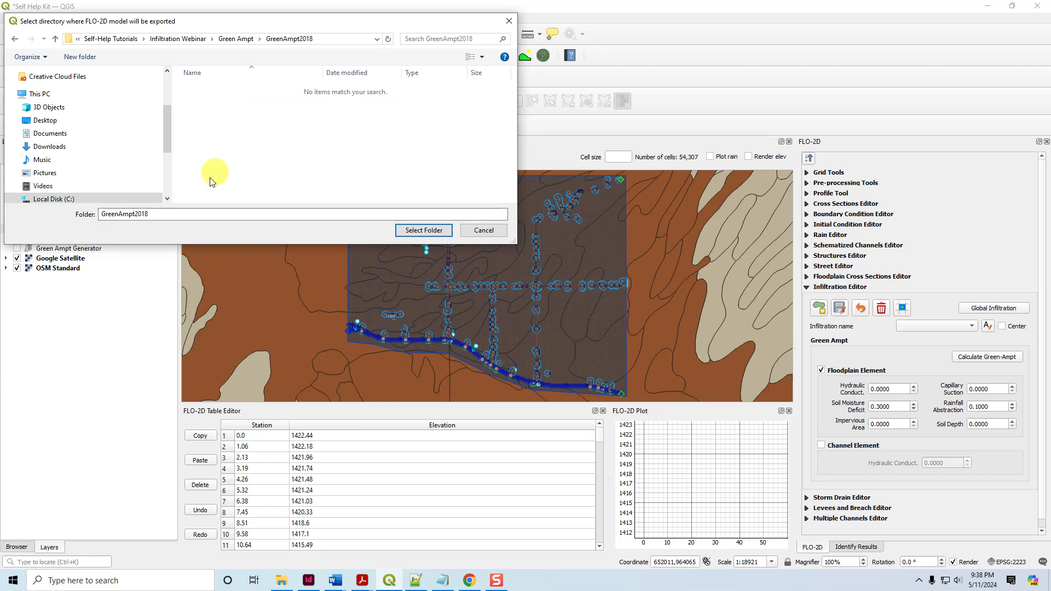
click(438, 231)
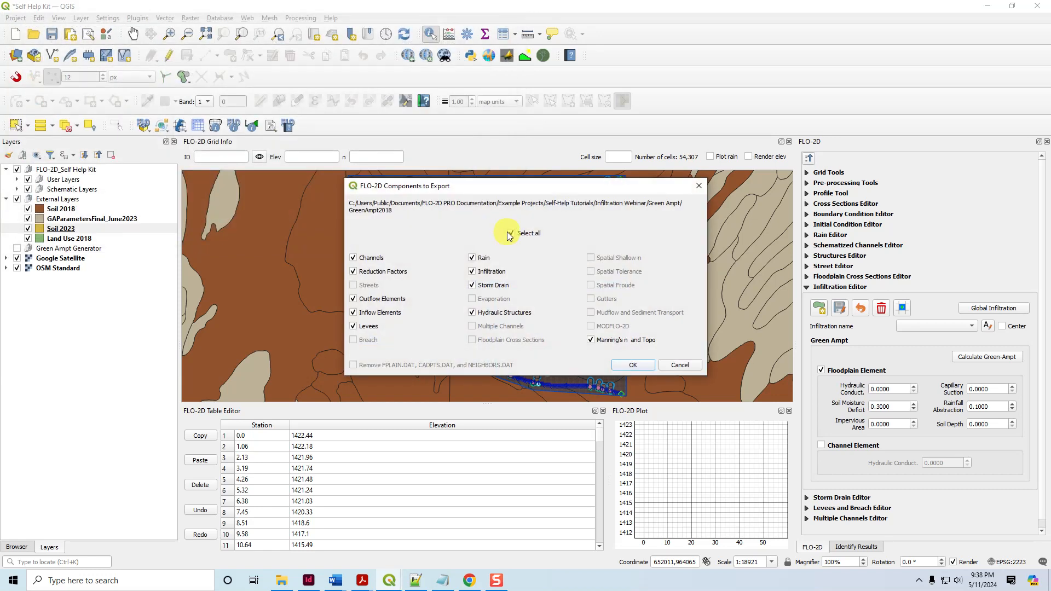
click(633, 364)
click(634, 327)
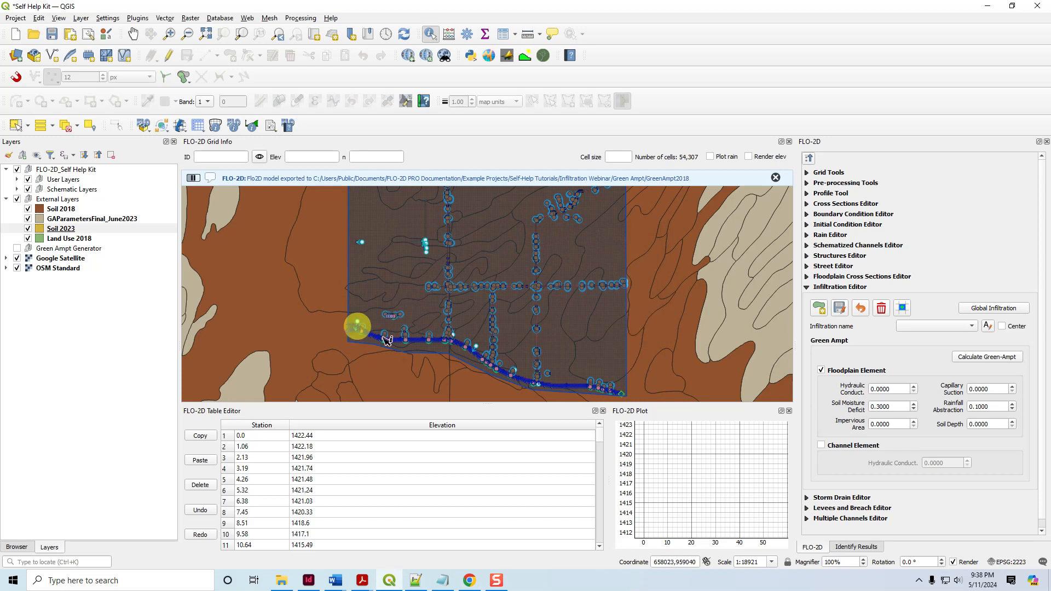
click(775, 178)
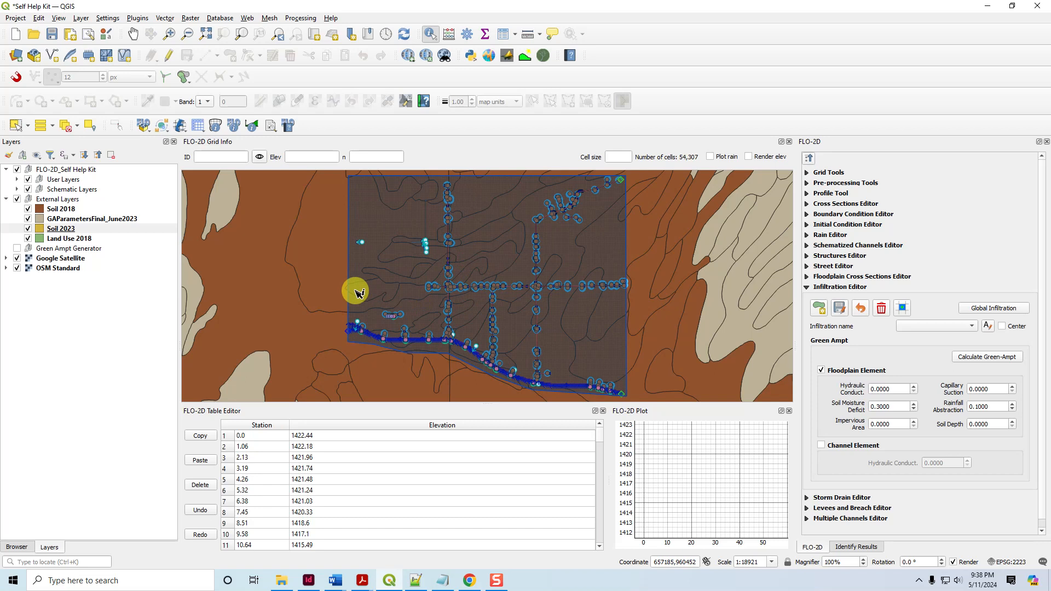
Reopen the Green-Ampt calculator and choose GAParametersFinal_June2023 as soil layer with XKSAT2006 for hydraulic conductivity.
click(977, 358)
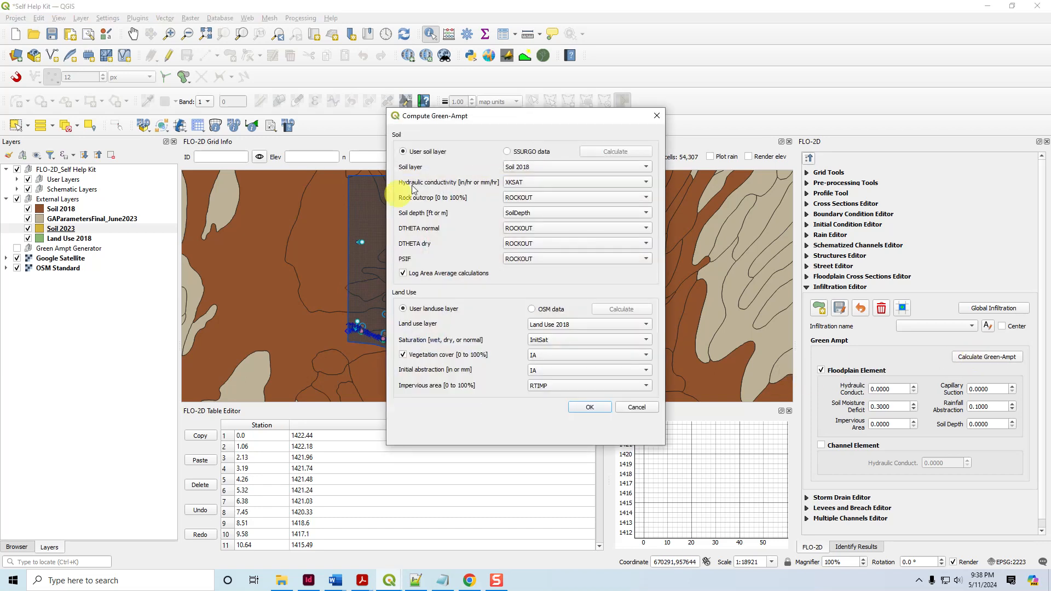
click(515, 167)
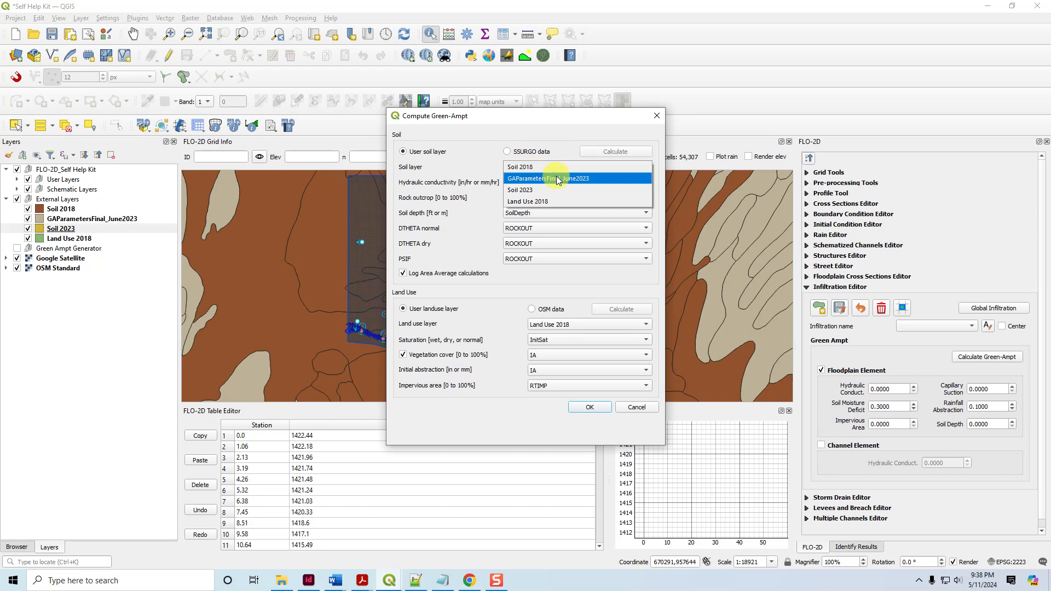
click(530, 179)
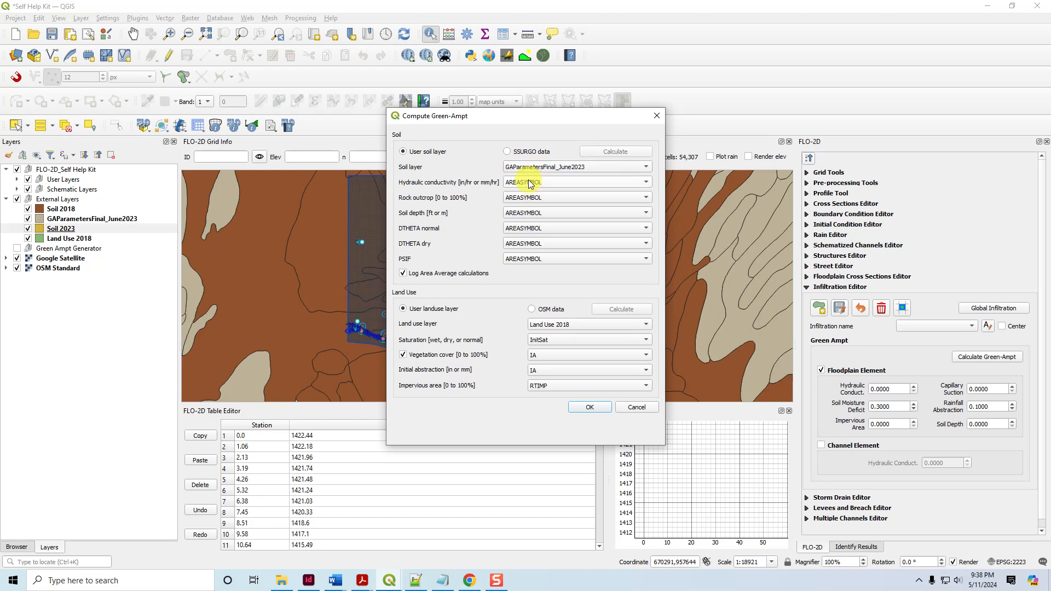
click(572, 182)
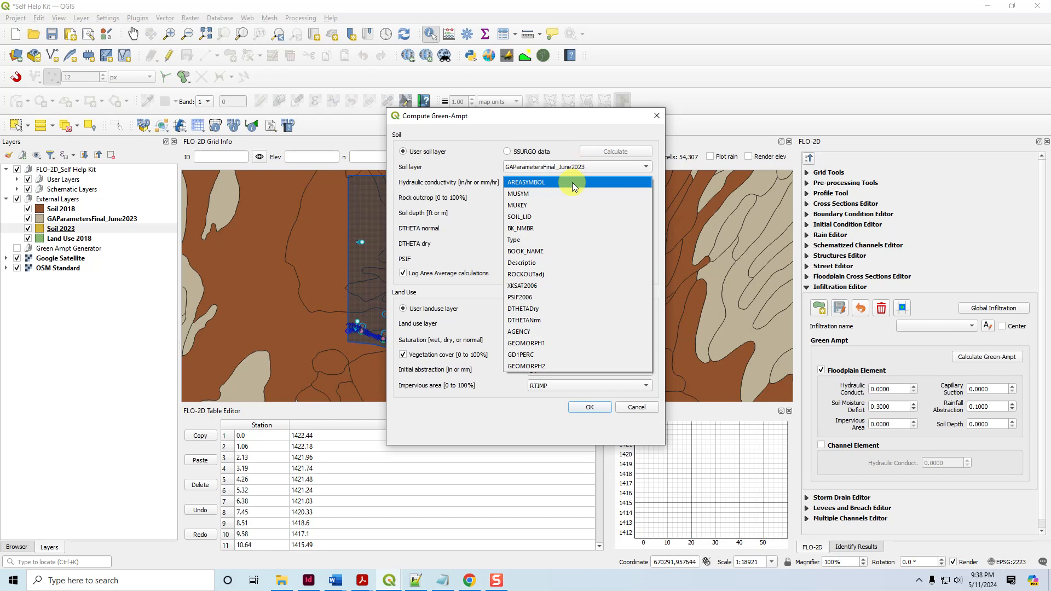
click(548, 287)
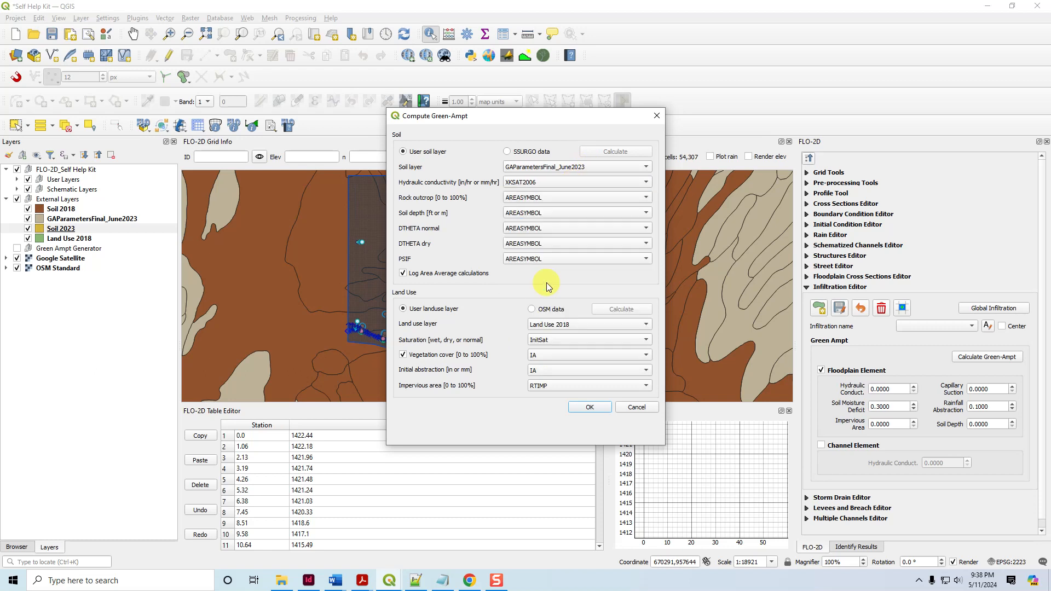
Assign ROCKOUTadj to rock outcrop and GD1PERC to soil depth in the Green-Ampt calculator.
click(545, 197)
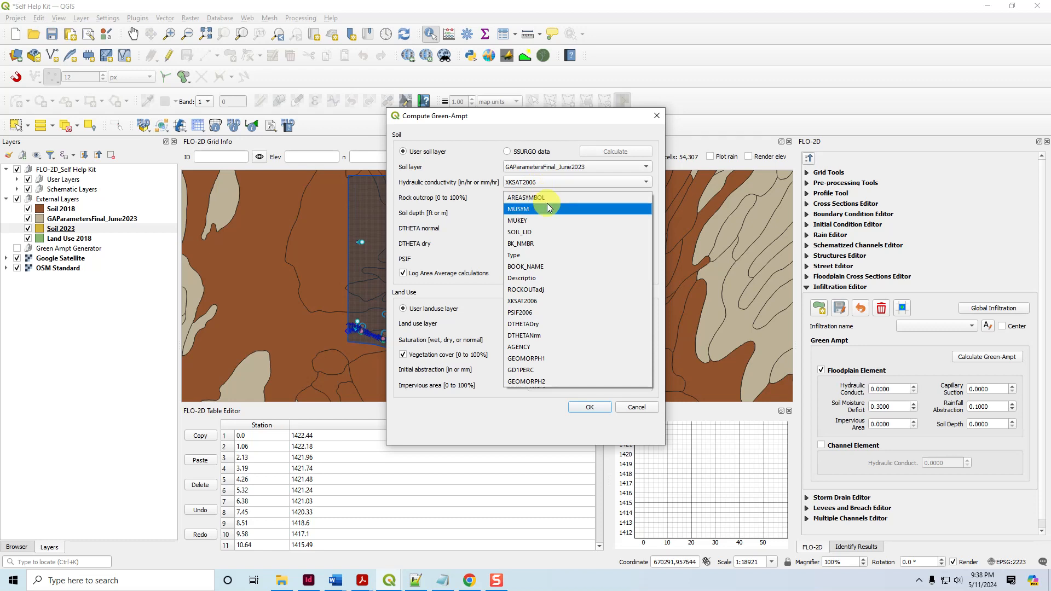
click(557, 290)
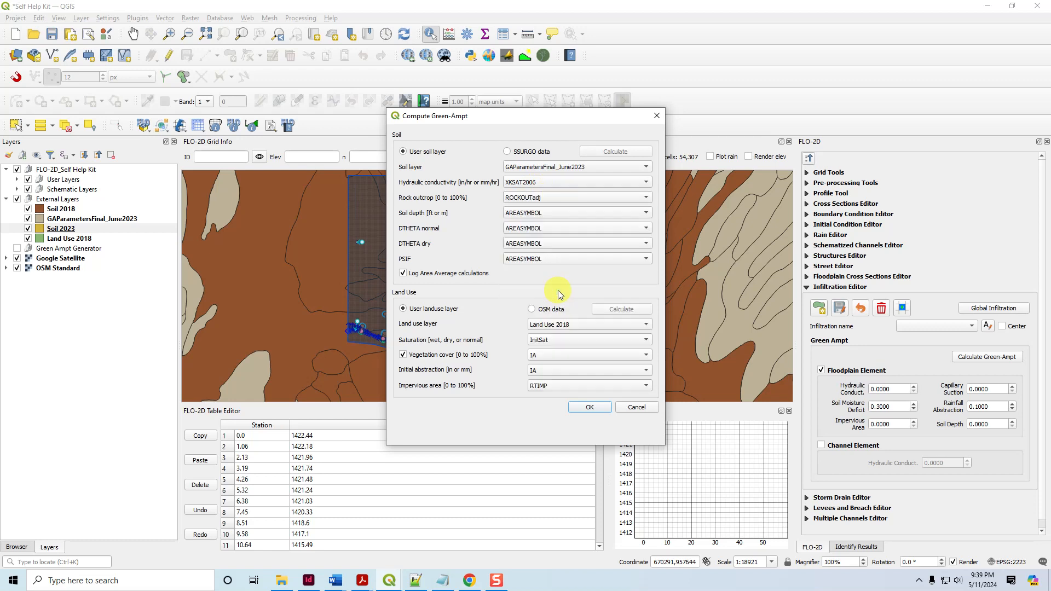
click(537, 213)
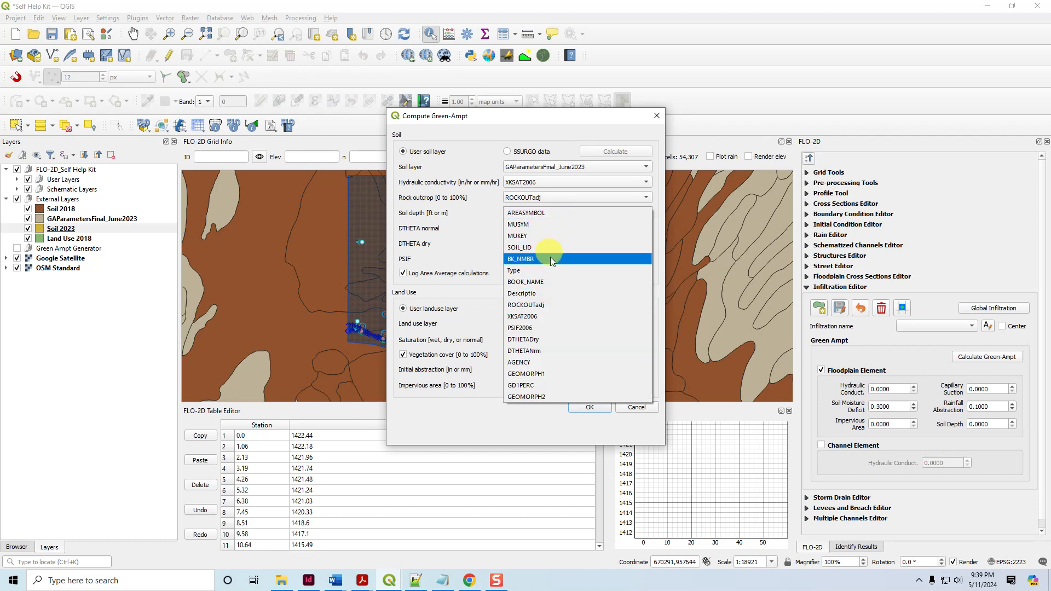
click(549, 386)
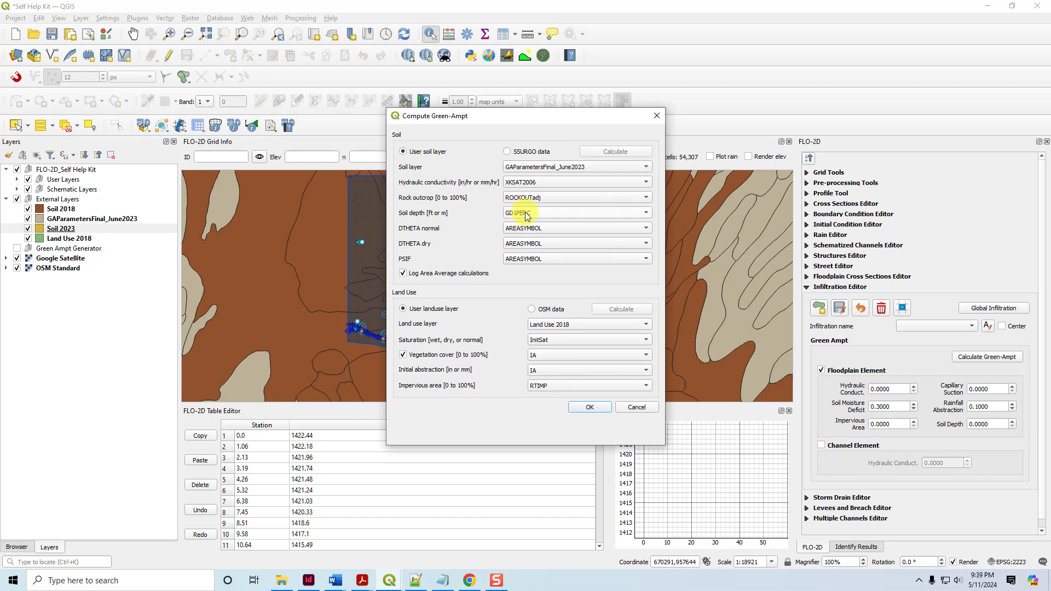
Assign DTHETANrm to DTHETA normal, DTHETADry to DTHETA dry and PSIF2006 to PSIF, and reselect ROCKOUTadj for rock outcrop.
click(539, 228)
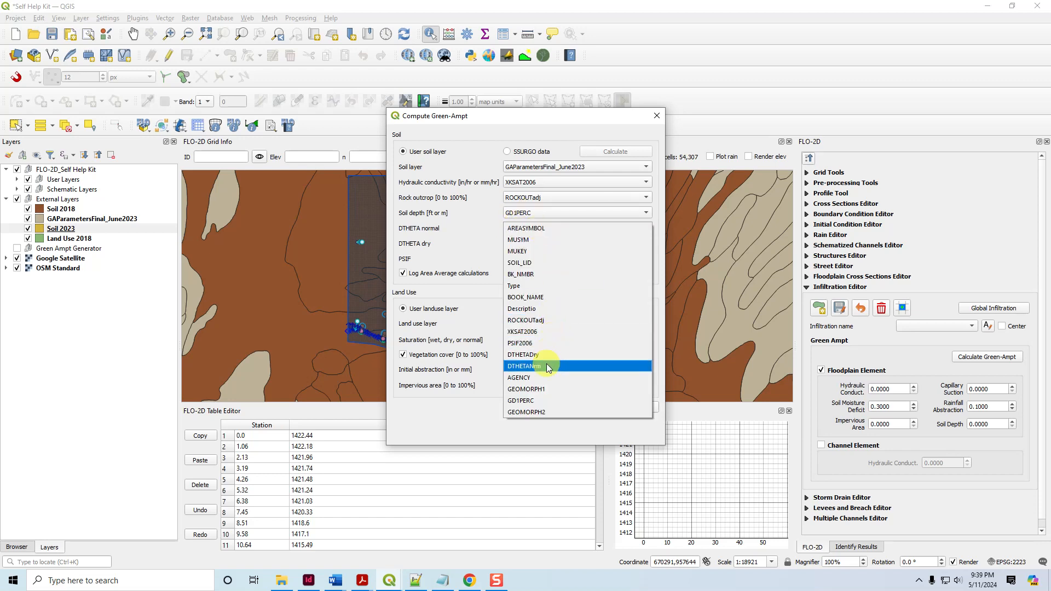
click(547, 365)
click(536, 243)
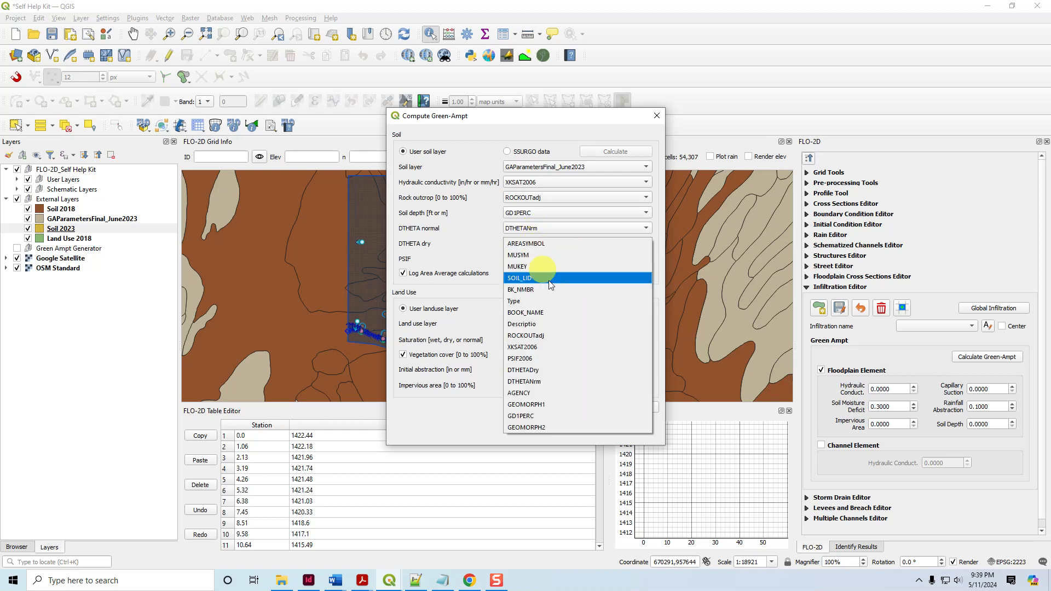
click(549, 370)
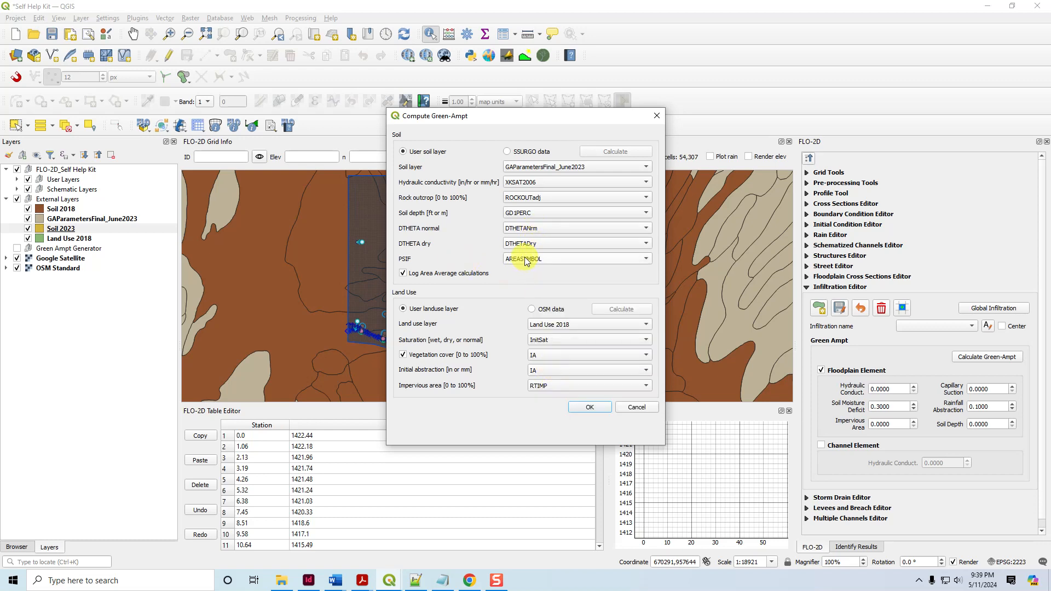
click(525, 260)
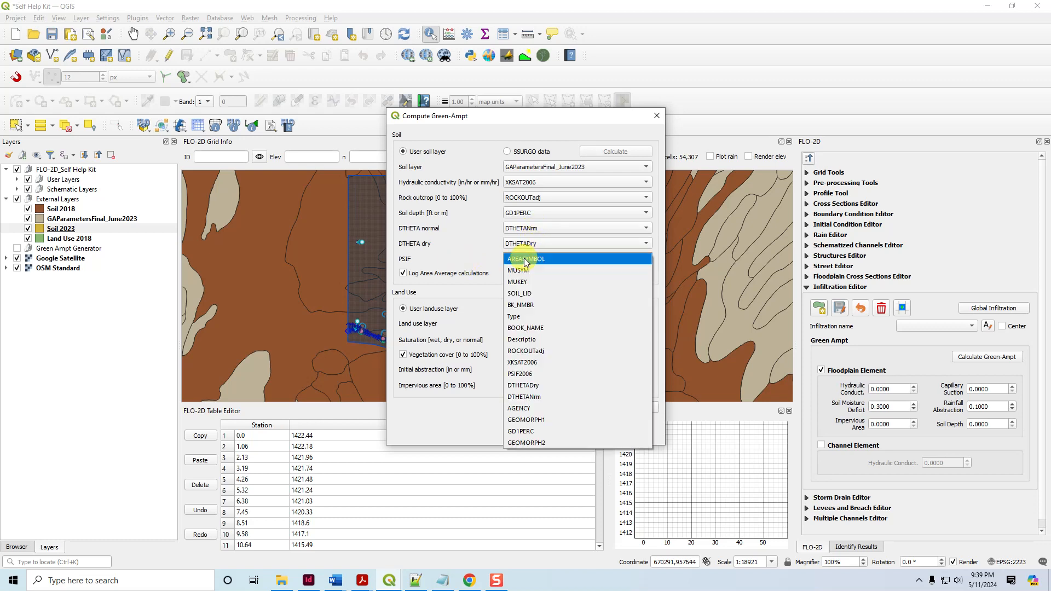
click(526, 374)
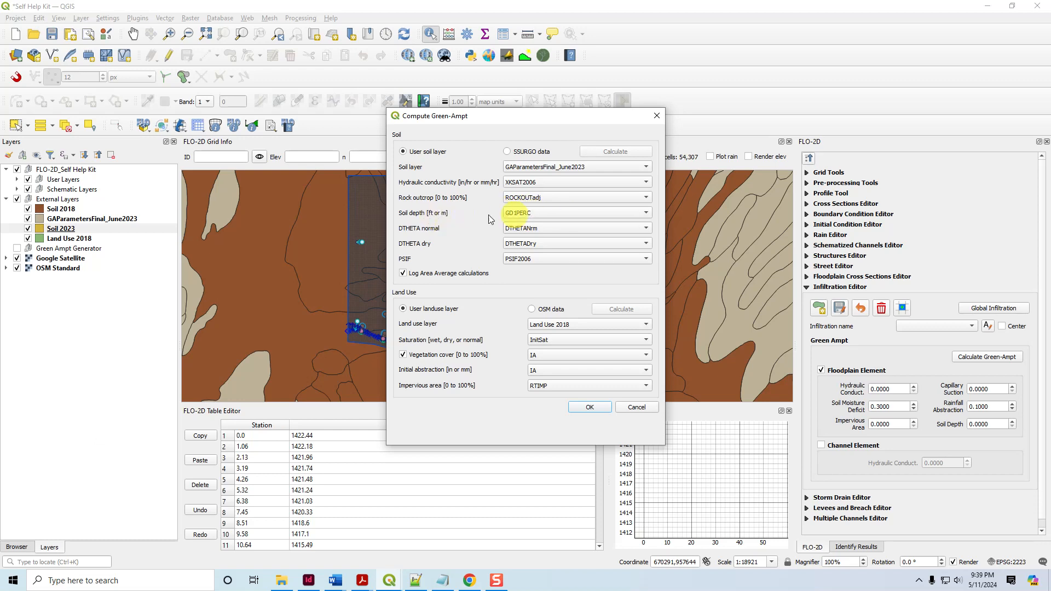
click(546, 196)
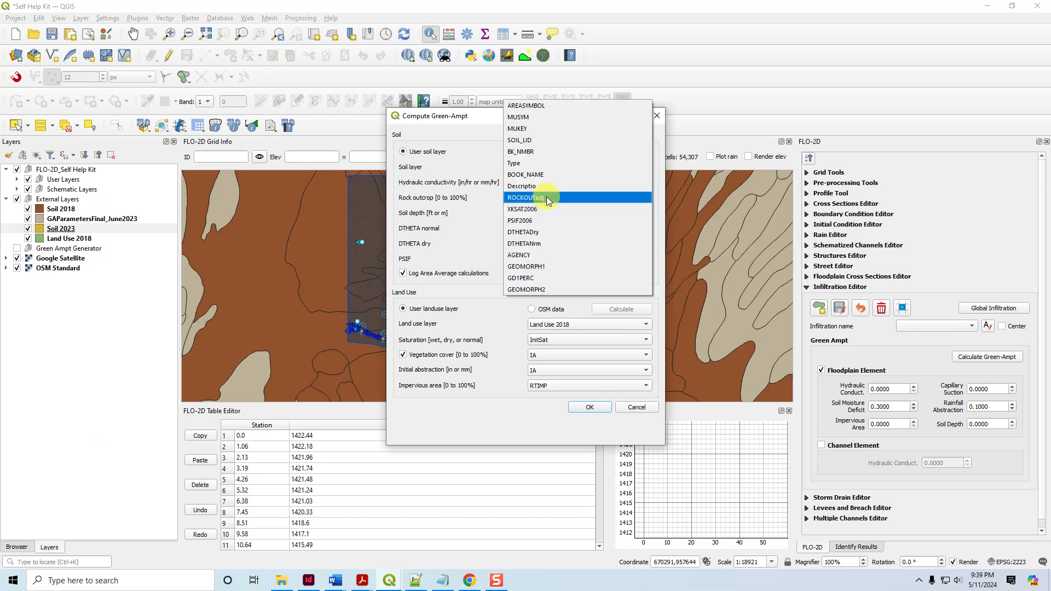
click(547, 197)
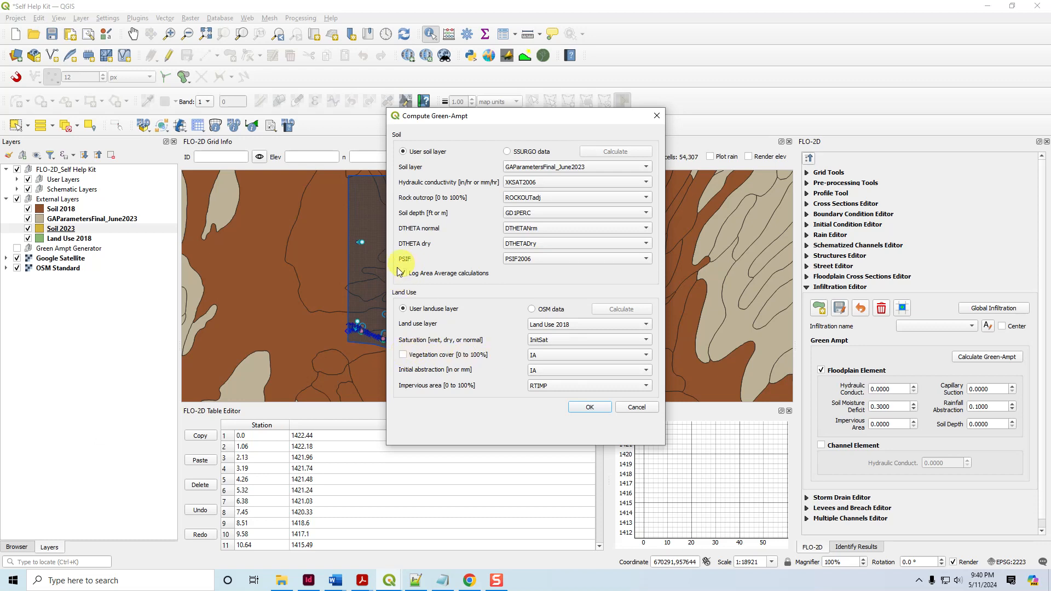
Run the 2023-method Green-Ampt calculation with log area averaging on the GAParametersFinal_June2023 soil layer and Land Use 2018 layer.
click(590, 407)
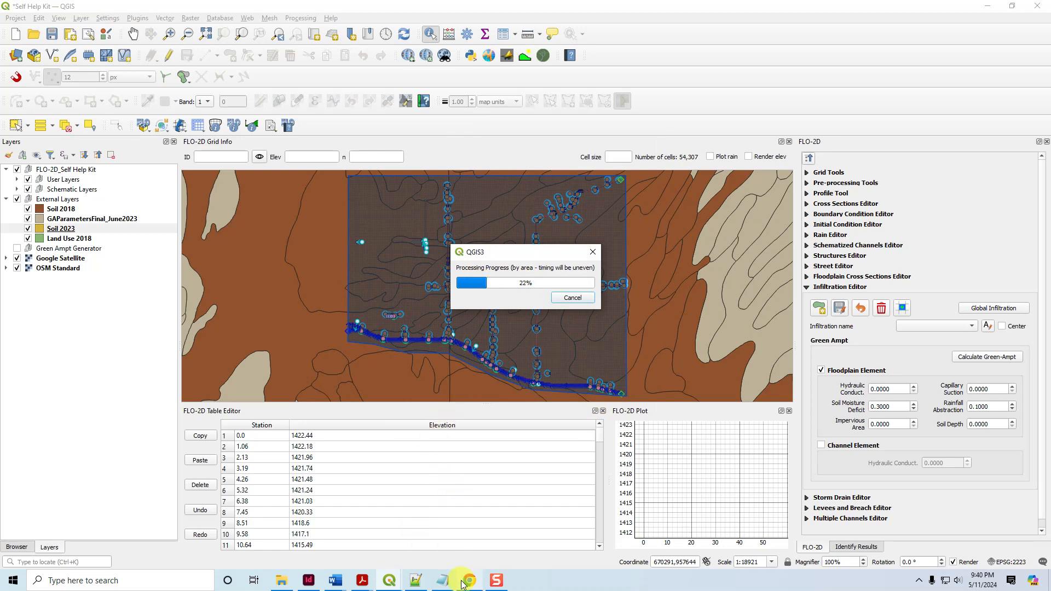
Switch to the FLO-2D Plugin Technical Reference PDF and read how the FCDMC 2023 method computes XKSAT, PSIF and DTHETA.
mouse_move(368, 583)
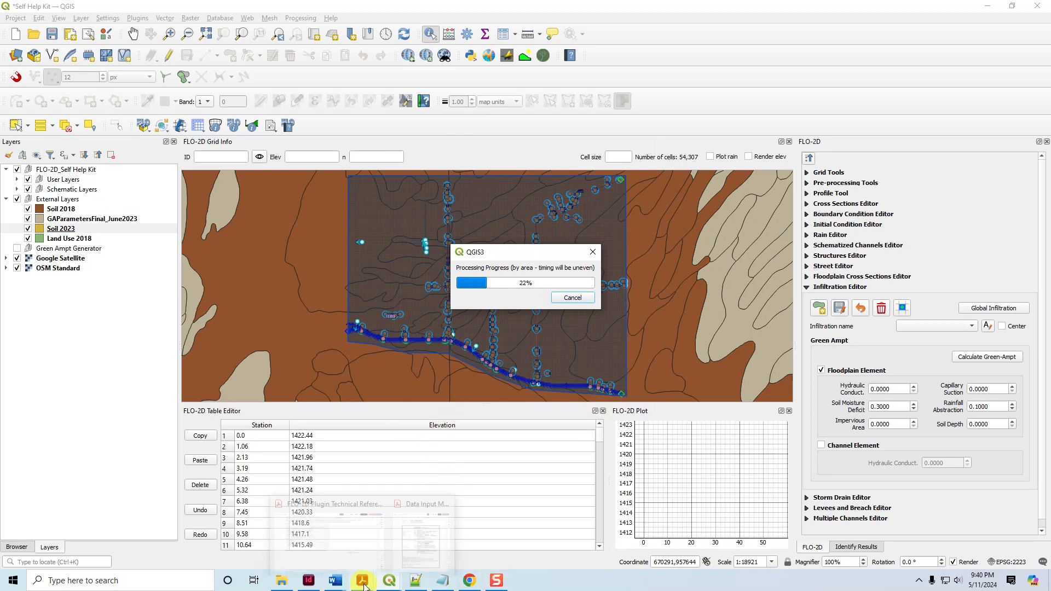
click(340, 532)
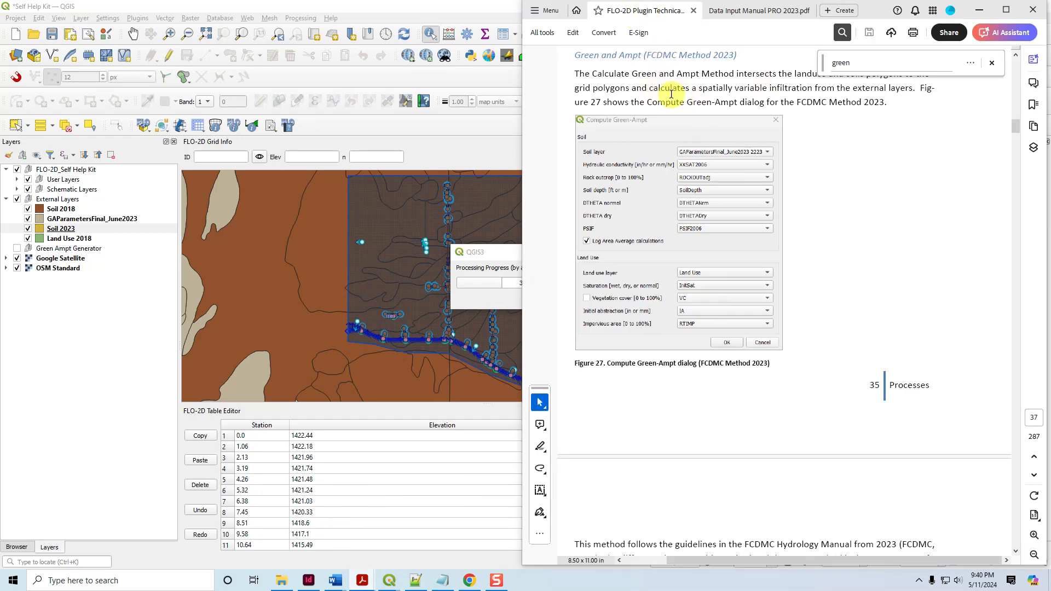
scroll(693, 207, down, 6)
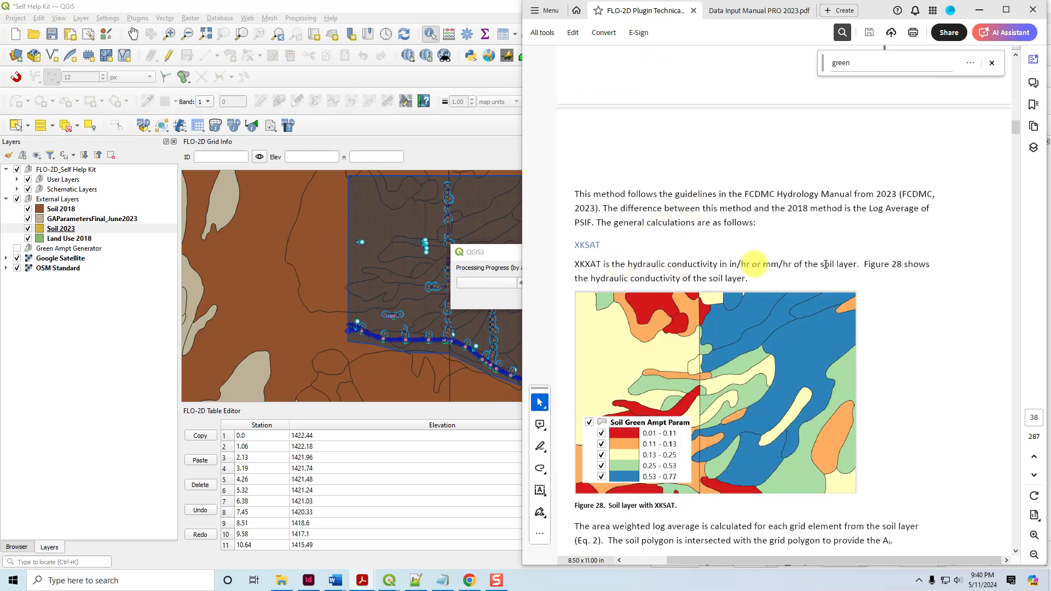
scroll(873, 272, down, 3)
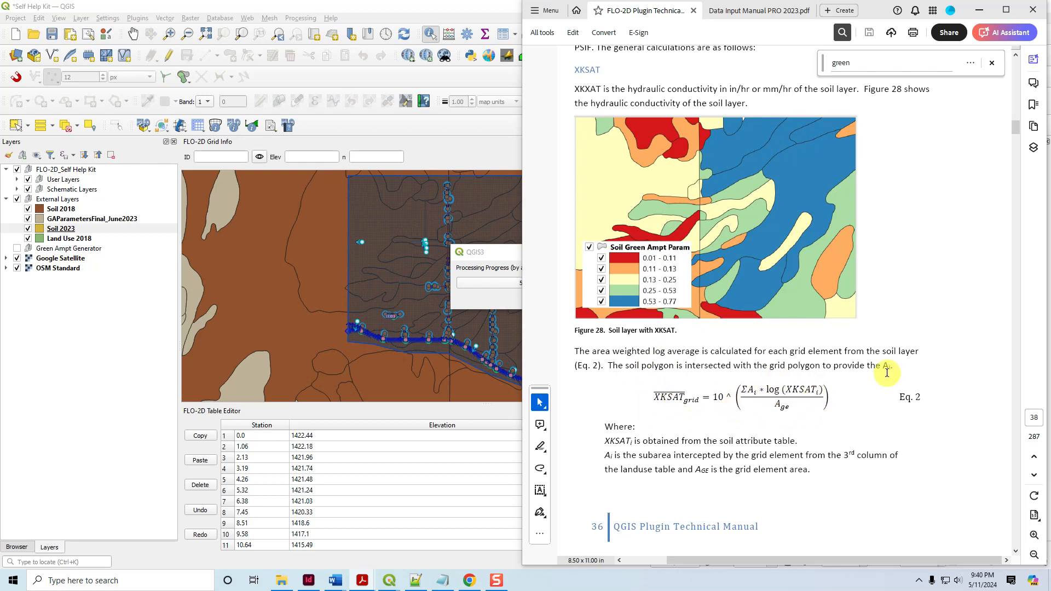
scroll(881, 372, down, 10)
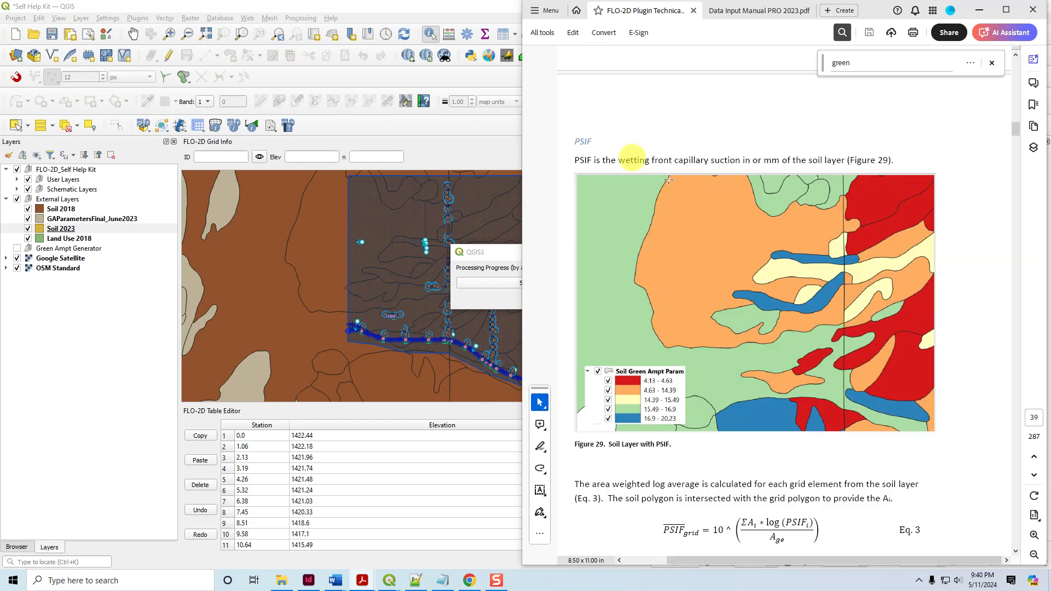
scroll(934, 282, down, 4)
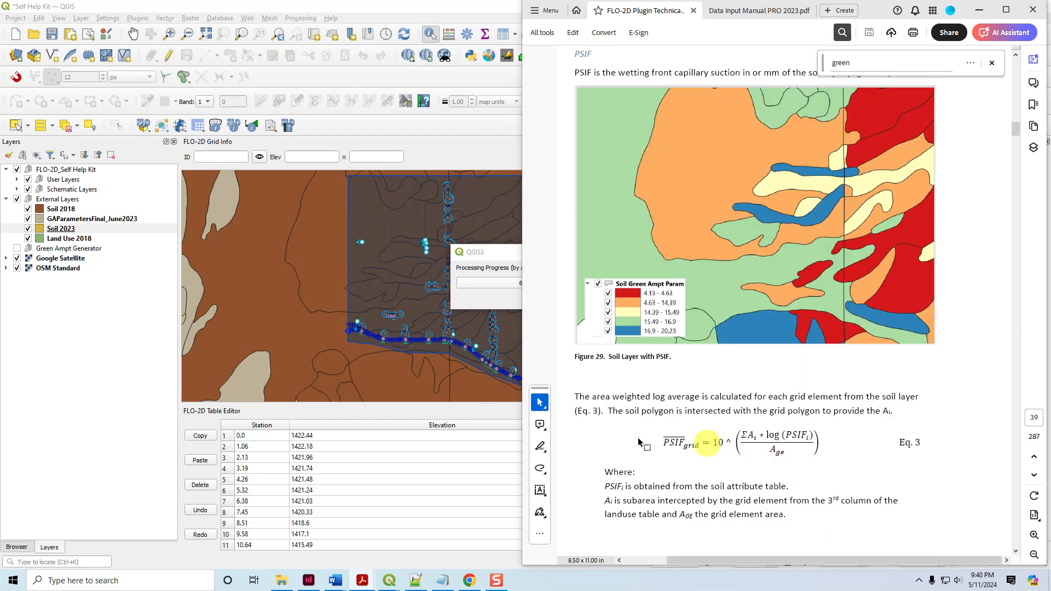
scroll(855, 385, down, 12)
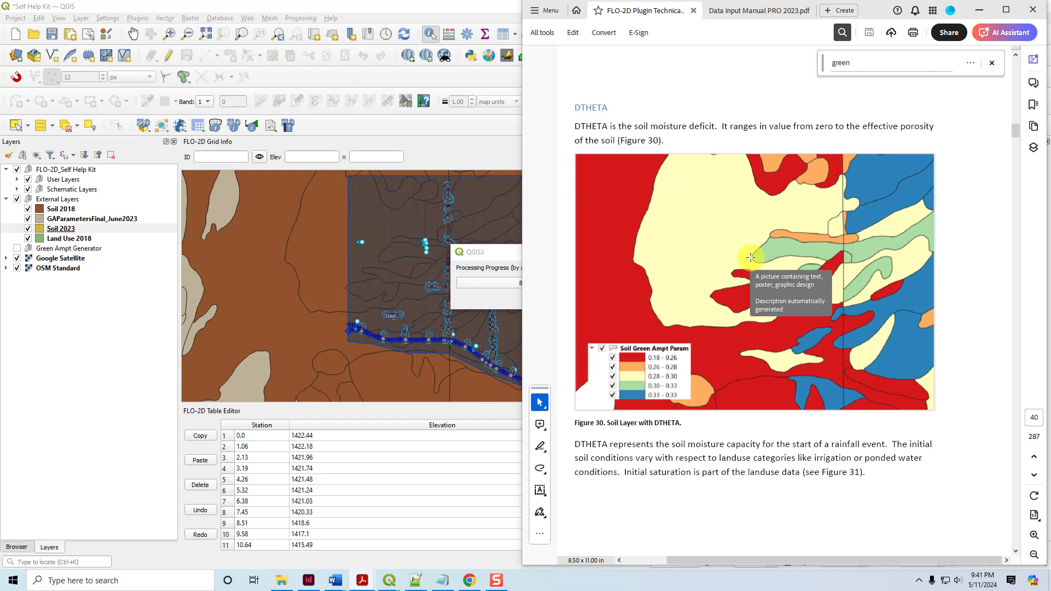
scroll(766, 260, down, 10)
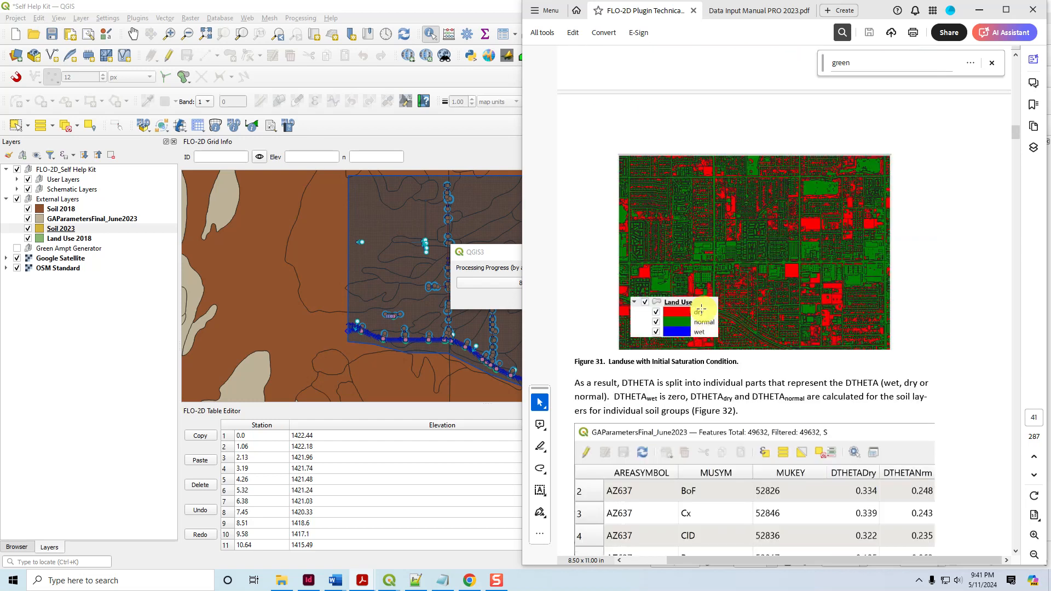
scroll(887, 342, down, 6)
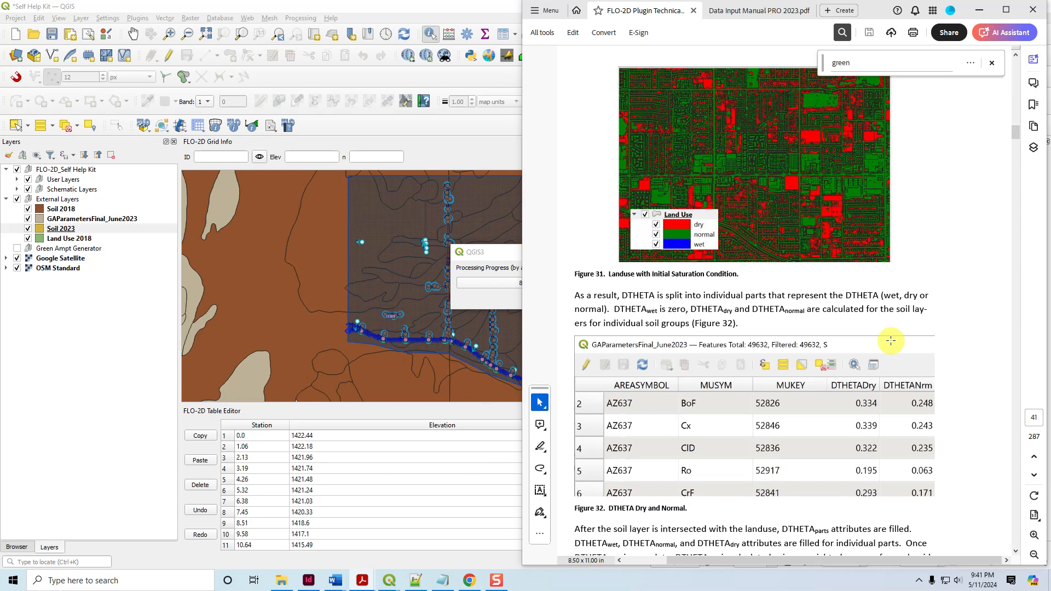
scroll(890, 339, down, 3)
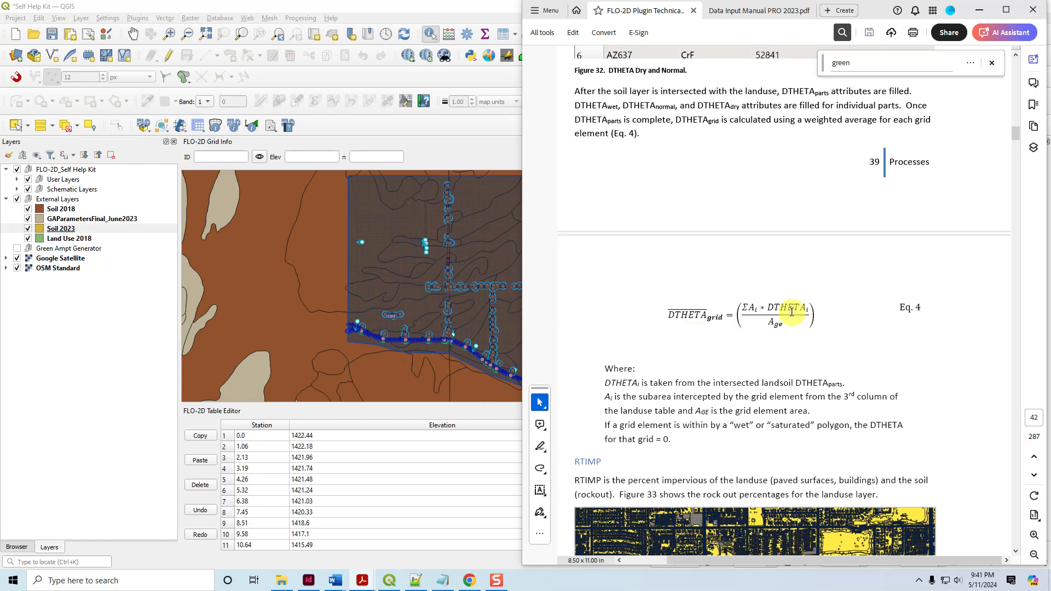
Read the manual's RTIMP section, covering the land use rockout figure and the grid impervious area equations.
scroll(821, 403, down, 4)
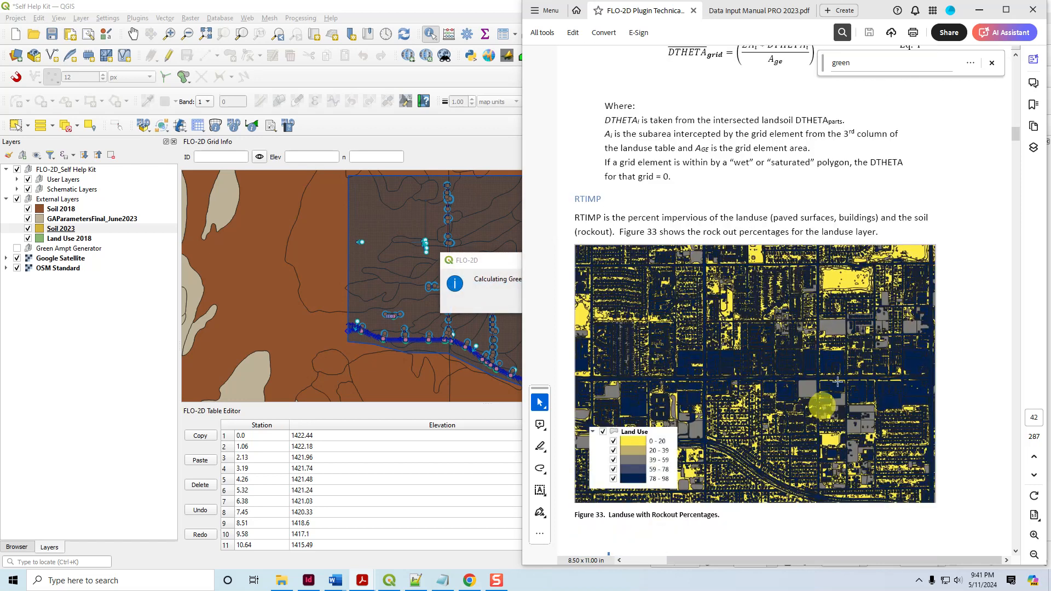
scroll(713, 354, down, 1)
scroll(713, 354, down, 1)
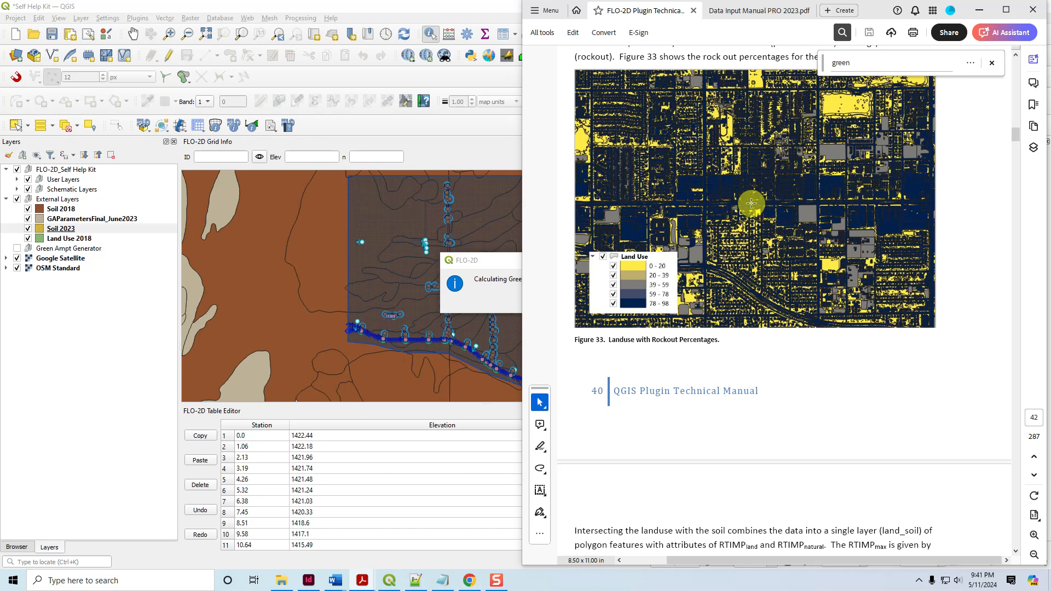
scroll(751, 203, down, 1)
scroll(751, 203, down, 2)
scroll(831, 328, down, 2)
scroll(833, 385, up, 2)
scroll(832, 385, down, 2)
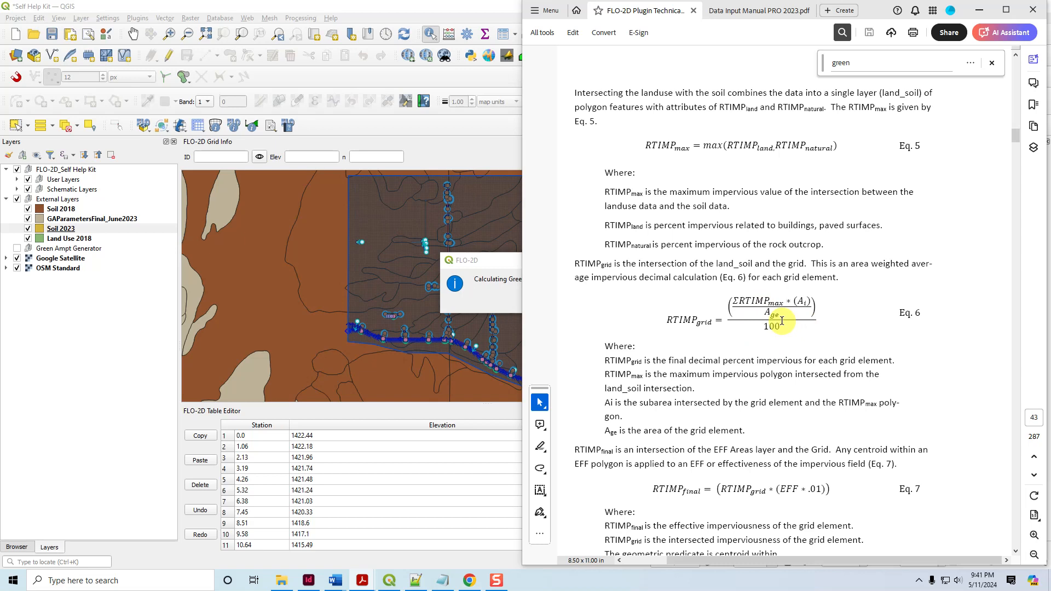
Return to QGIS and acknowledge the finished Green-Ampt calculation.
click(497, 304)
click(581, 314)
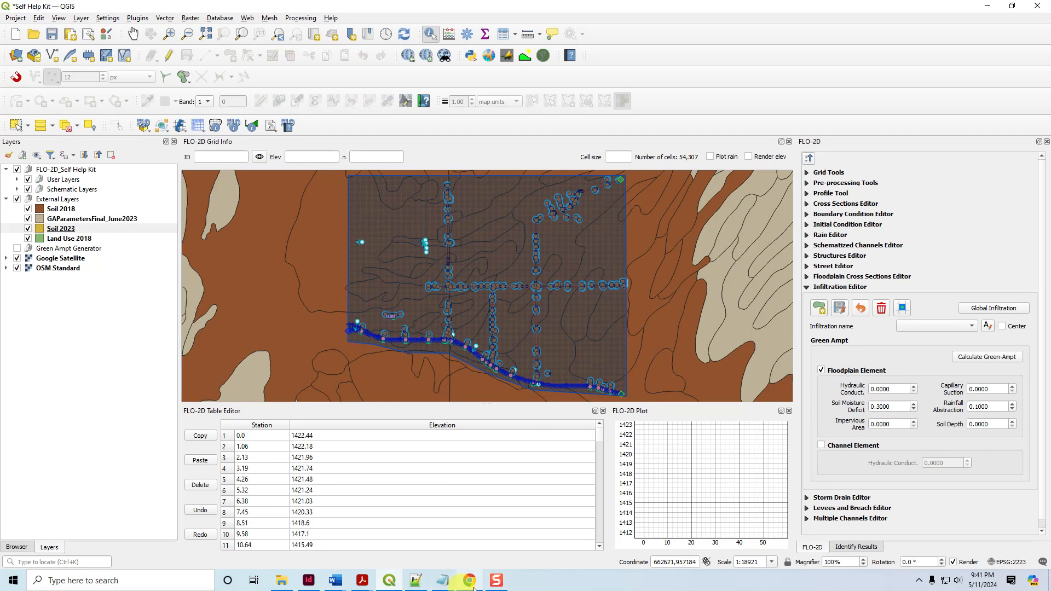
Reopen the technical reference PDF, read the RTIMP final, VC, IA and FCDMC 2018 method sections, and return to QGIS.
click(347, 539)
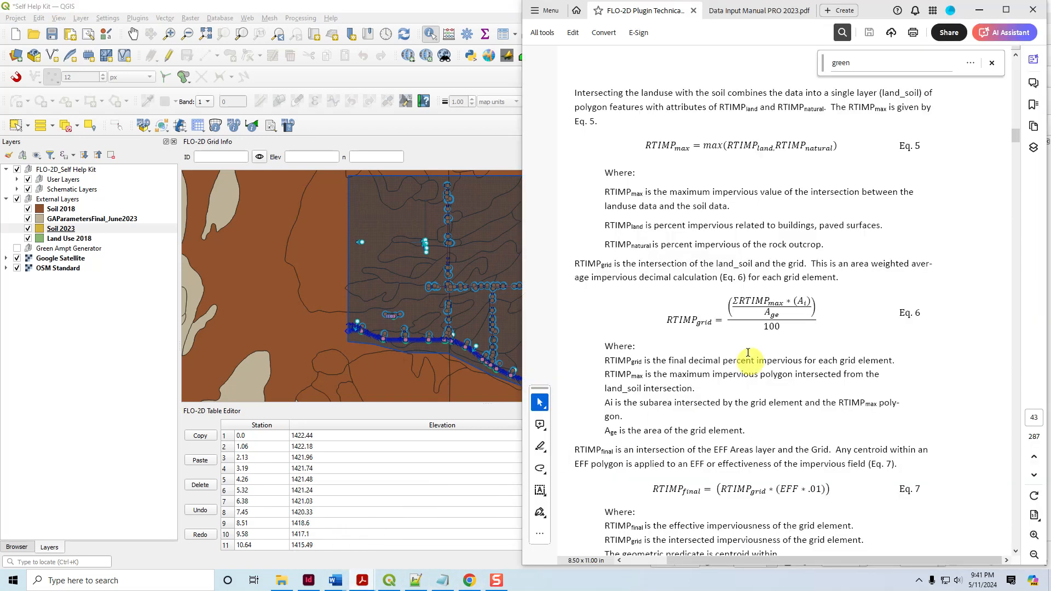
scroll(739, 339, down, 6)
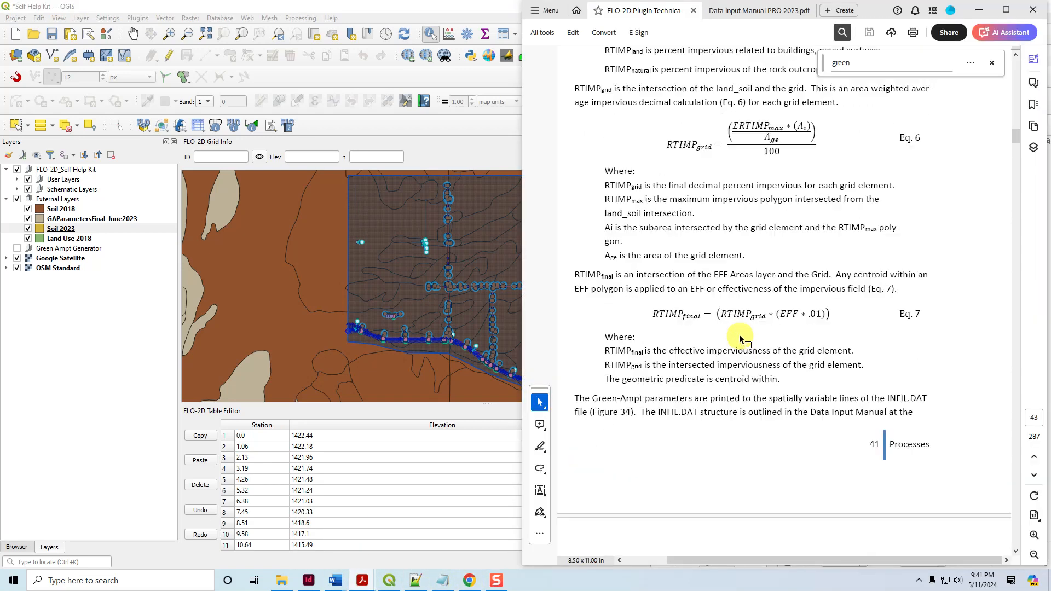
scroll(715, 308, down, 3)
scroll(714, 308, down, 5)
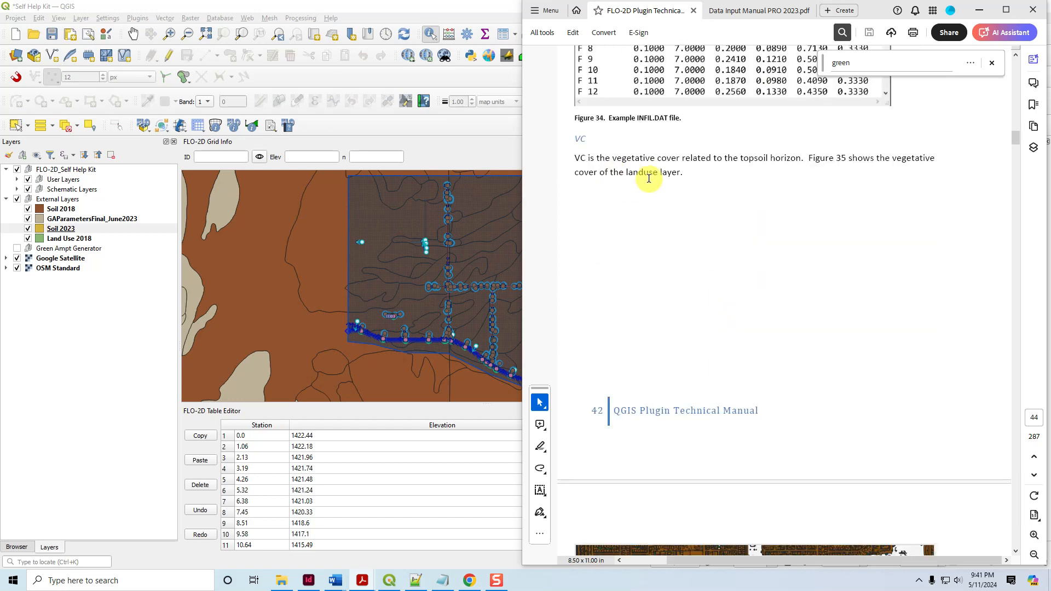
scroll(657, 197, down, 8)
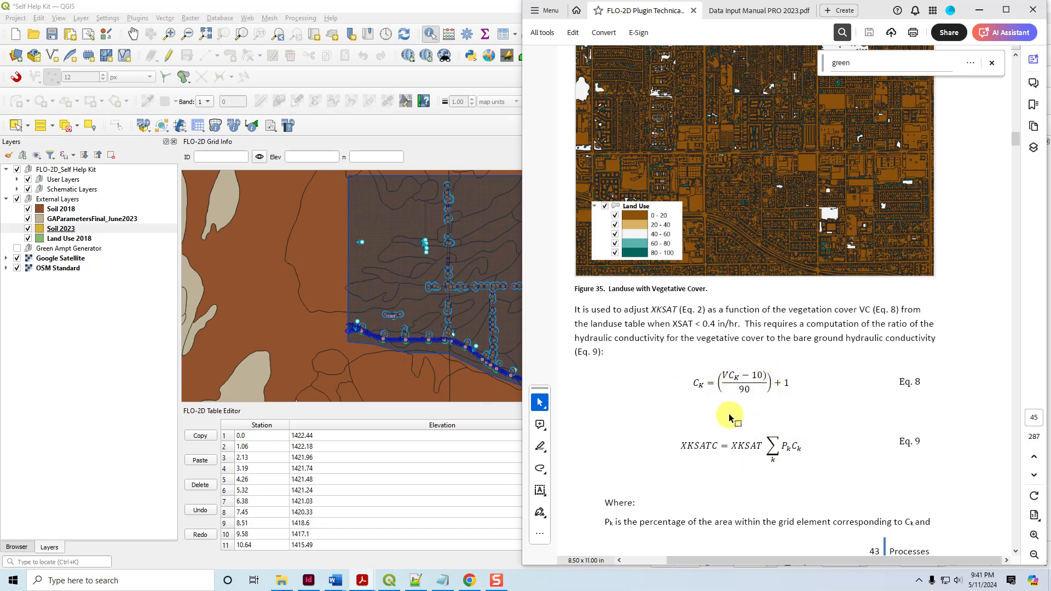
scroll(729, 416, down, 2)
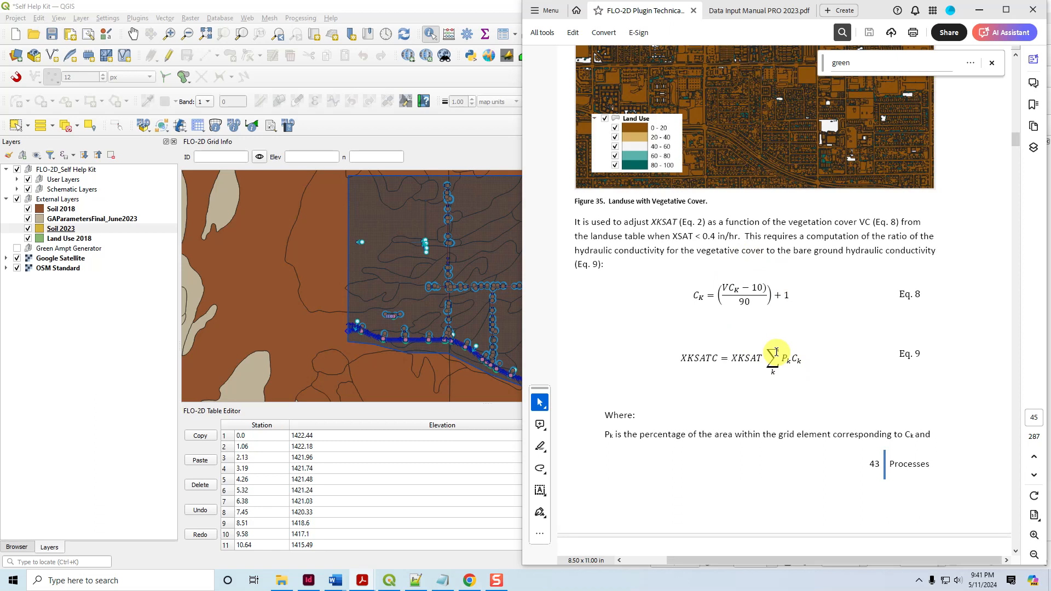
scroll(776, 352, down, 5)
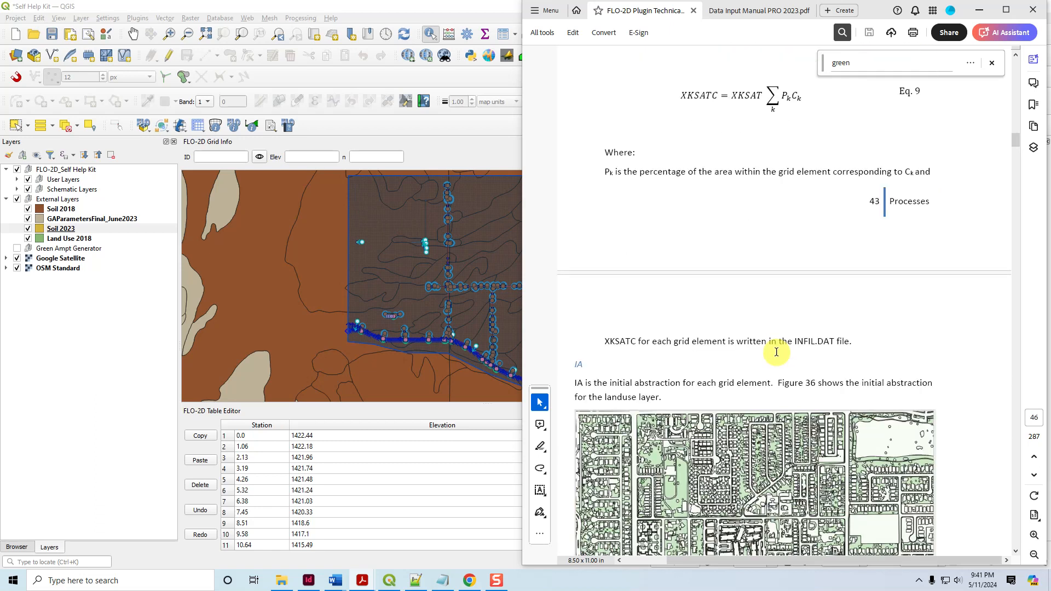
scroll(731, 291, down, 2)
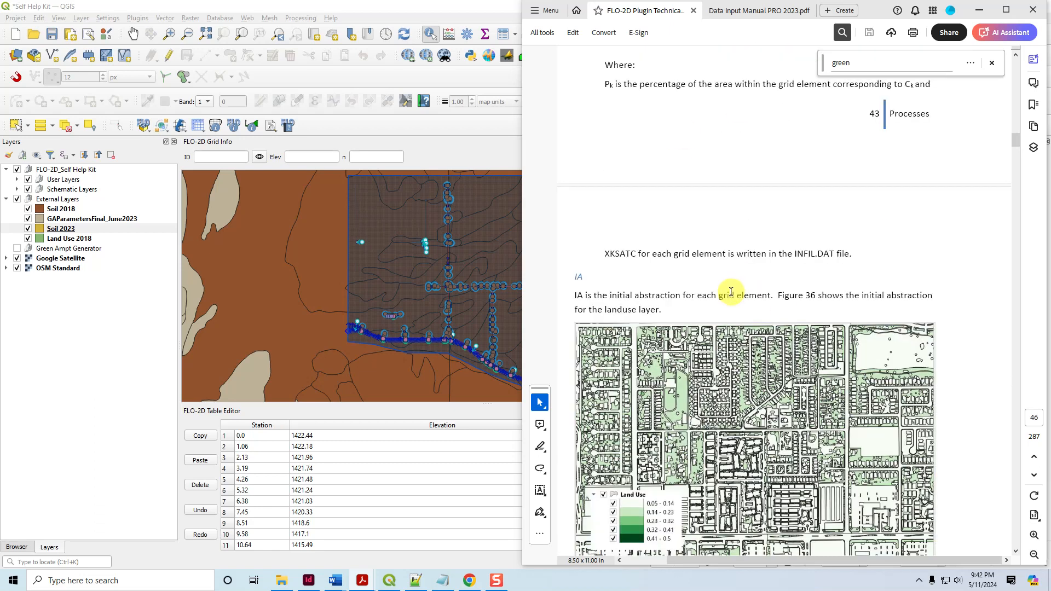
scroll(731, 291, down, 2)
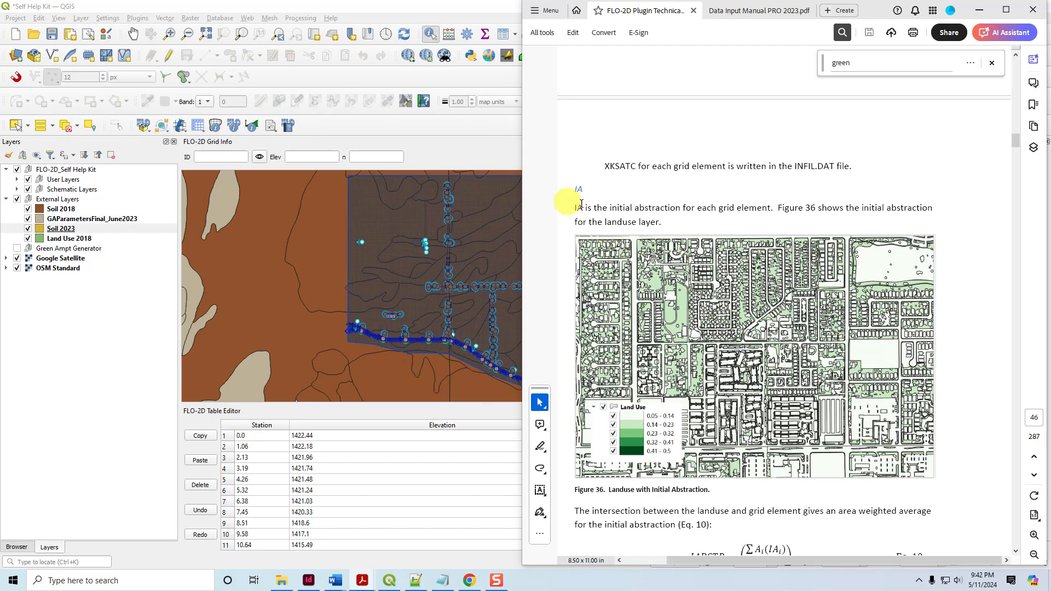
scroll(626, 263, down, 2)
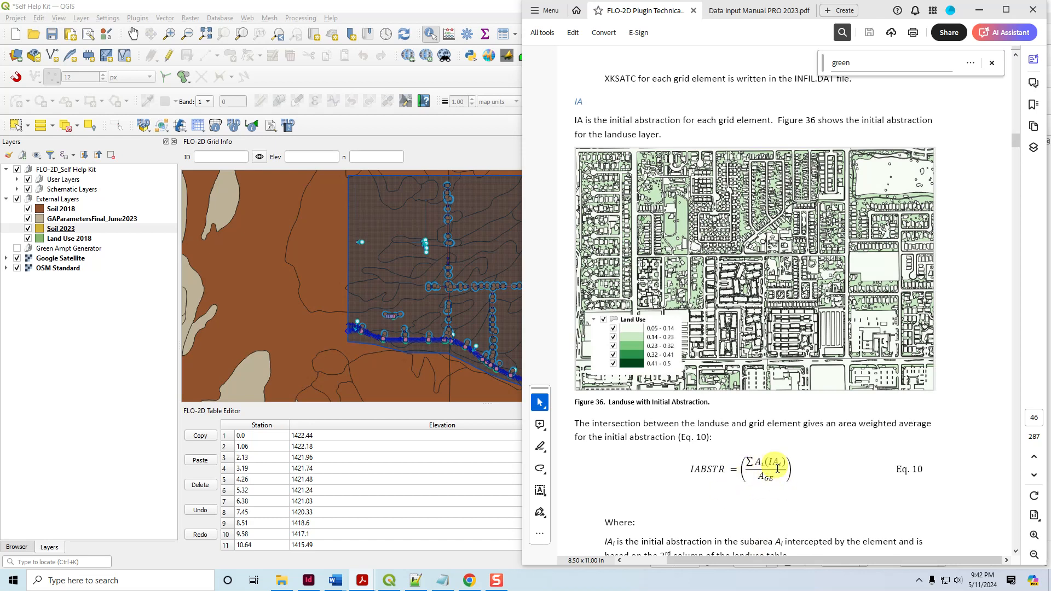
scroll(686, 464, down, 5)
scroll(686, 465, down, 7)
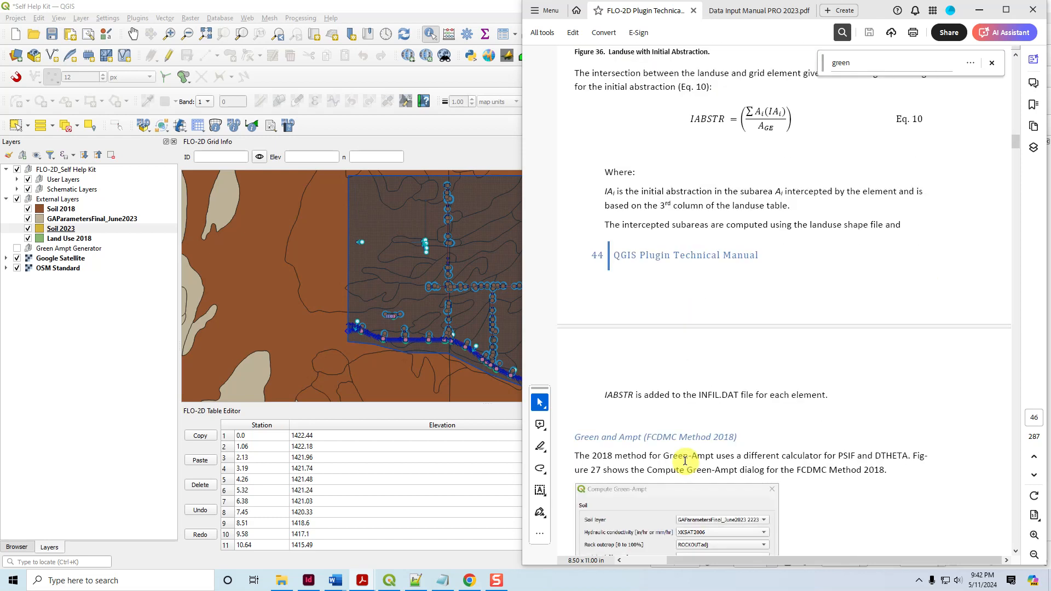
scroll(843, 273, down, 3)
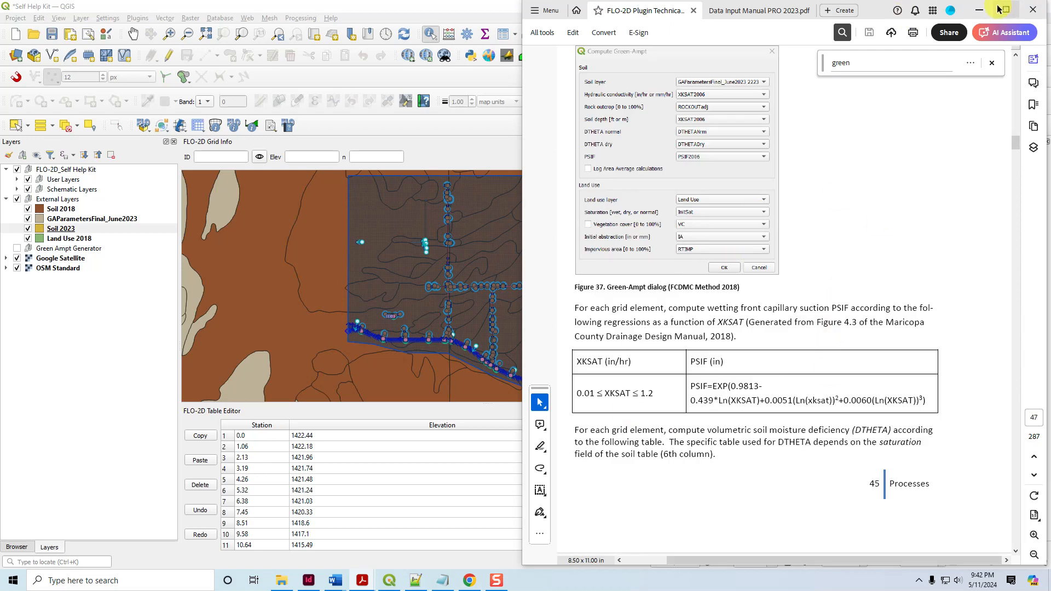
click(980, 10)
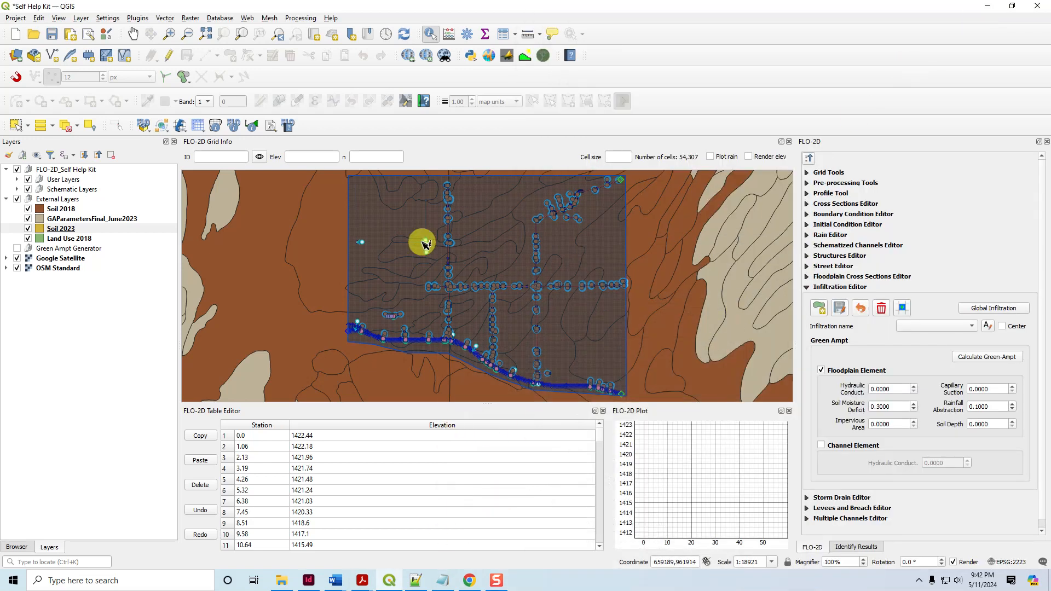
Export only the Infiltration component as DAT files to the GreenAmpt2023 folder.
click(184, 128)
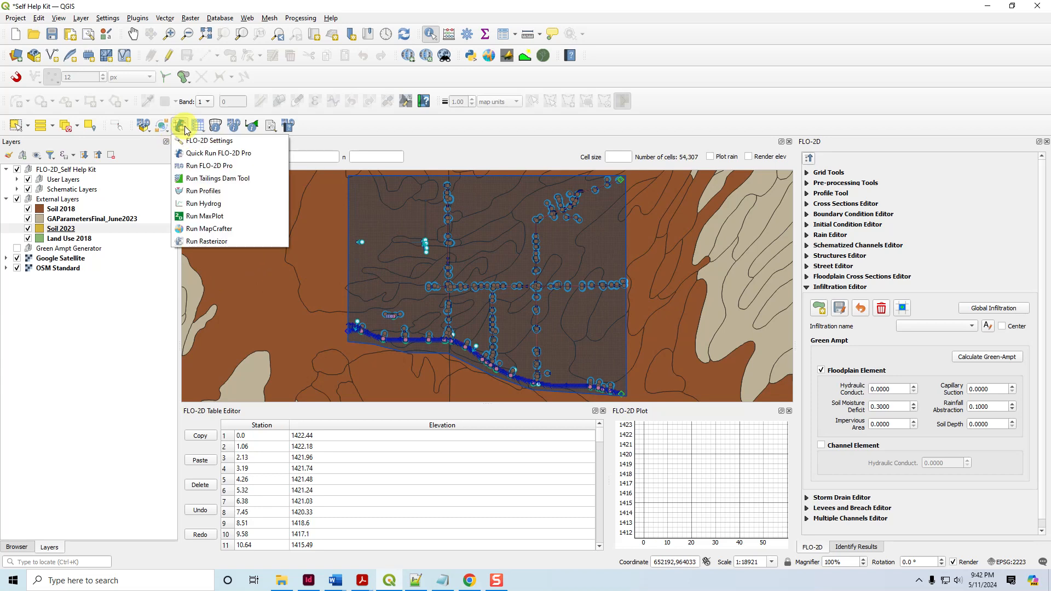
click(160, 125)
click(160, 125)
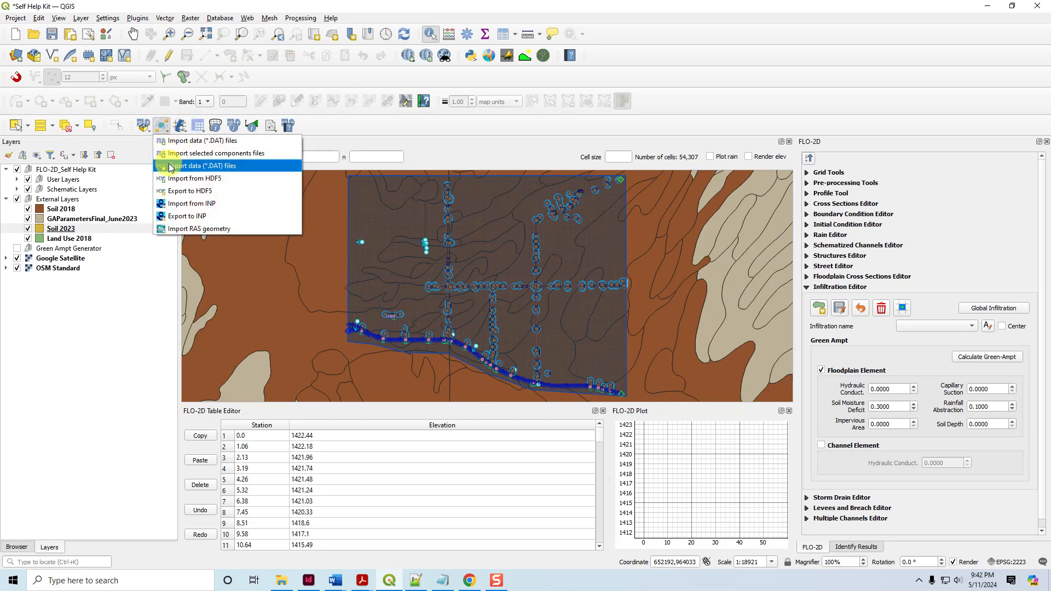
click(170, 165)
click(218, 44)
double_click(220, 103)
click(424, 231)
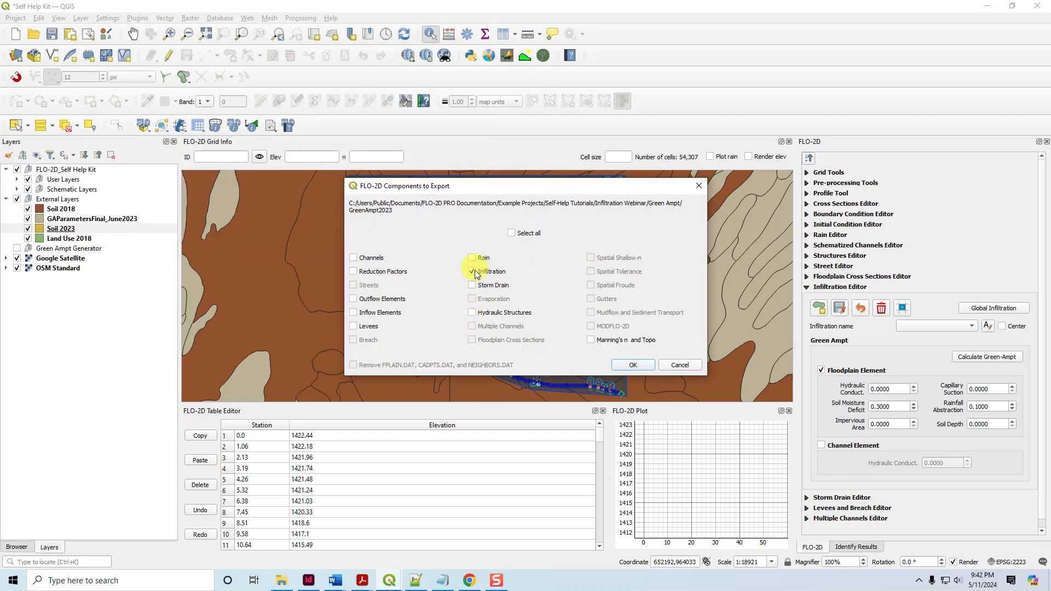
click(633, 365)
click(635, 331)
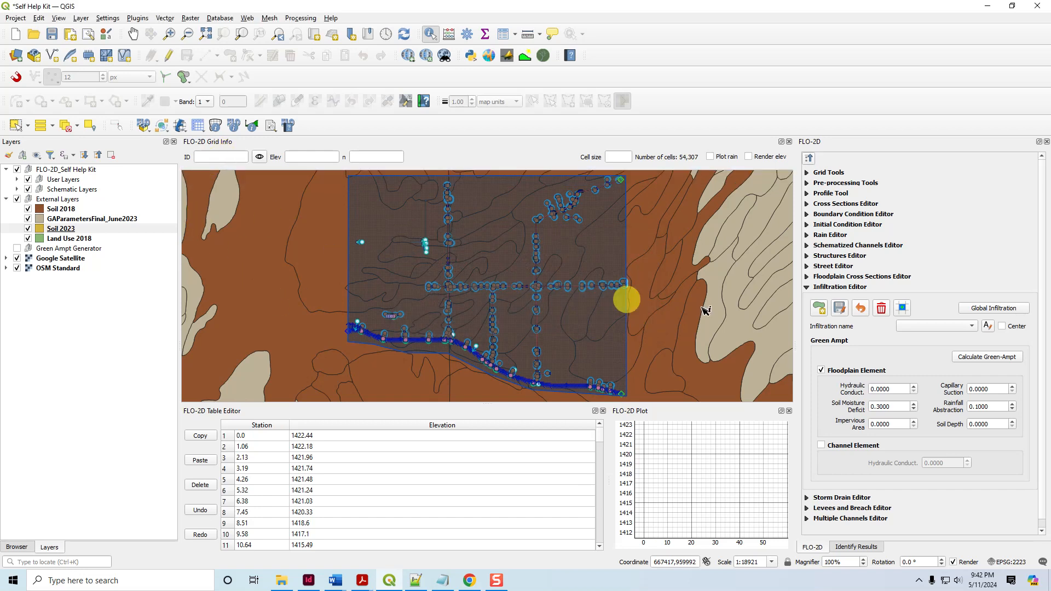
Select SSURGO data for soil and OSM data for land use in the Green-Ampt calculator, and close it without calculating.
click(987, 357)
click(507, 152)
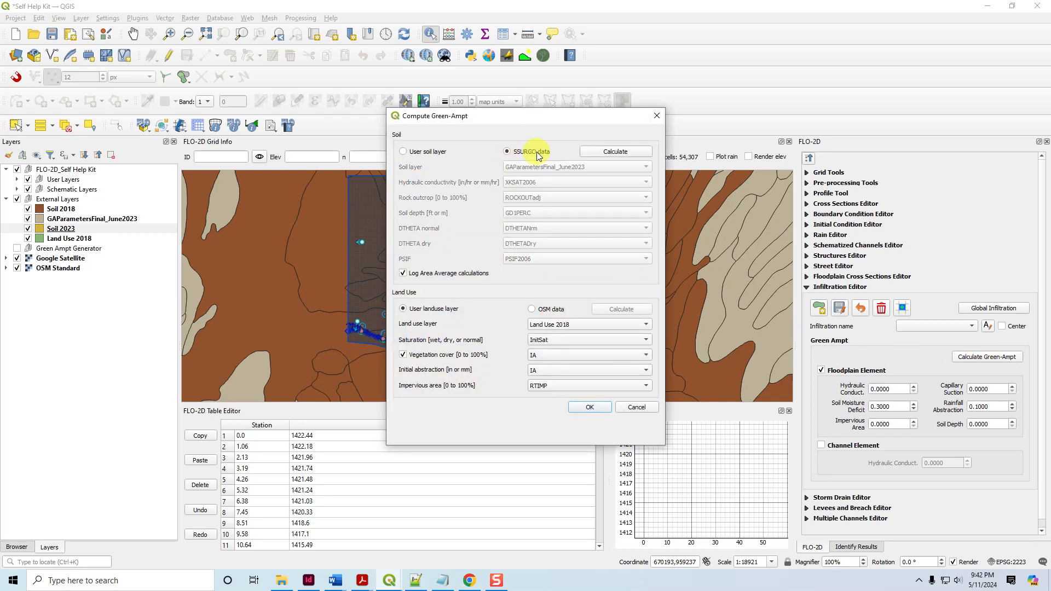
click(531, 310)
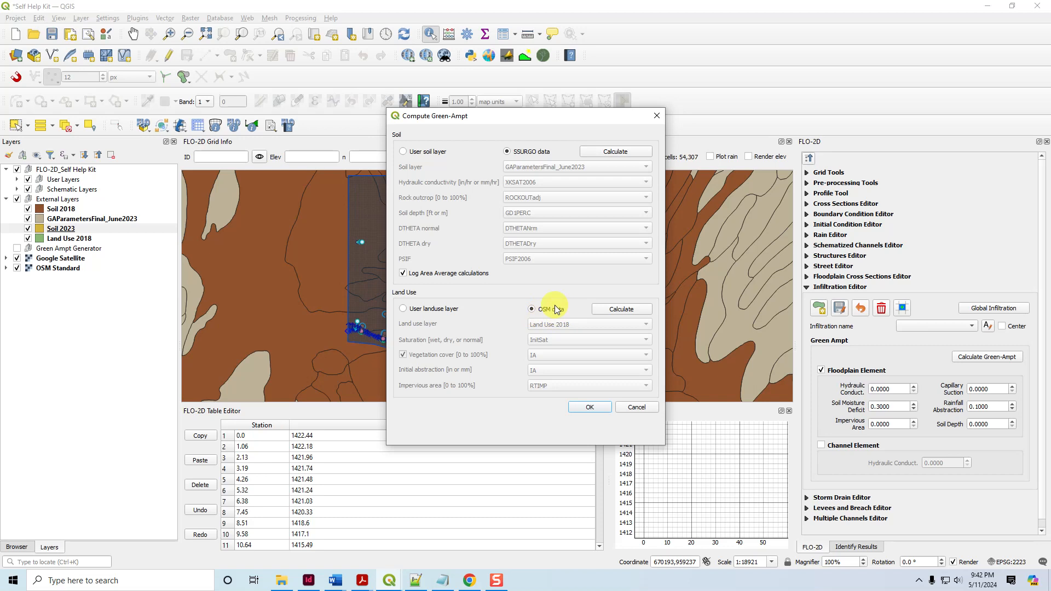
click(403, 309)
click(532, 309)
click(618, 409)
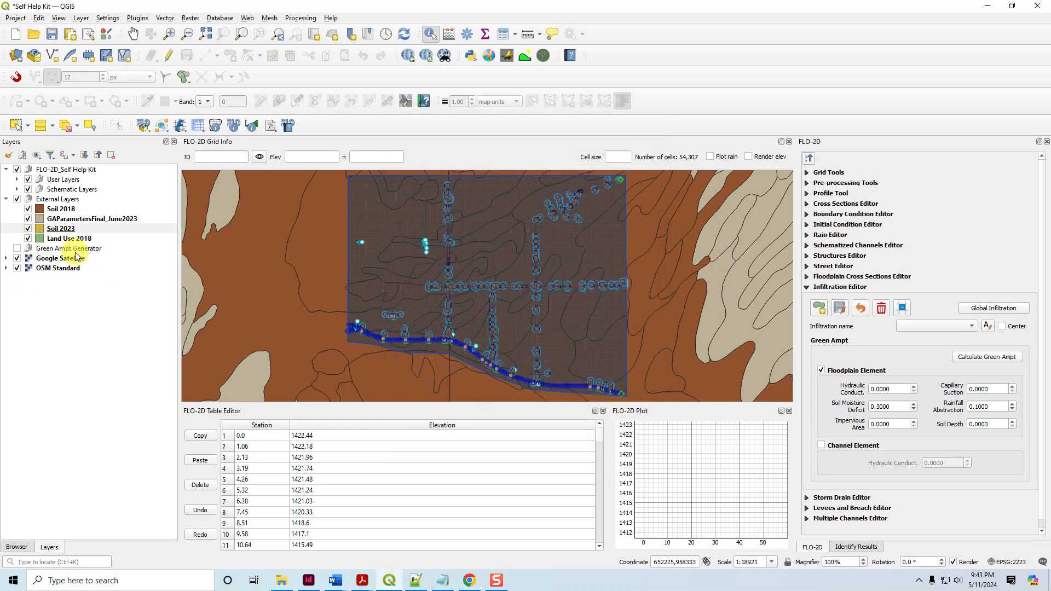
Select the Green Ampt Generator layer group and turn on its visibility.
click(71, 249)
click(17, 248)
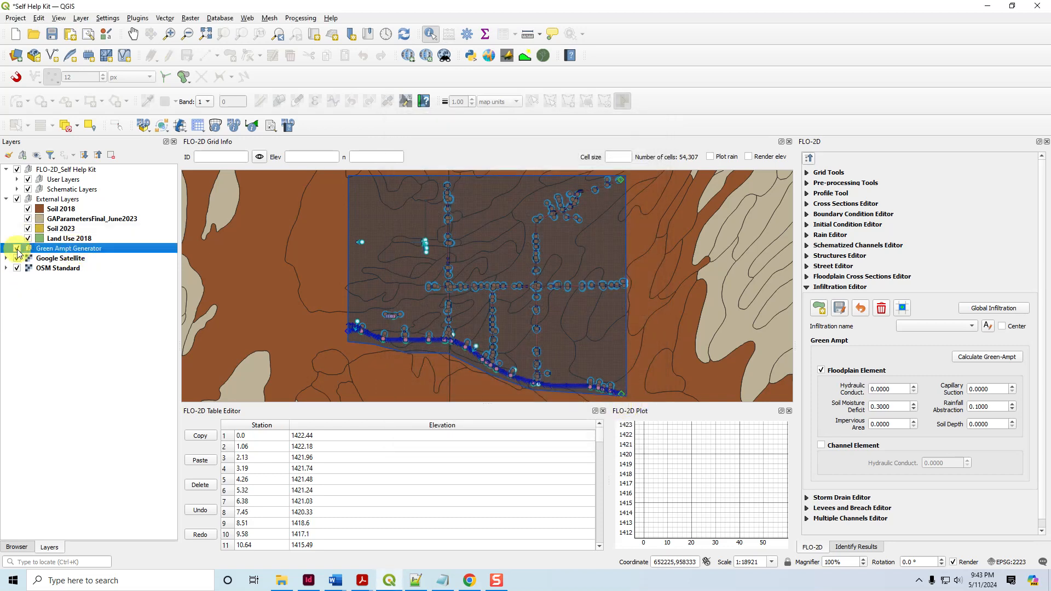
Hide the External Layers group, then choose SSURGO soil and OSM land use data for Green-Ampt and calculate the soil layer, saving intermediate layers as temporary.
click(18, 199)
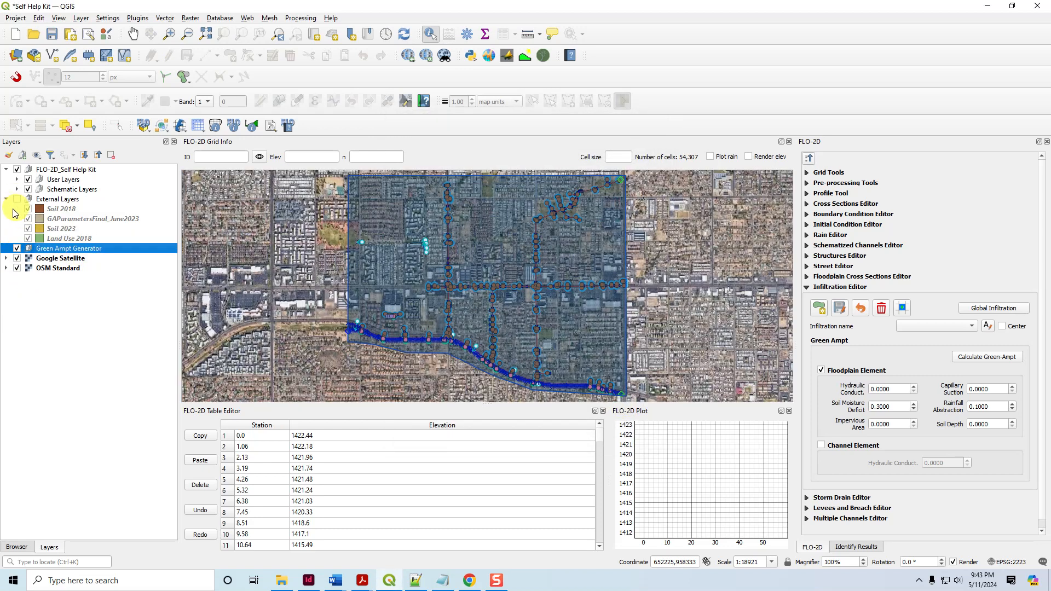
click(6, 199)
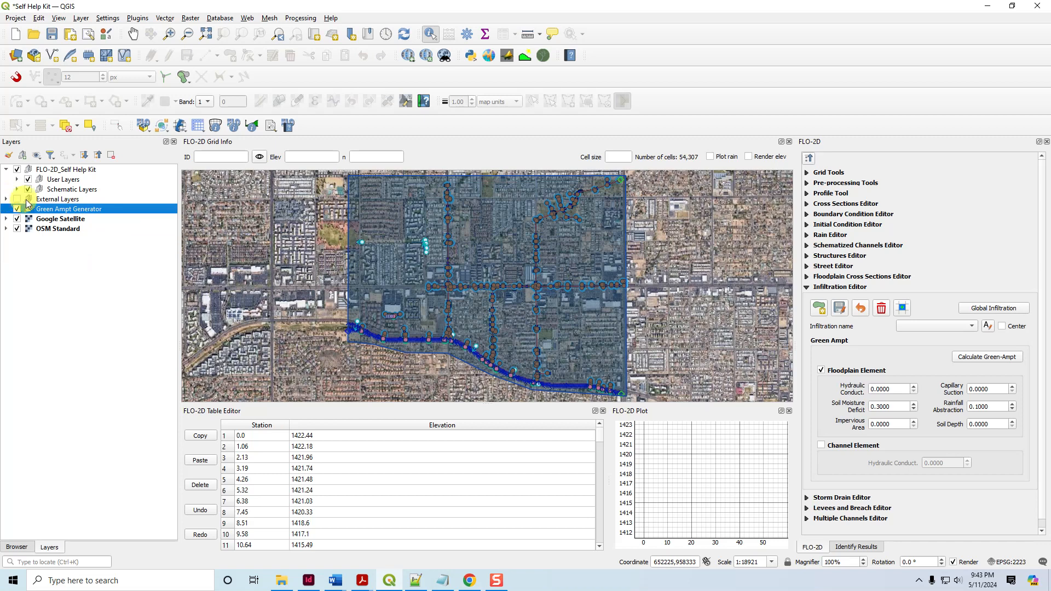
click(987, 359)
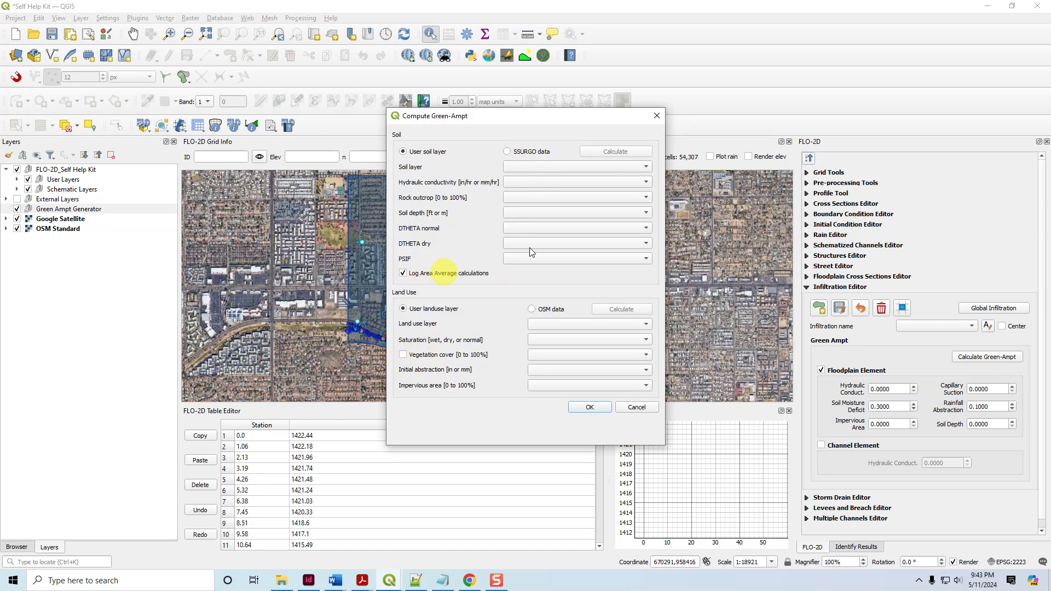
click(514, 152)
click(532, 309)
click(615, 152)
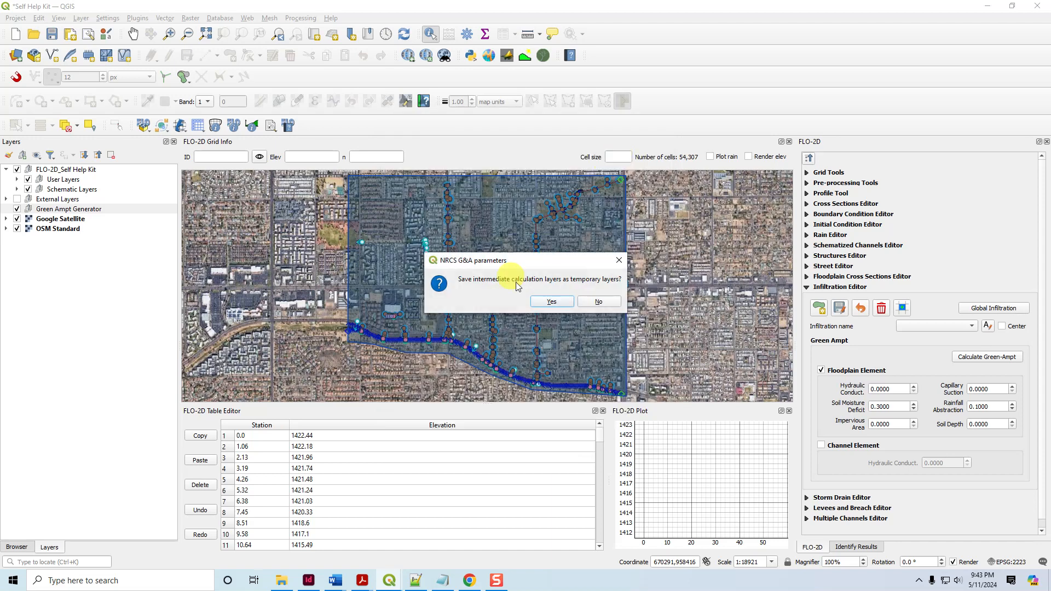
click(556, 305)
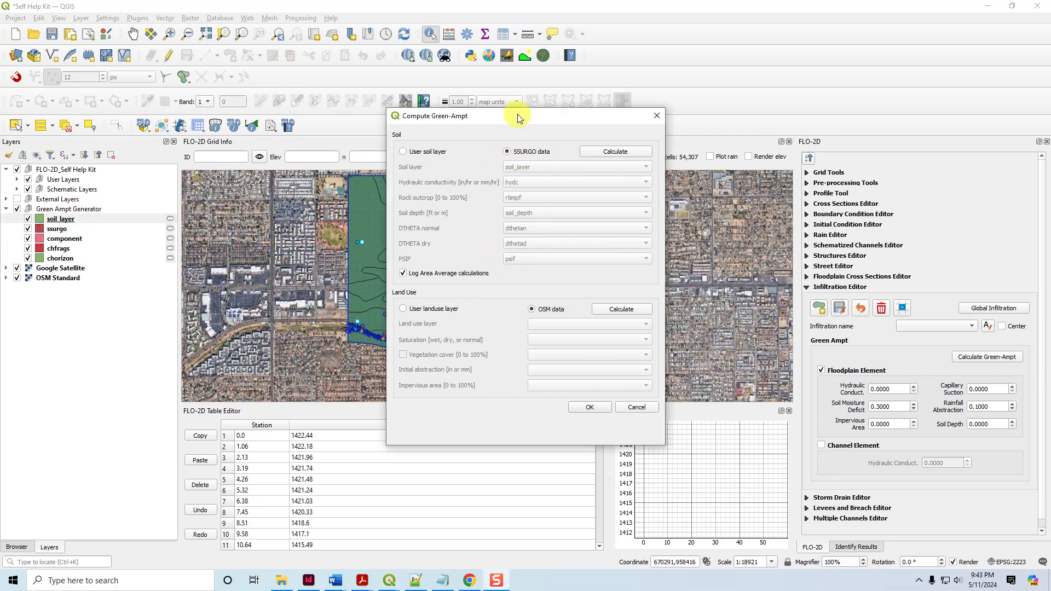
Calculate the OSM land use layer with intermediate layers saved as temporary, and run the Green-Ampt parameter calculation.
mouse_move(518, 114)
mouse_down()
mouse_move(438, 207)
mouse_move(525, 93)
mouse_move(510, 128)
mouse_up()
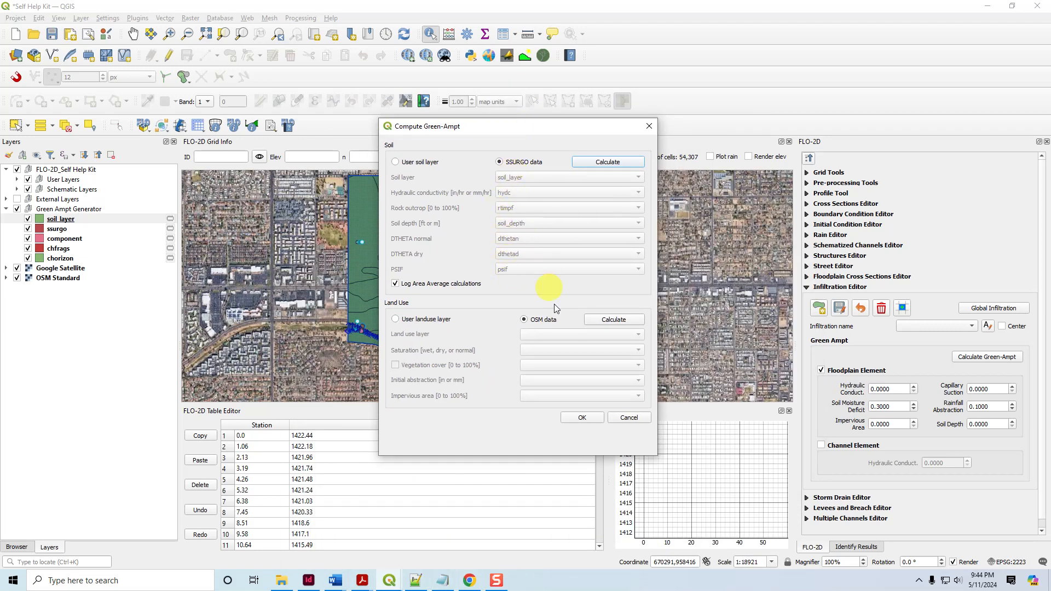
click(606, 325)
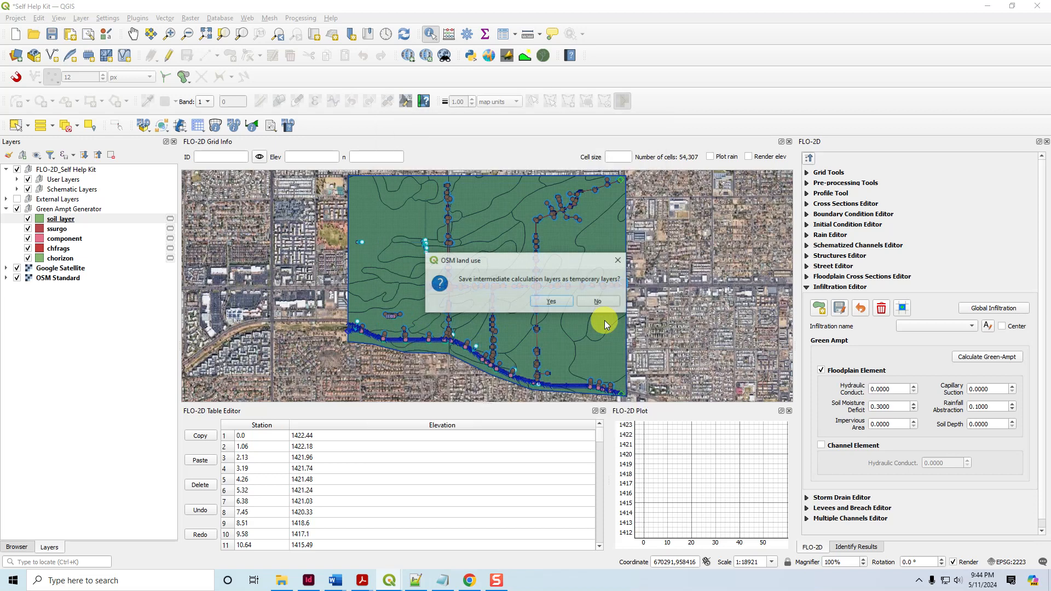
click(552, 302)
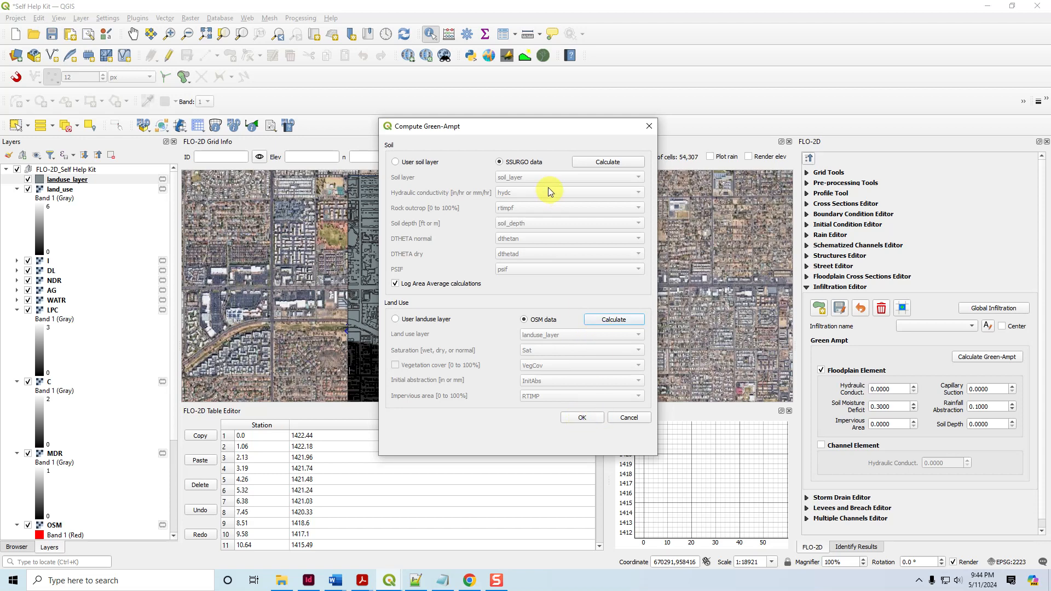
click(576, 418)
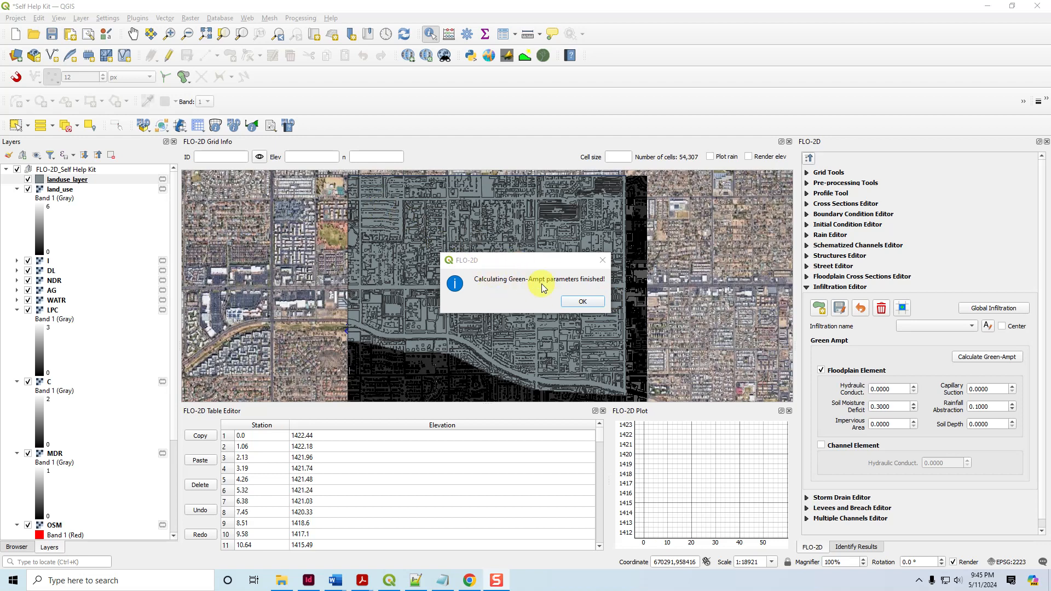
click(570, 305)
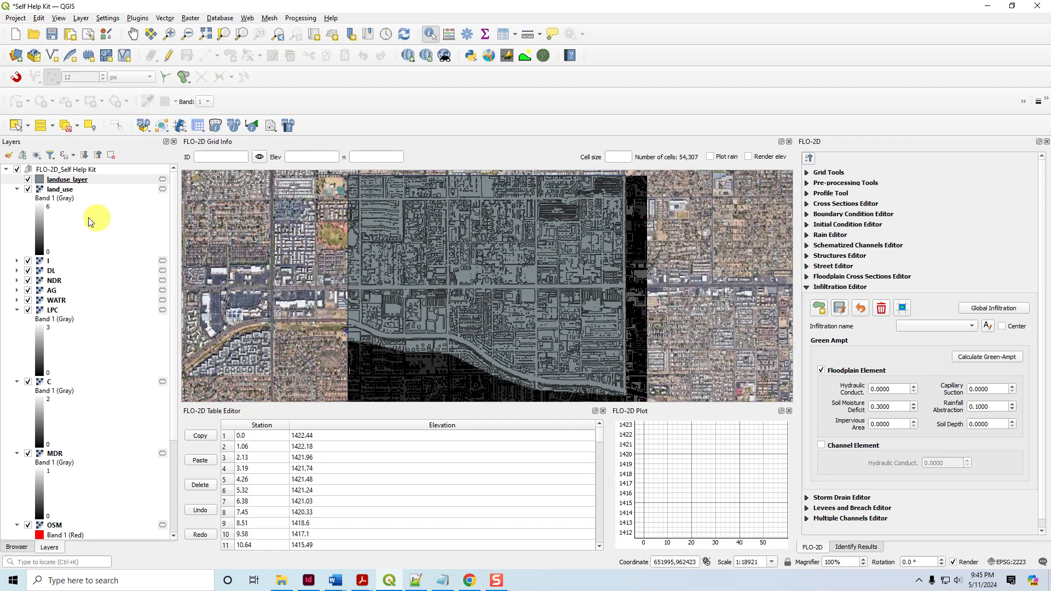
Collapse the layer tree and move the layers from landuse_layer through OSM into the Green Ampt Generator group.
click(98, 155)
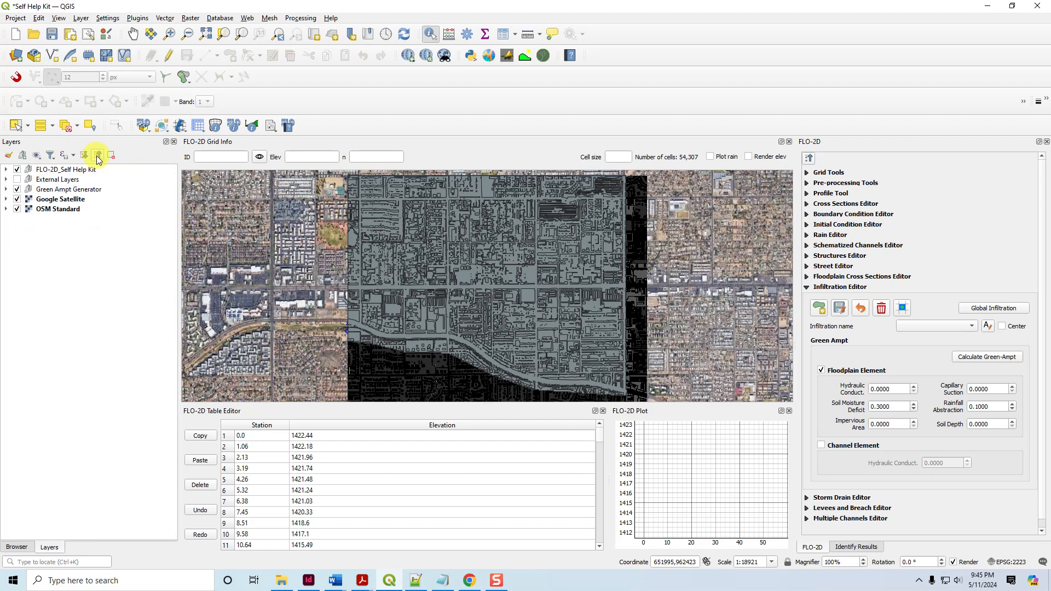
click(6, 169)
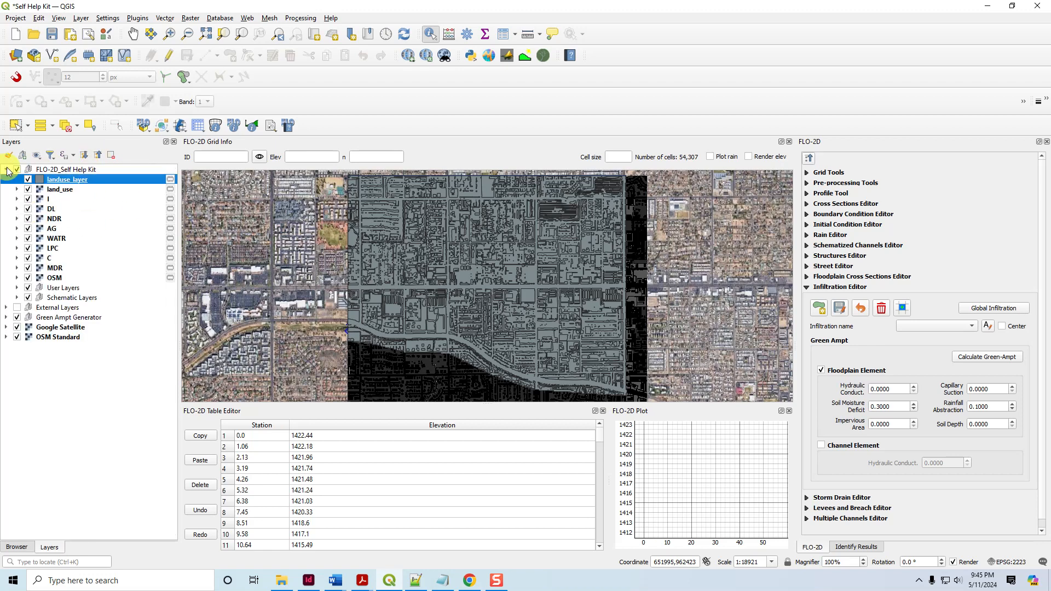
shift+click(59, 280)
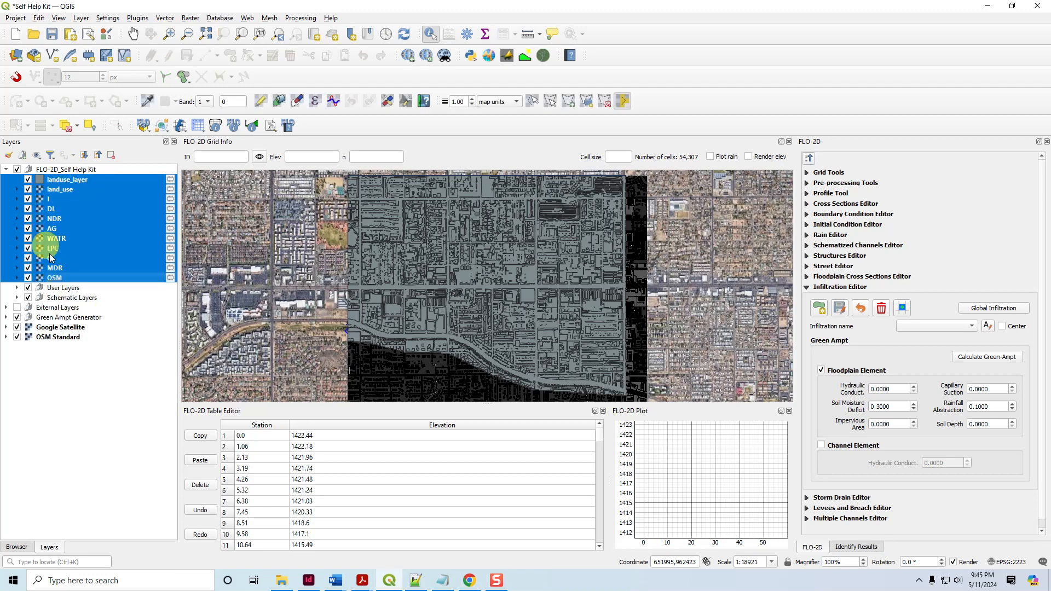
drag(61, 282, 110, 326)
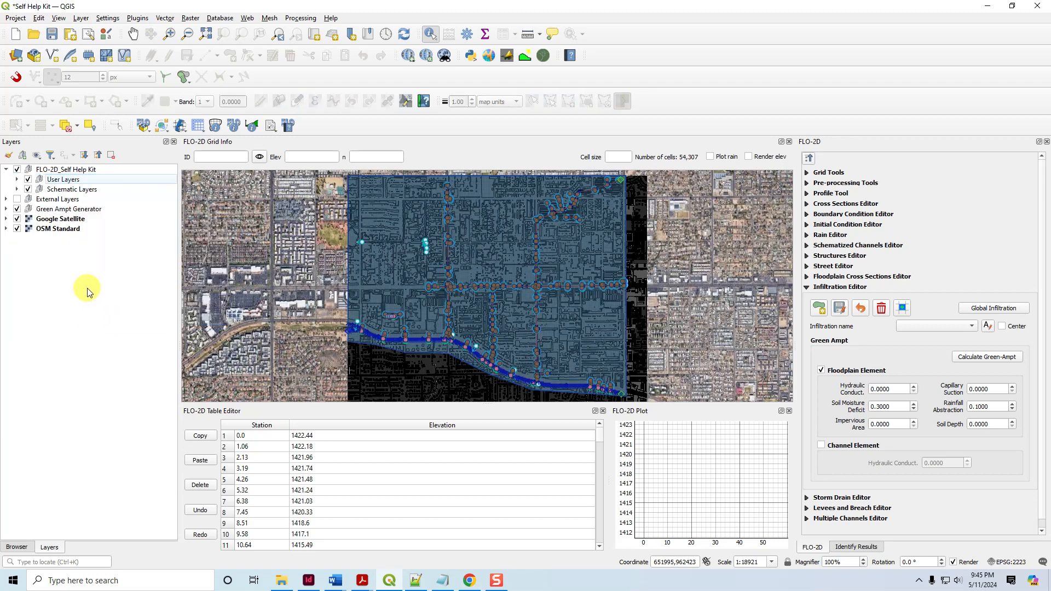
Expand the Green Ampt Generator group and review its intermediate land use rasters, SSURGO layers, soil_layer and landuse_layer.
click(5, 209)
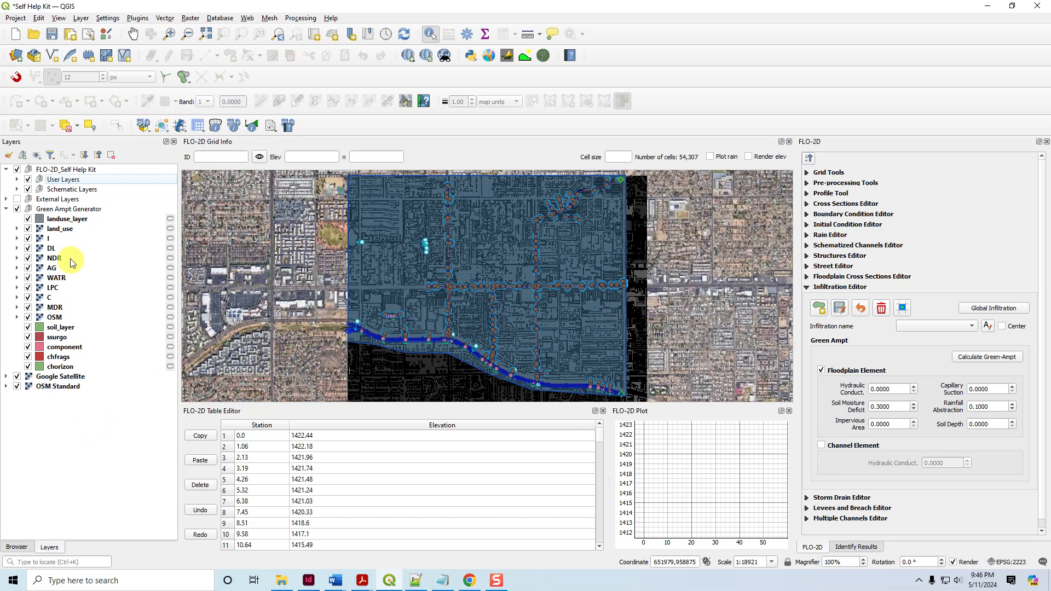
click(64, 230)
shift+click(54, 318)
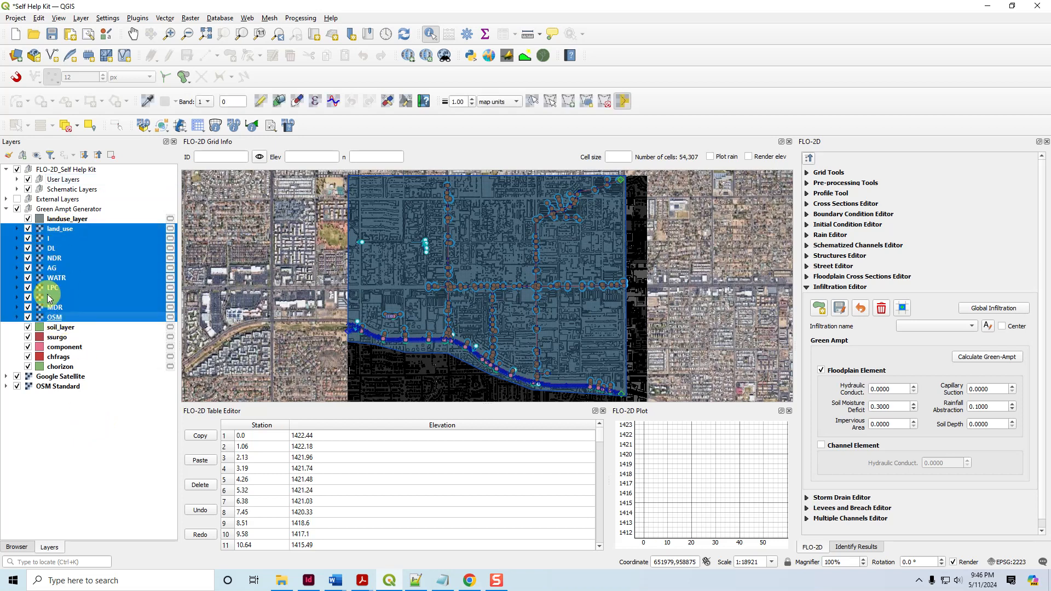
click(55, 338)
shift+click(58, 366)
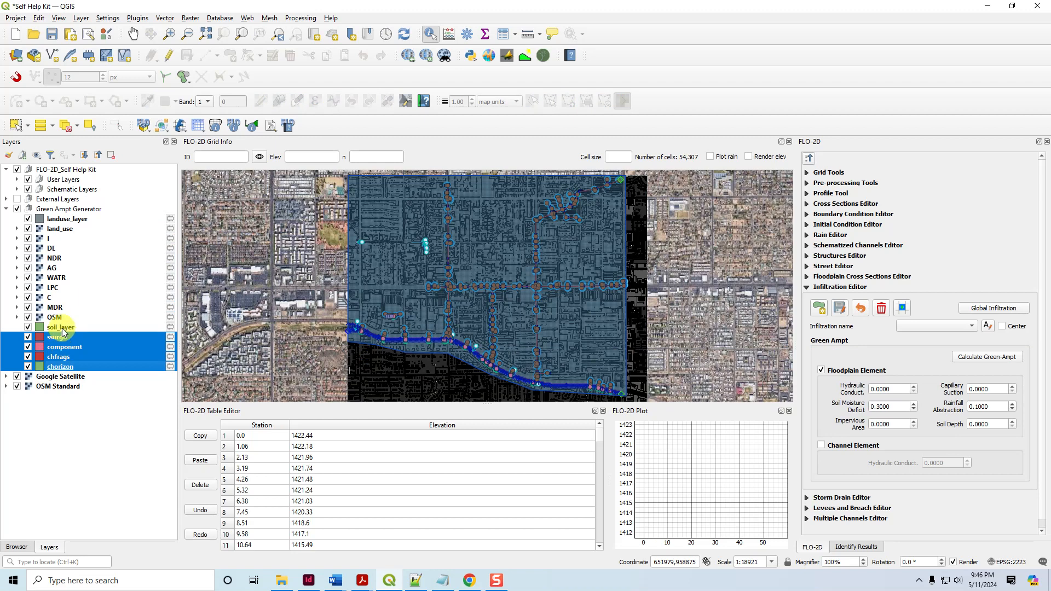
click(59, 326)
click(61, 218)
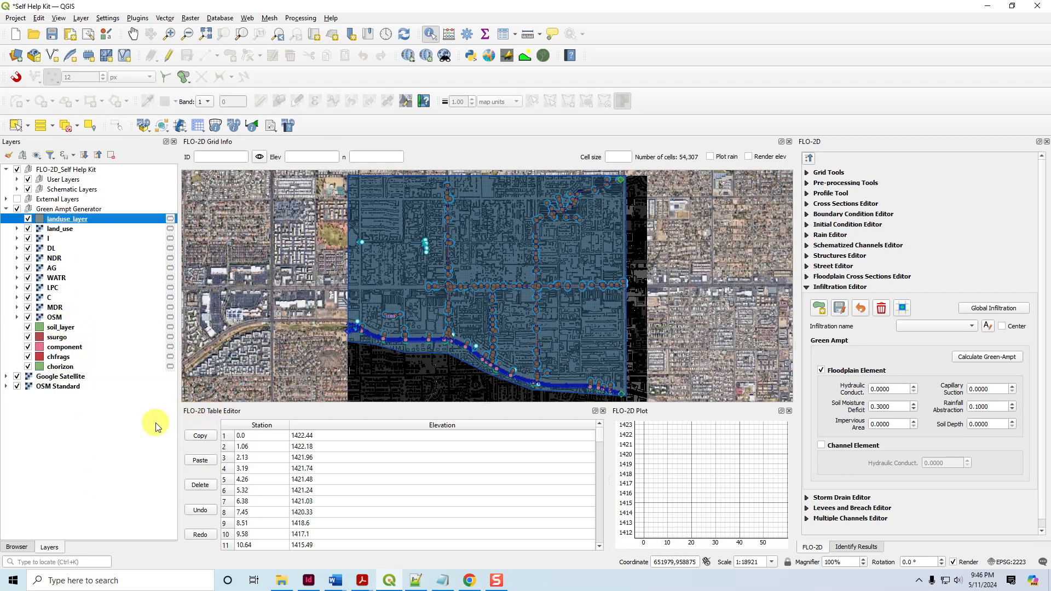
Export only the Infiltration component as DAT files to the GreenAmptGenerator folder.
click(162, 127)
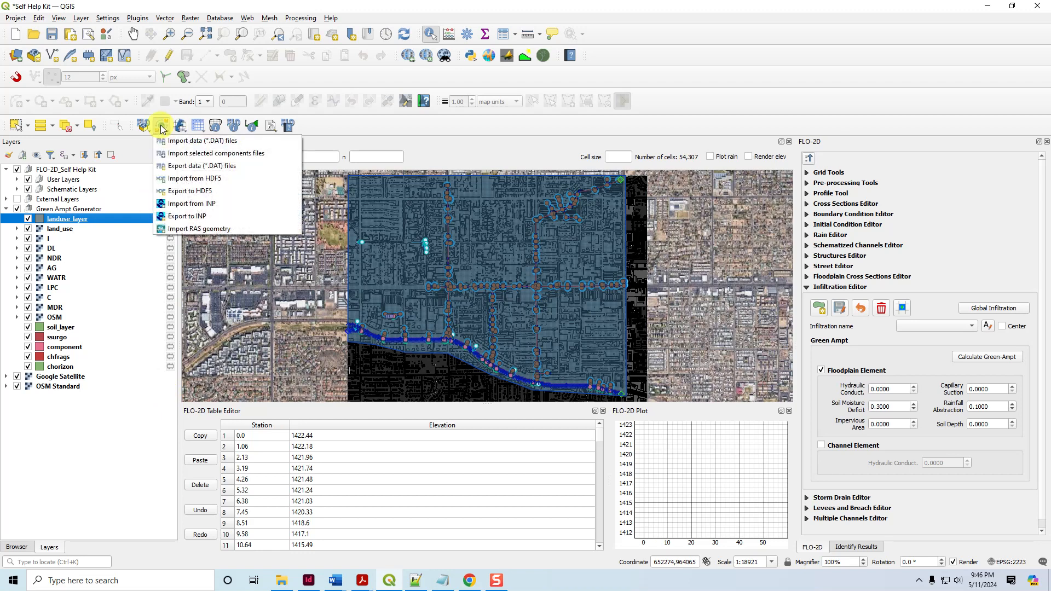
click(176, 167)
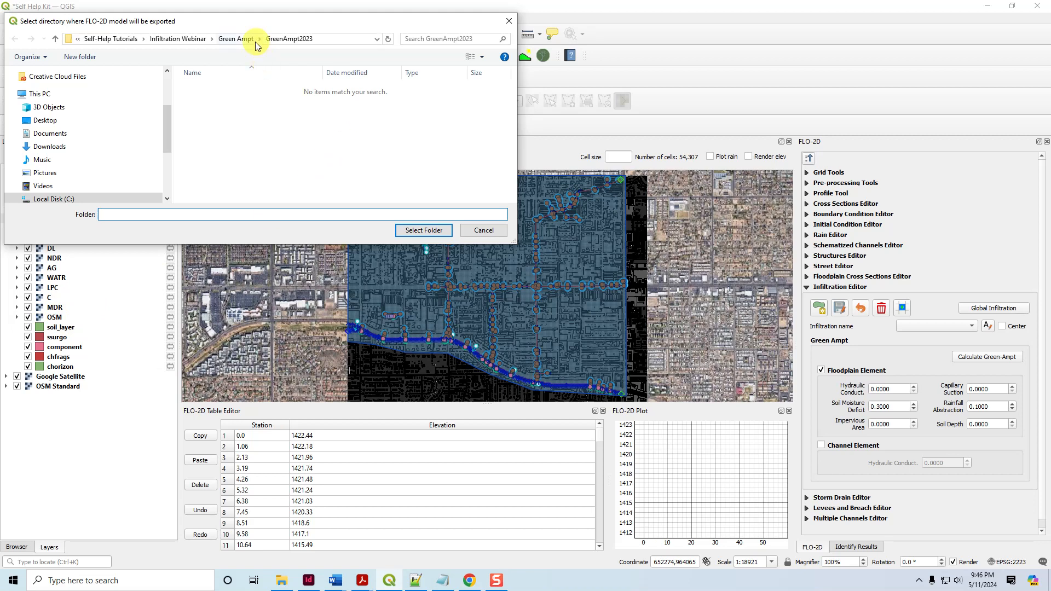
click(236, 39)
click(231, 113)
click(424, 230)
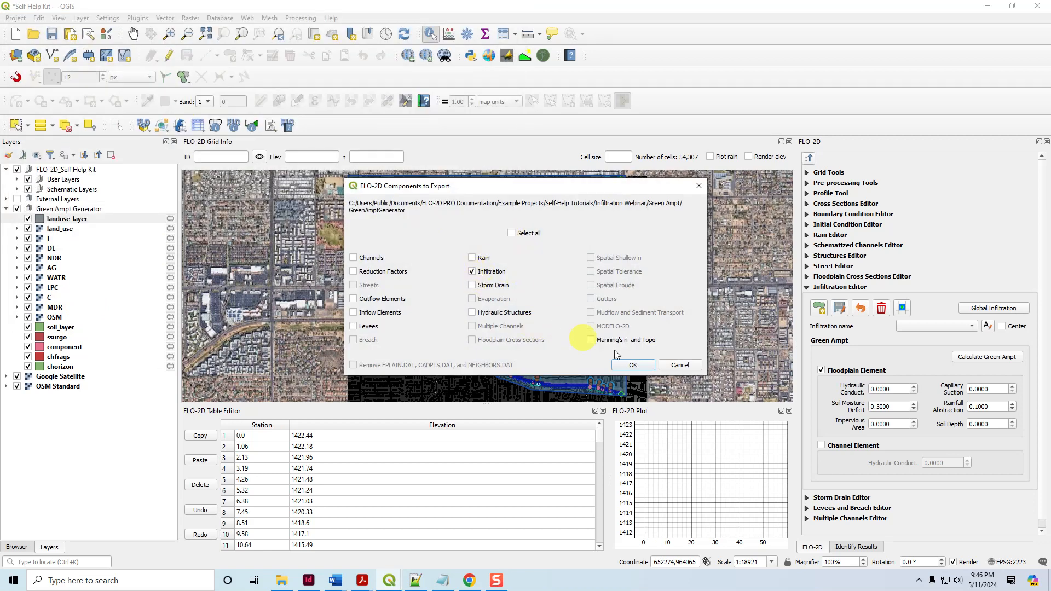
click(627, 363)
click(634, 330)
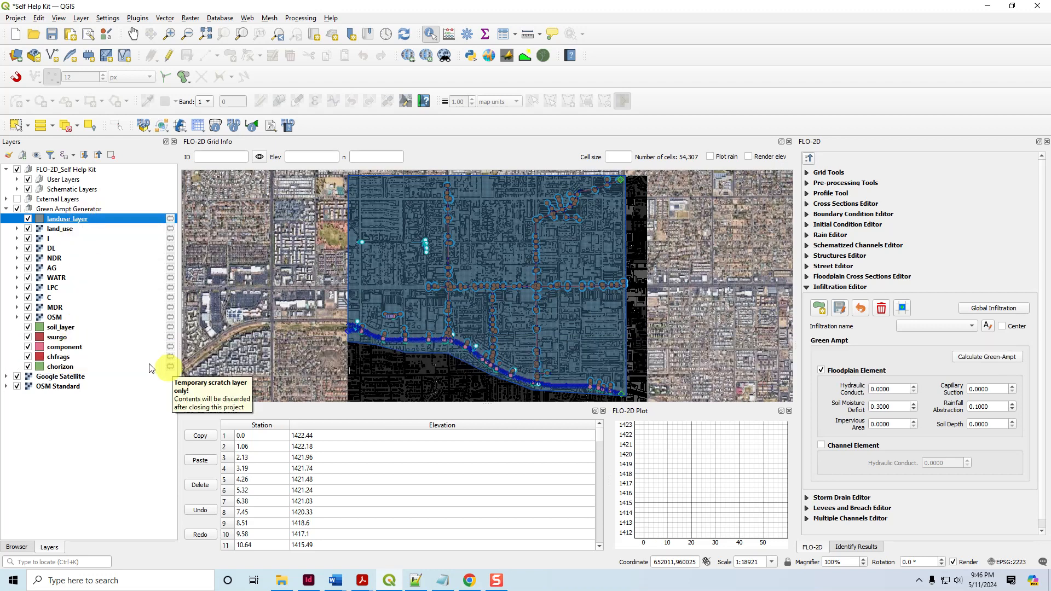
Examine the Green-Ampt parameter fields in the attribute table of soil_layer, and close the table.
click(68, 327)
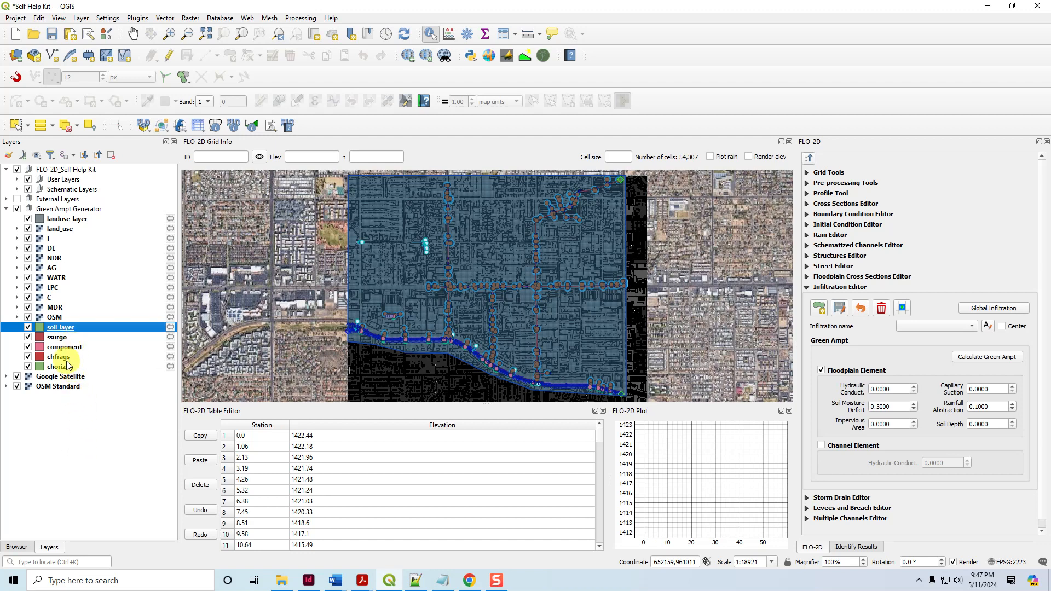
right_click(69, 331)
click(125, 191)
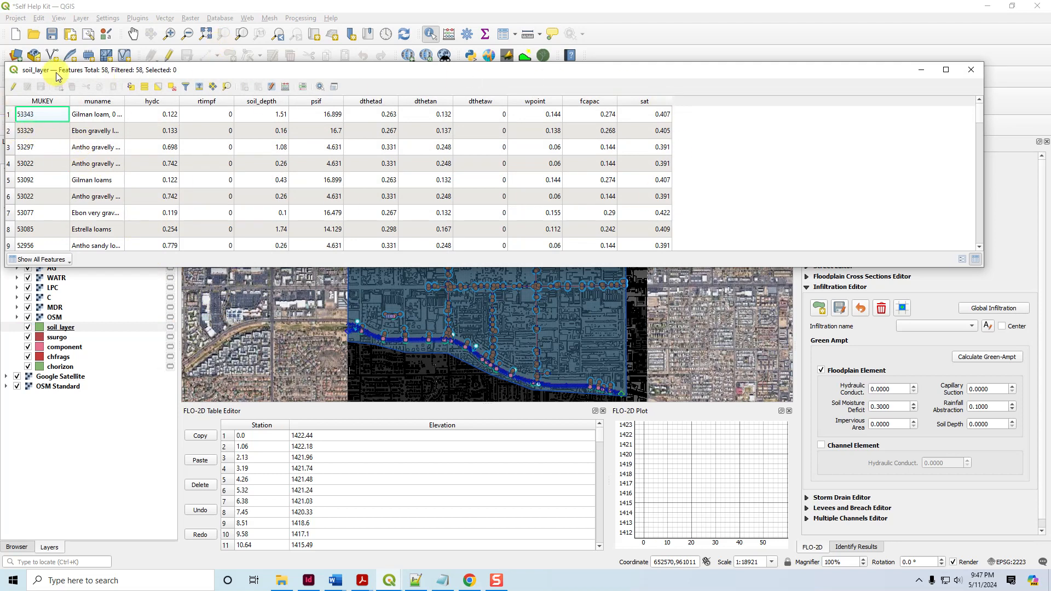
drag(57, 75, 128, 83)
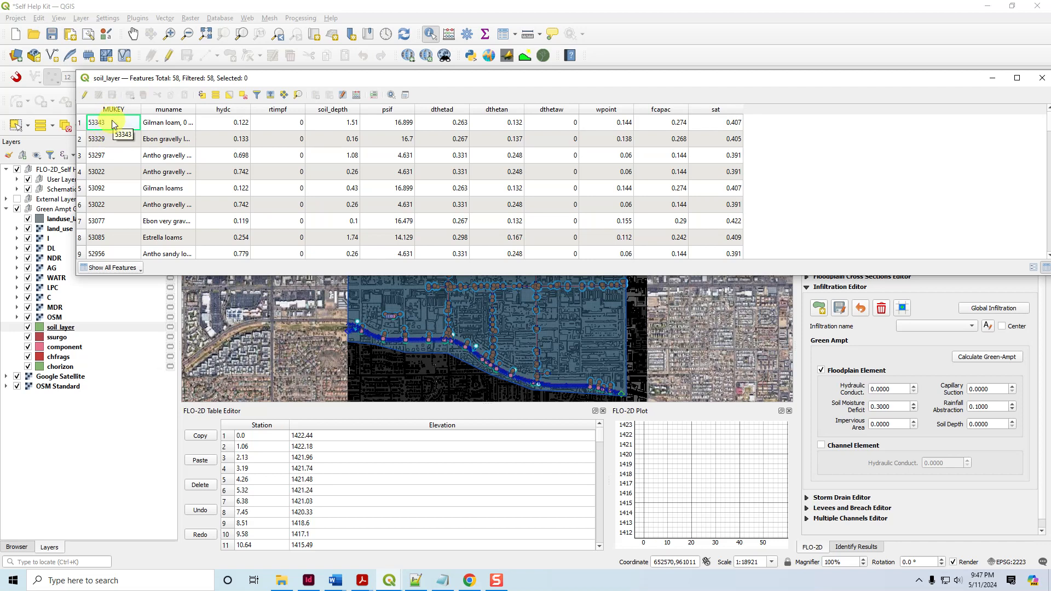
drag(656, 75, 575, 86)
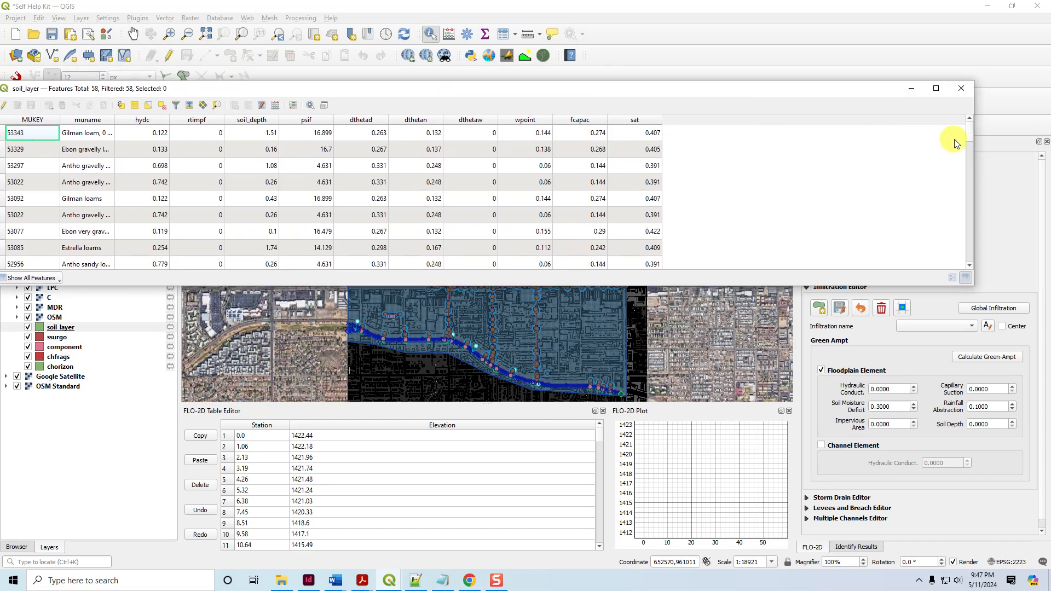
drag(974, 146, 677, 164)
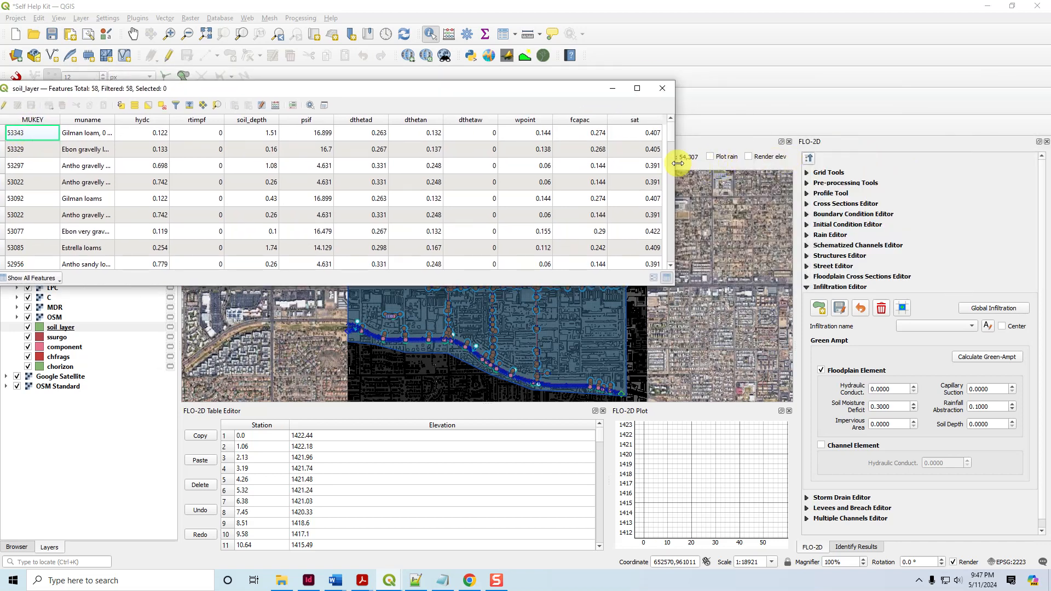
drag(494, 88, 629, 94)
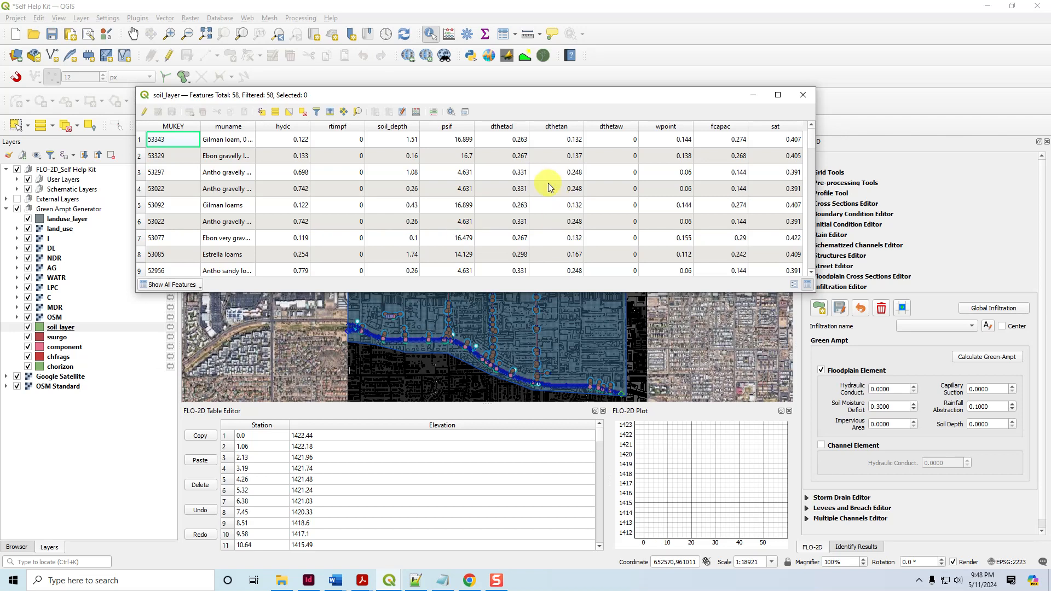
click(810, 97)
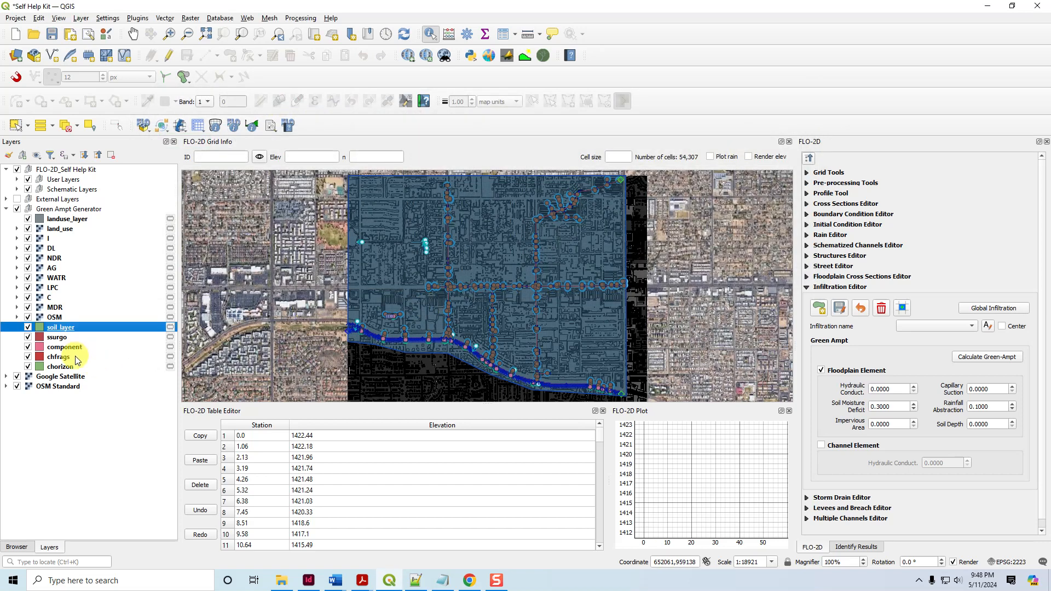
Show the External Layers group with only Land Use 2018 visible, and inspect its polygons up close on the map.
click(79, 221)
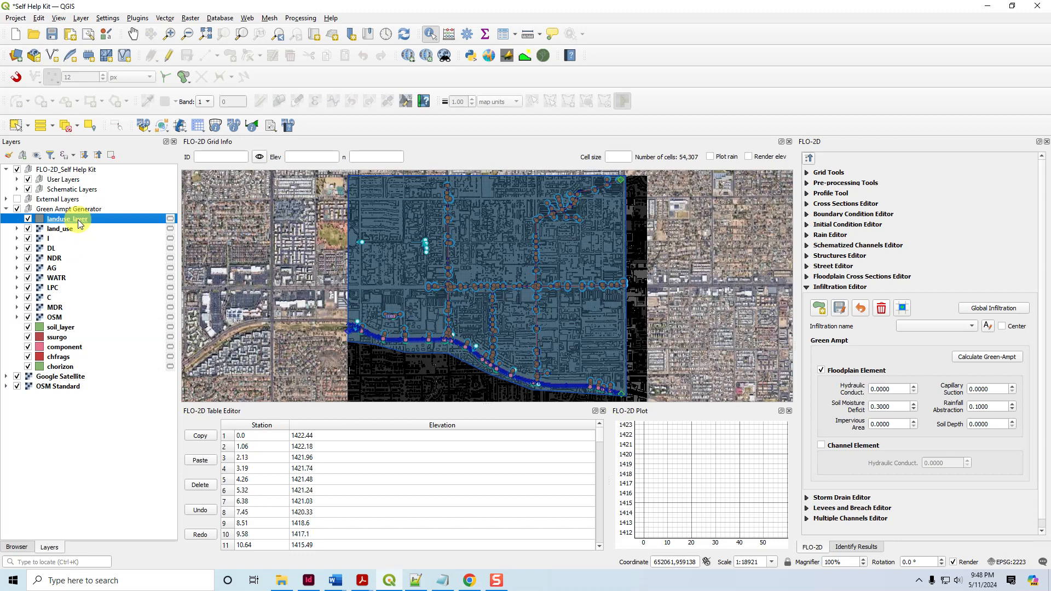
click(7, 200)
click(17, 200)
click(28, 209)
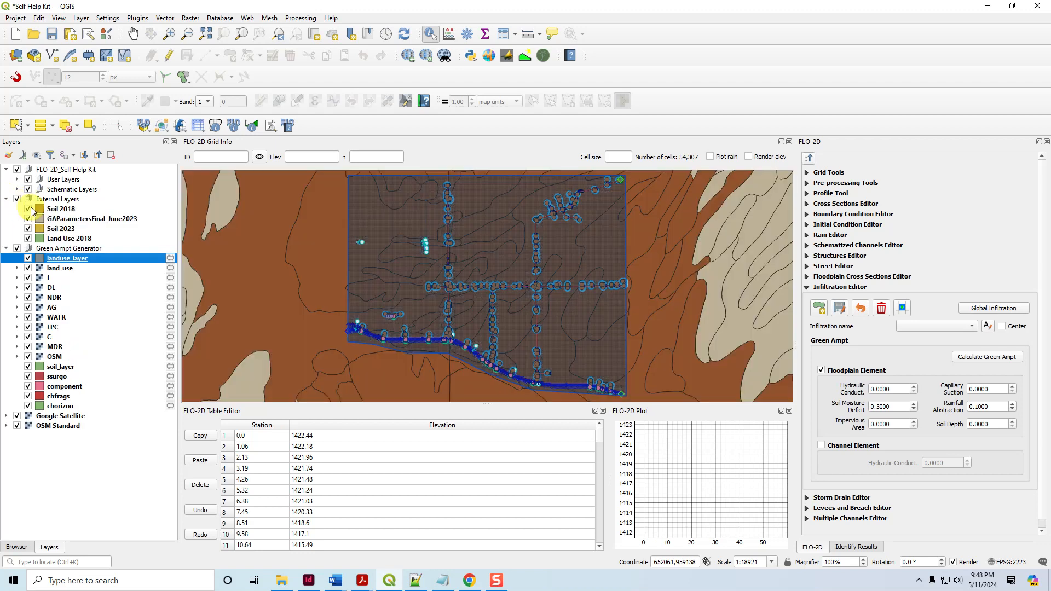
click(28, 218)
click(28, 228)
click(85, 240)
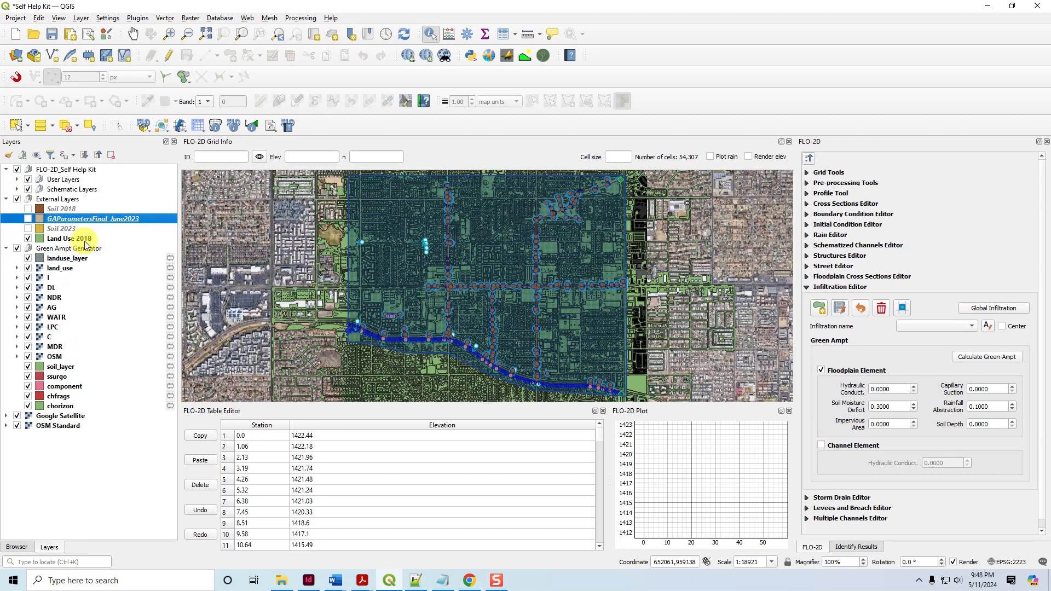
scroll(397, 254, up, 3)
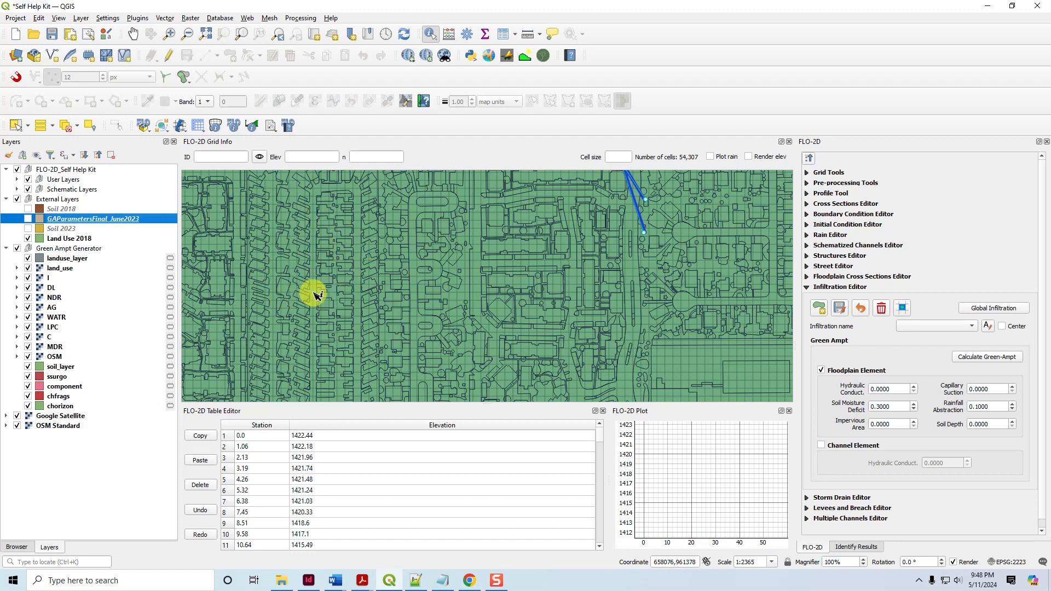
click(362, 281)
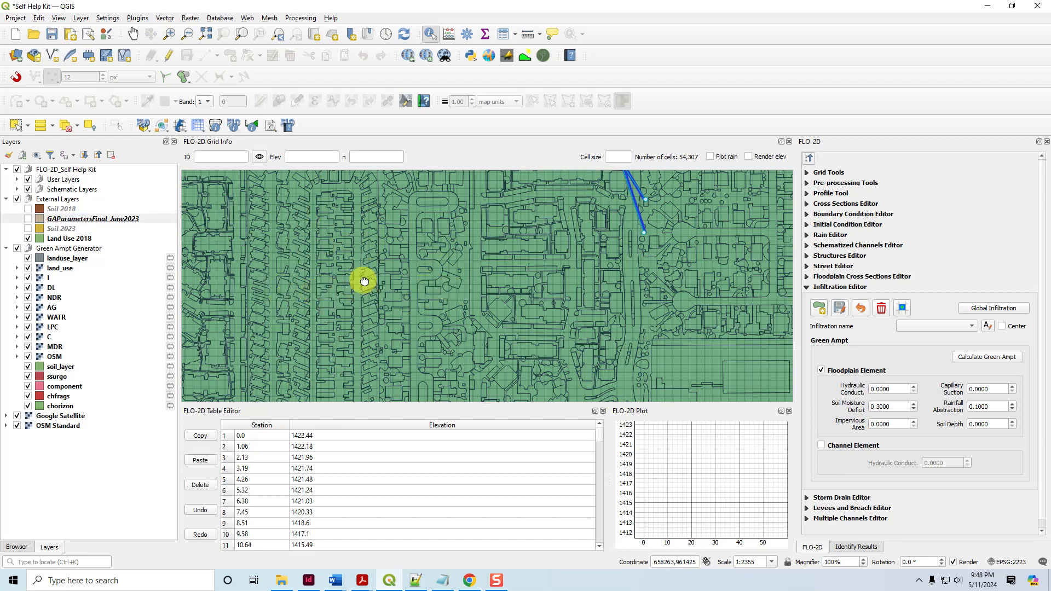
drag(362, 282, 473, 271)
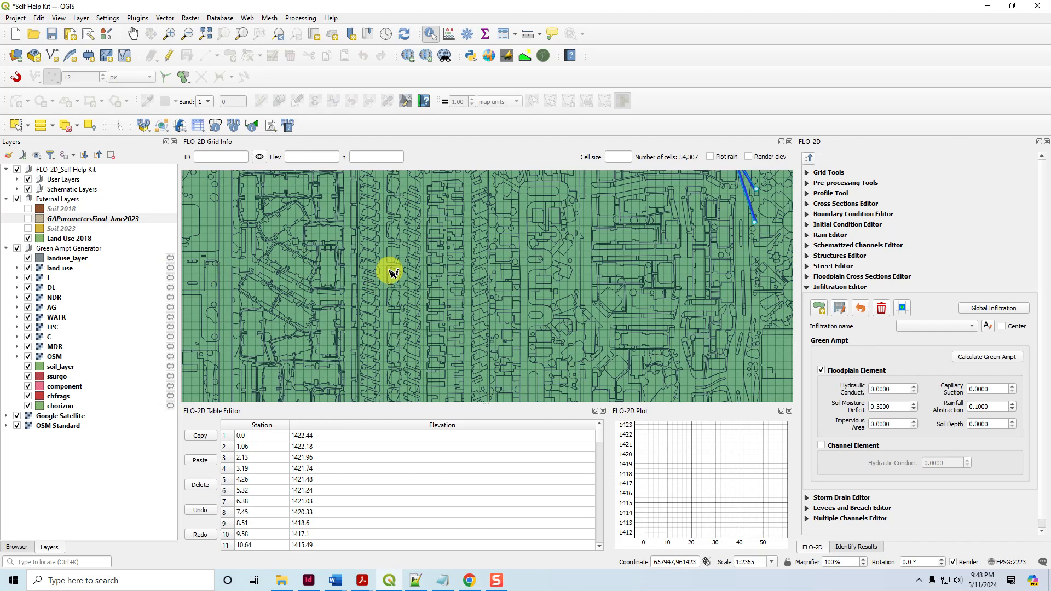
Hide Land Use 2018 and inspect the generated landuse_layer polygons against the OSM raster layer in the Green Ampt Generator group.
click(28, 239)
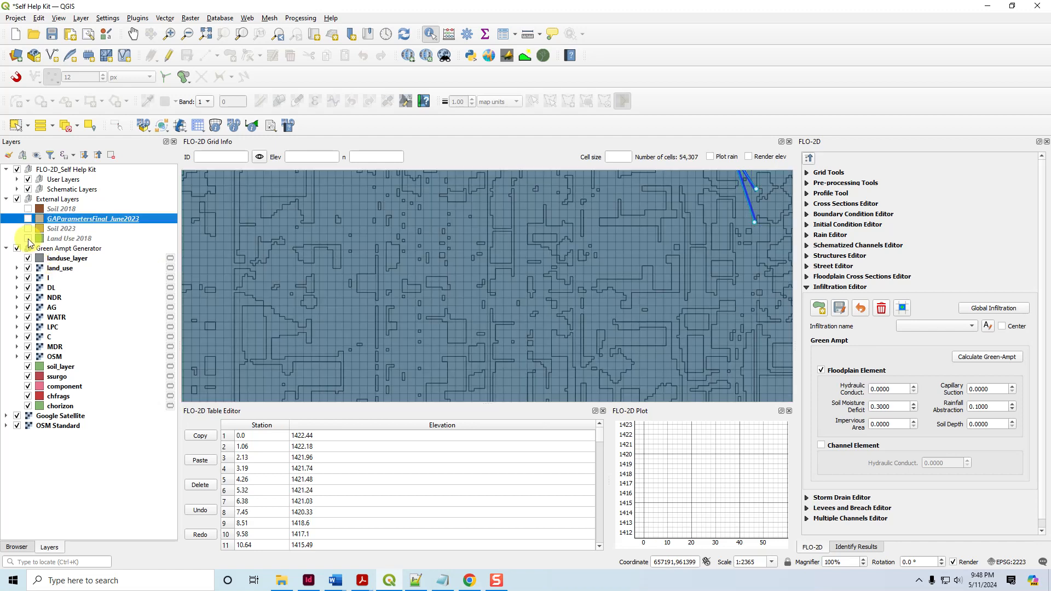
click(60, 259)
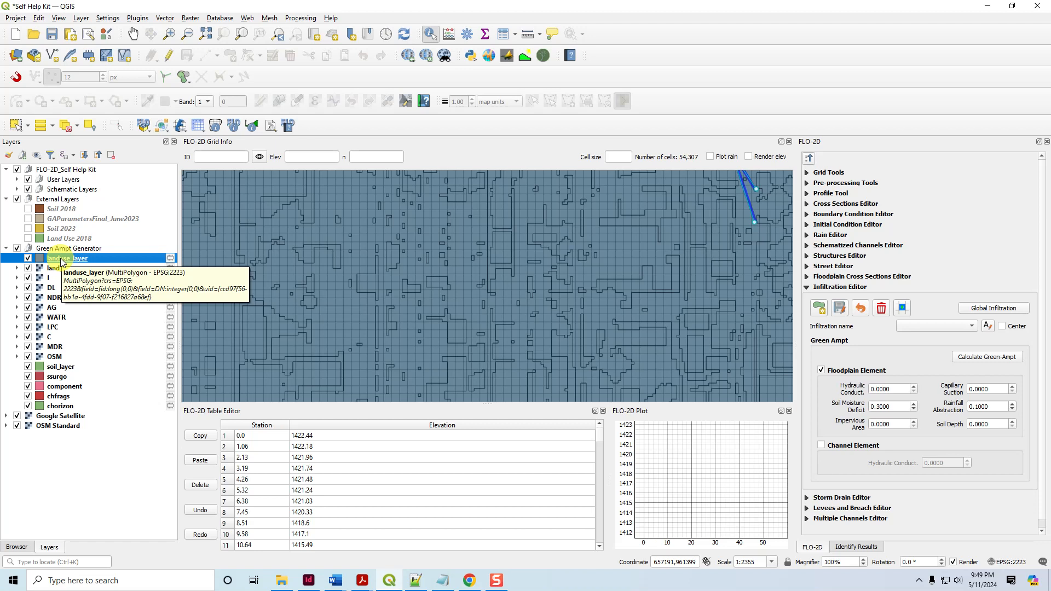
click(59, 356)
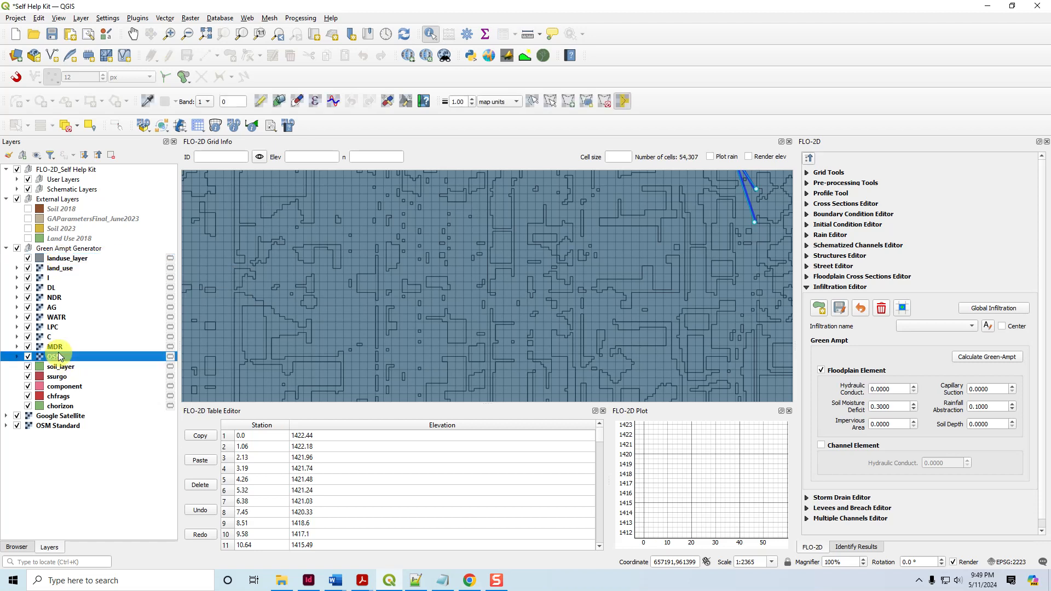
click(27, 258)
click(27, 258)
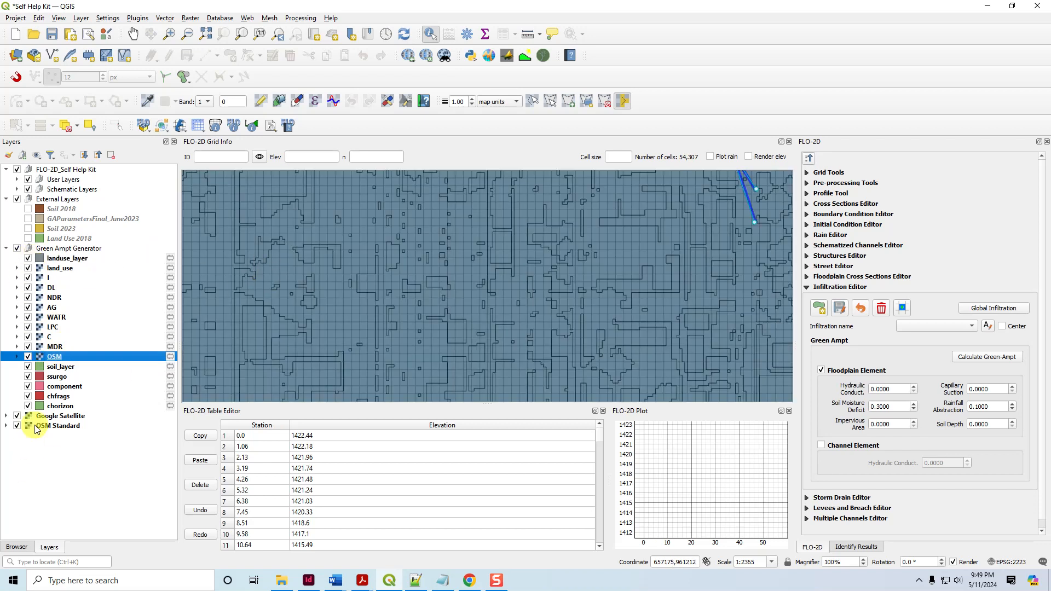
Hide the Green Ampt Generator group and Google Satellite, and examine the OSM Standard base map around the western domain boundary.
click(17, 248)
click(17, 415)
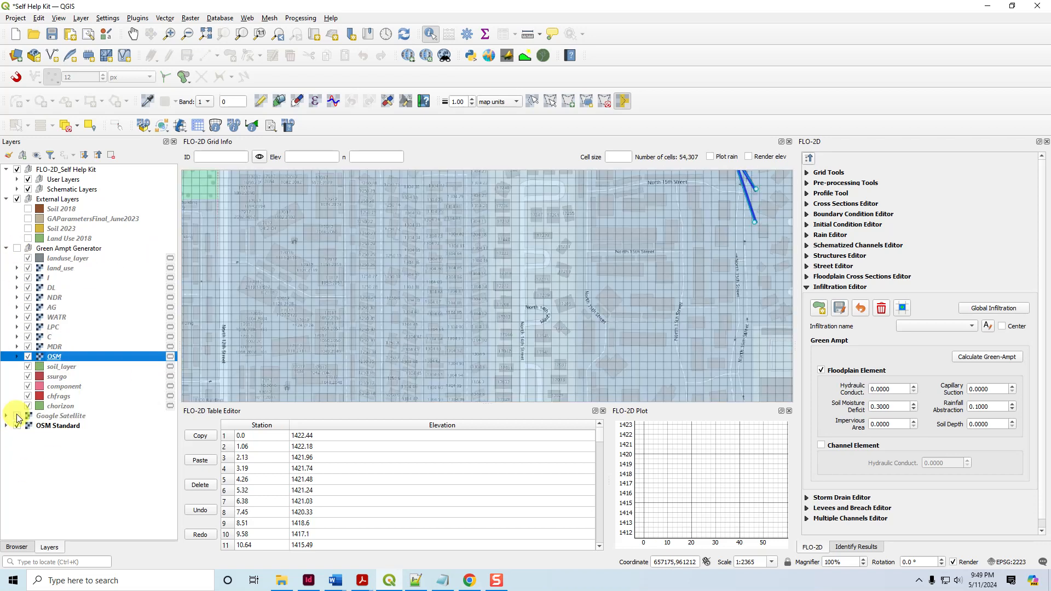
scroll(458, 317, down, 2)
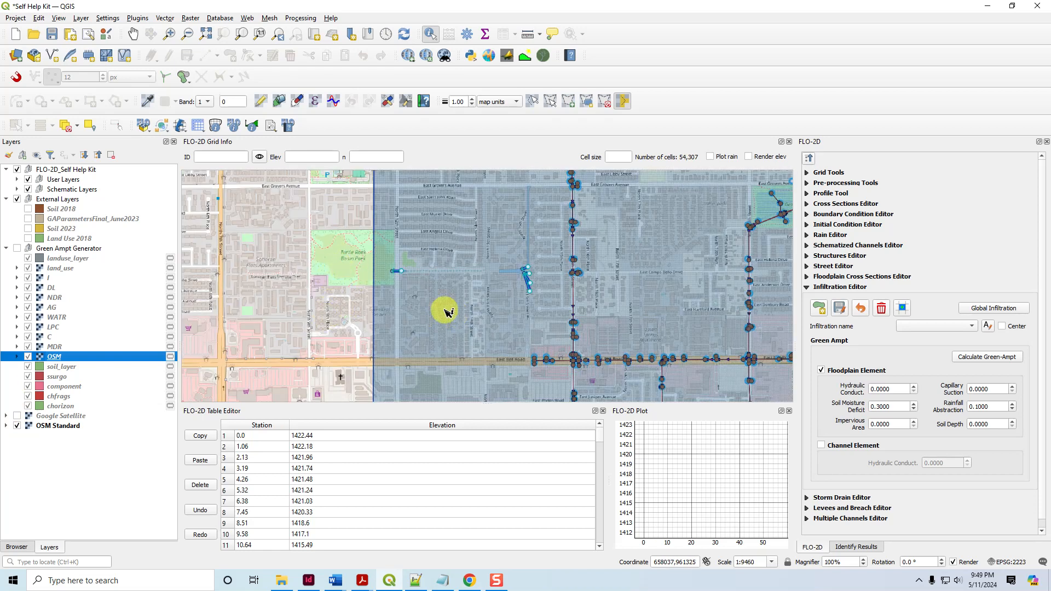
scroll(403, 362, up, 1)
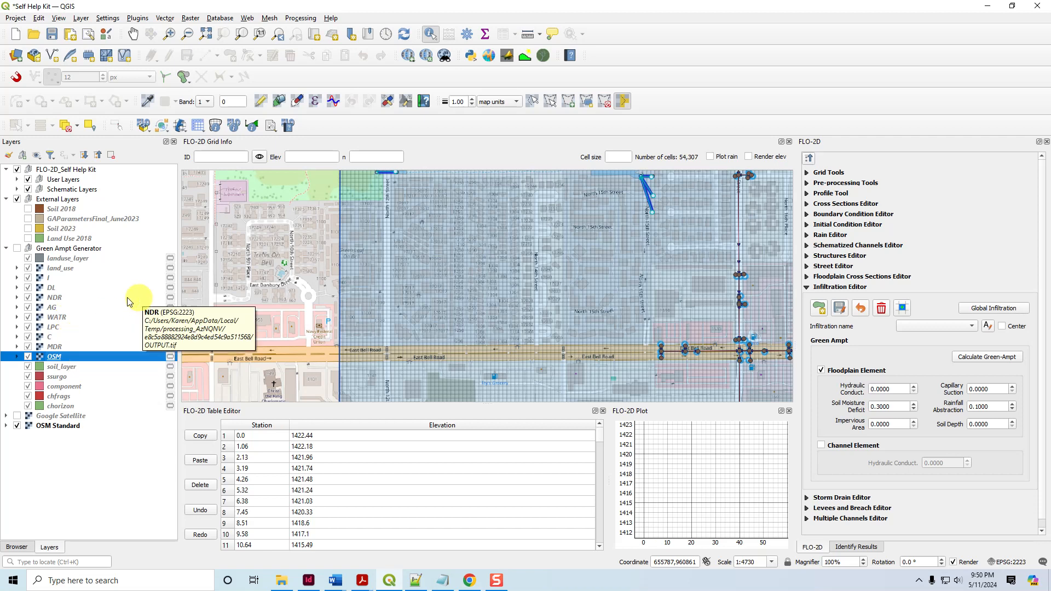
Check the land_use raster's legend, collapse it, and turn the Green Ampt Generator group back on with landuse_layer selected.
click(17, 268)
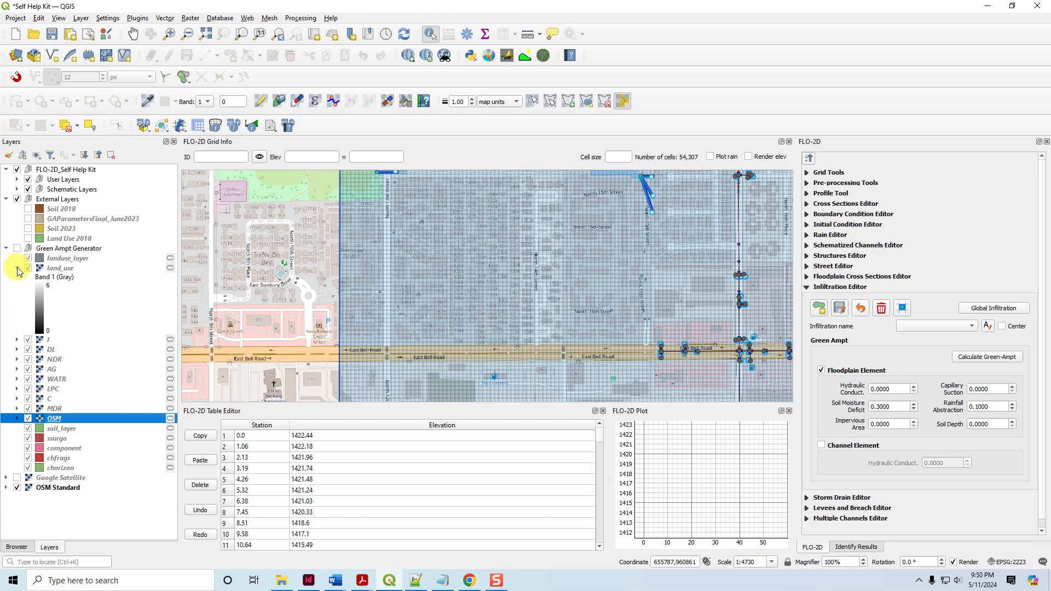
click(17, 268)
click(60, 259)
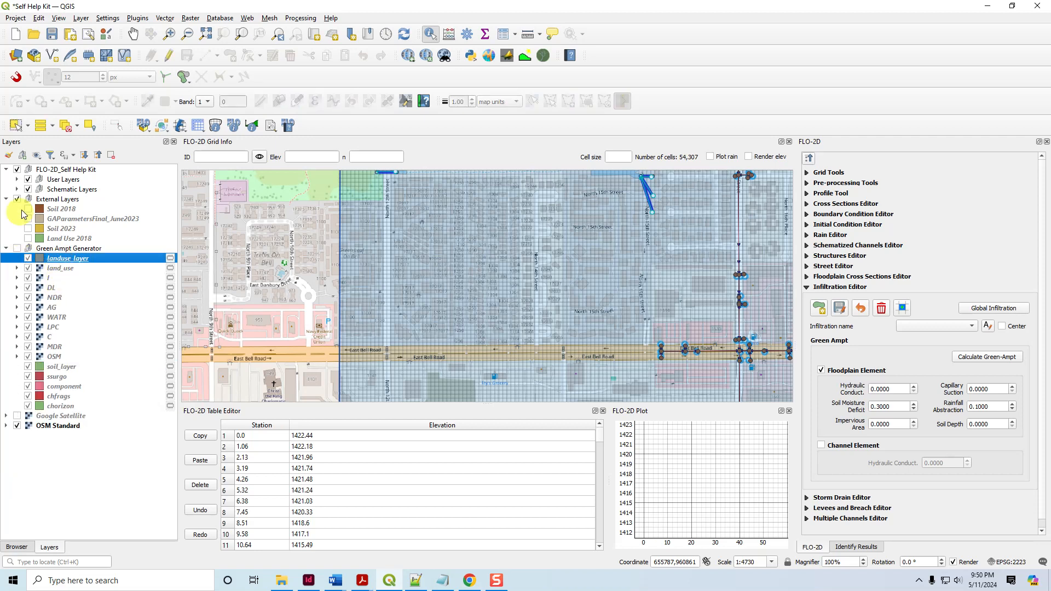
click(17, 248)
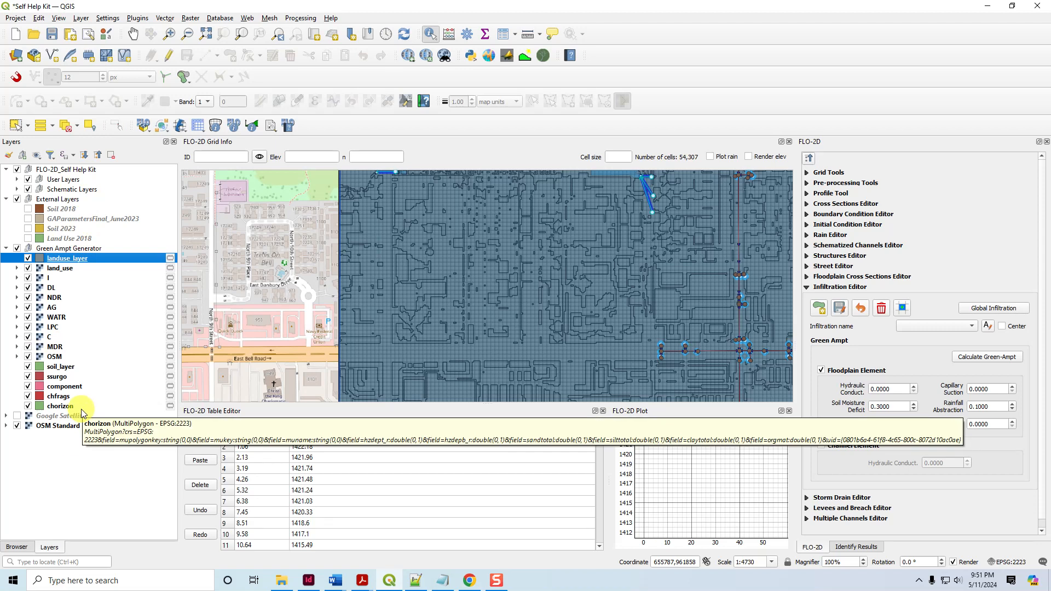
Remove the intermediate land use rasters from land_use through OSM from the Green Ampt Generator group.
click(54, 268)
shift+click(50, 348)
shift+click(51, 356)
right_click(60, 350)
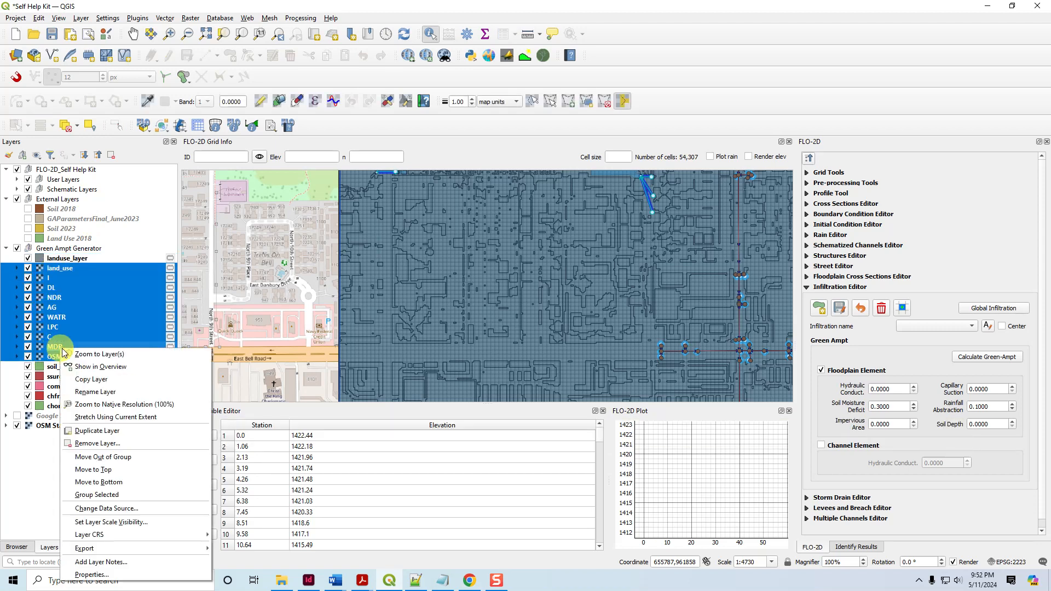
click(115, 445)
click(503, 305)
Remove the ssurgo, component, chfrags and chorizon layers from the Green Ampt Generator group.
click(57, 279)
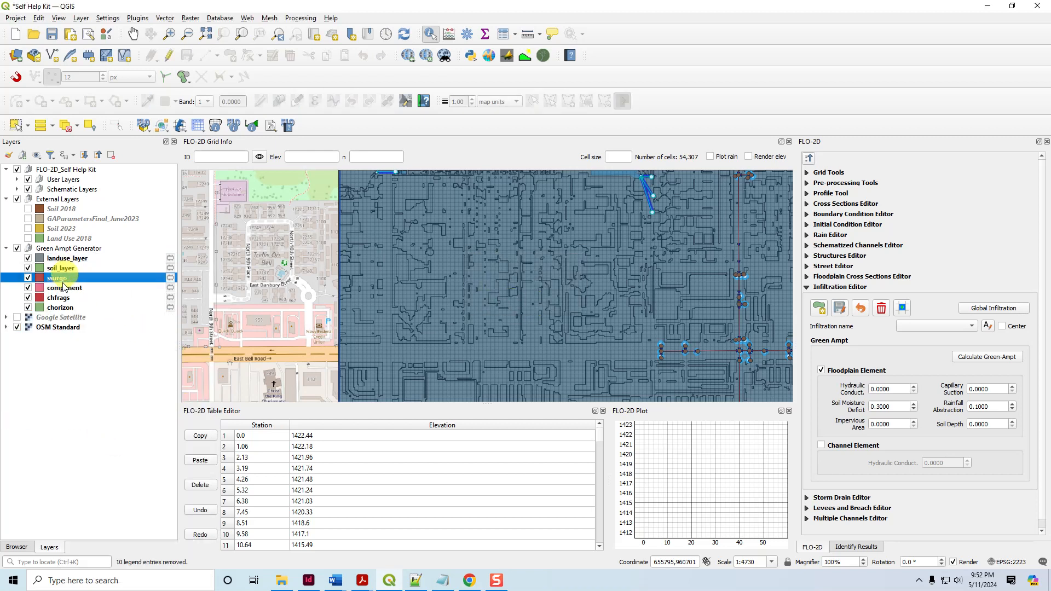
shift+click(62, 309)
right_click(61, 309)
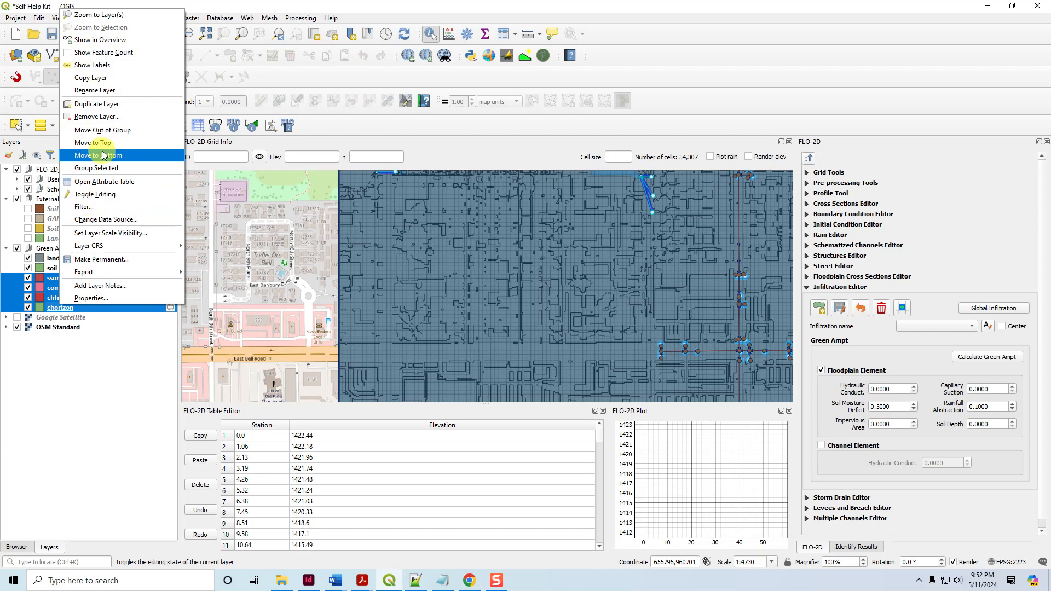
click(92, 116)
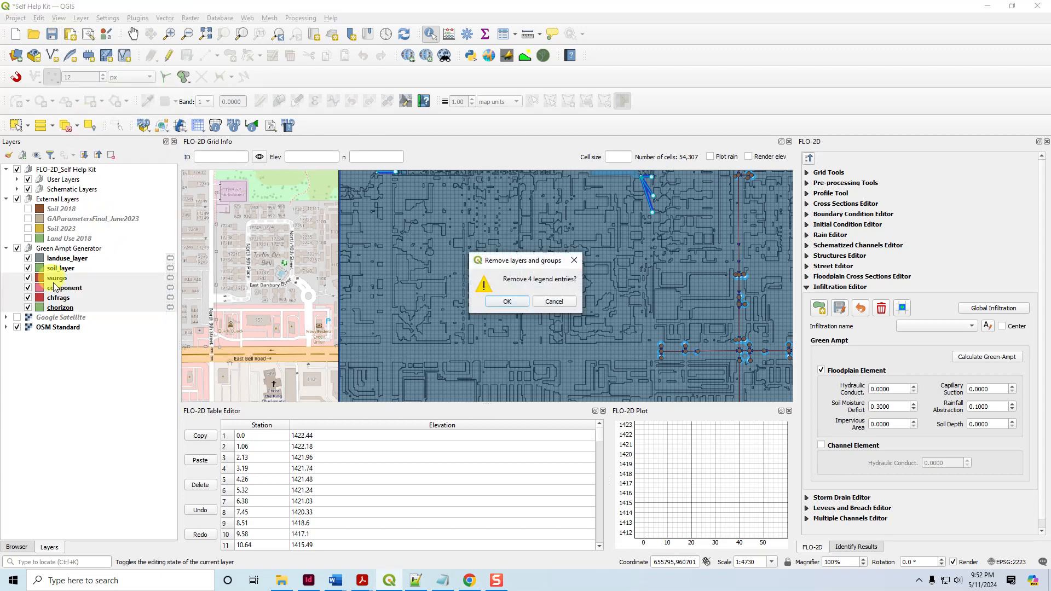
click(510, 301)
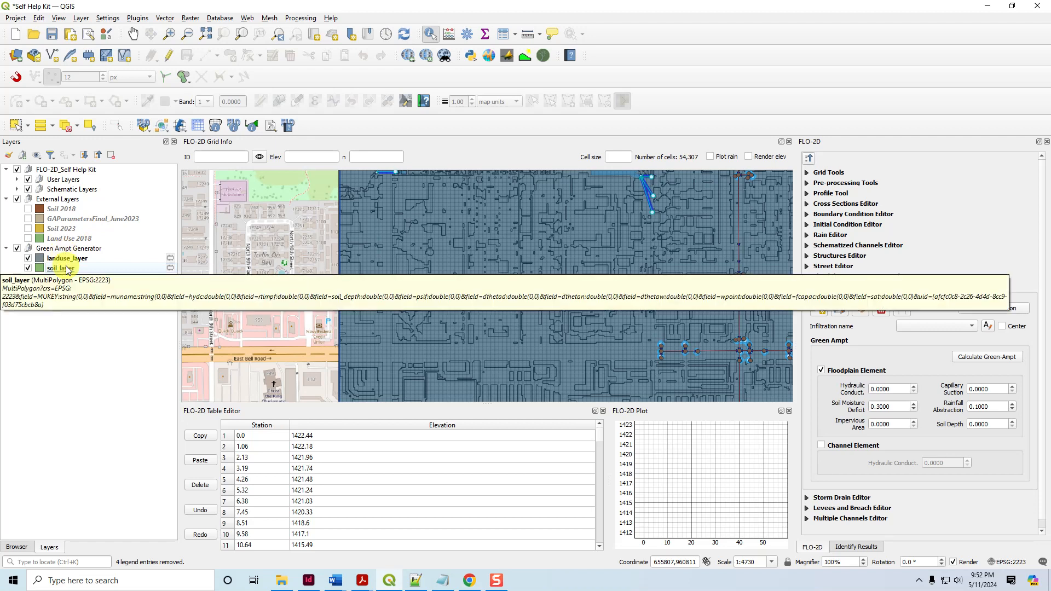
Save the project and store the external layers' data inside the GeoPackage.
click(52, 36)
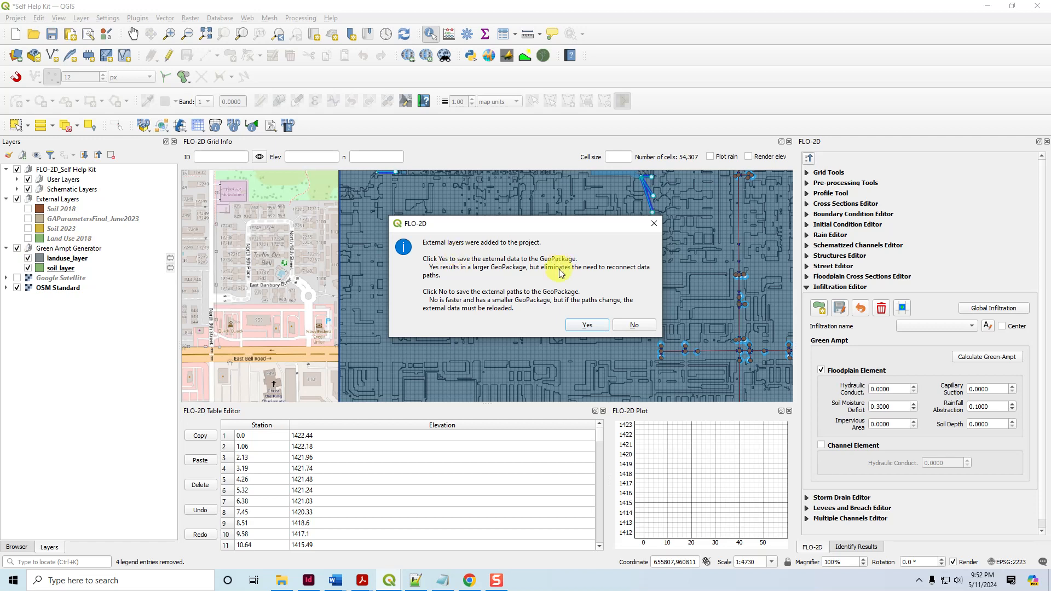
click(588, 325)
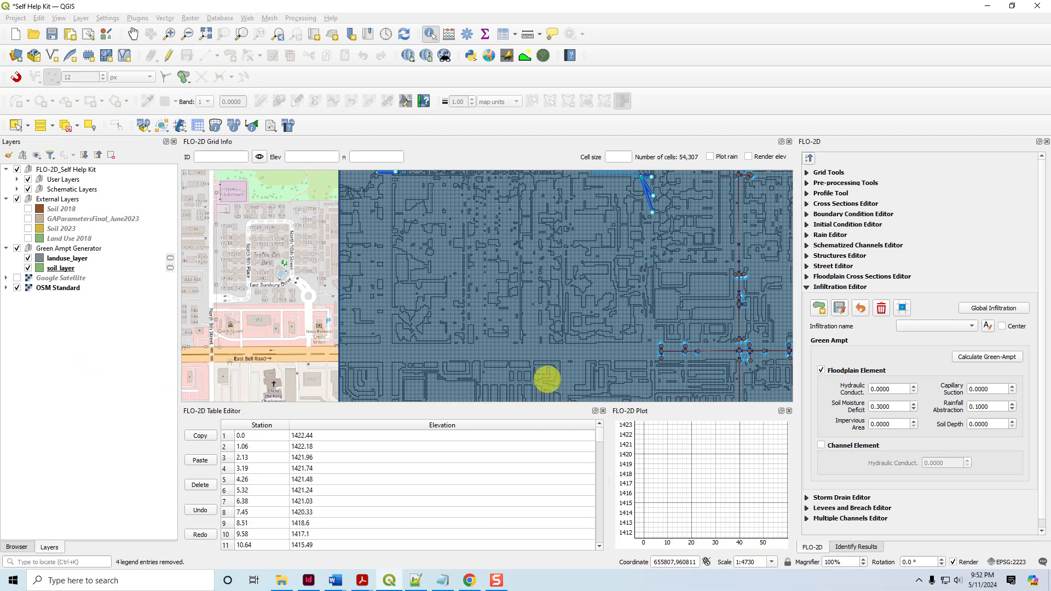
key(ctrl+s)
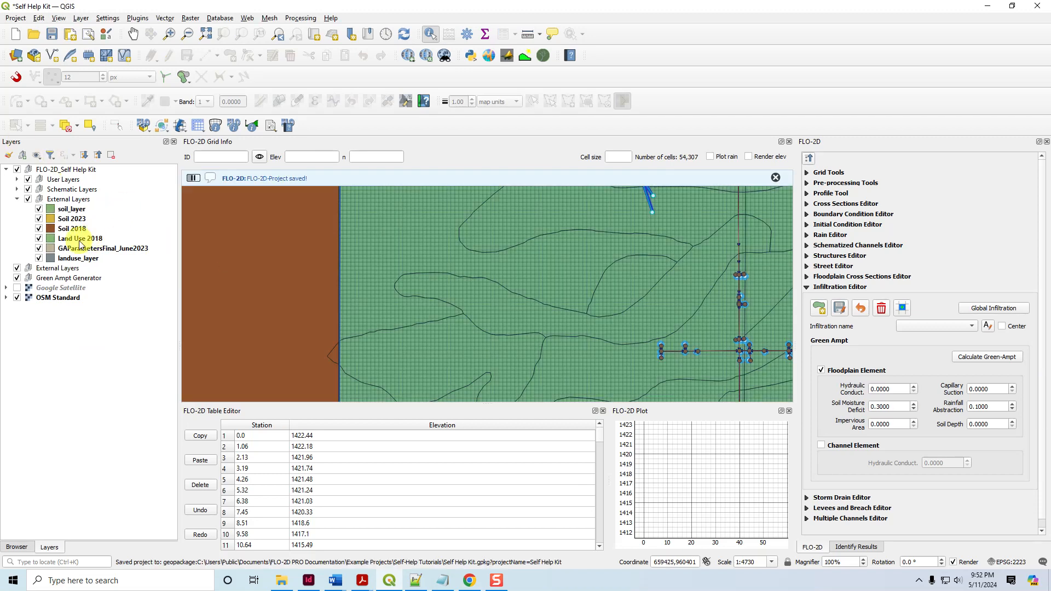
Move soil_layer and landuse_layer from External Layers into the Green Ampt Generator group, and save the project.
click(77, 210)
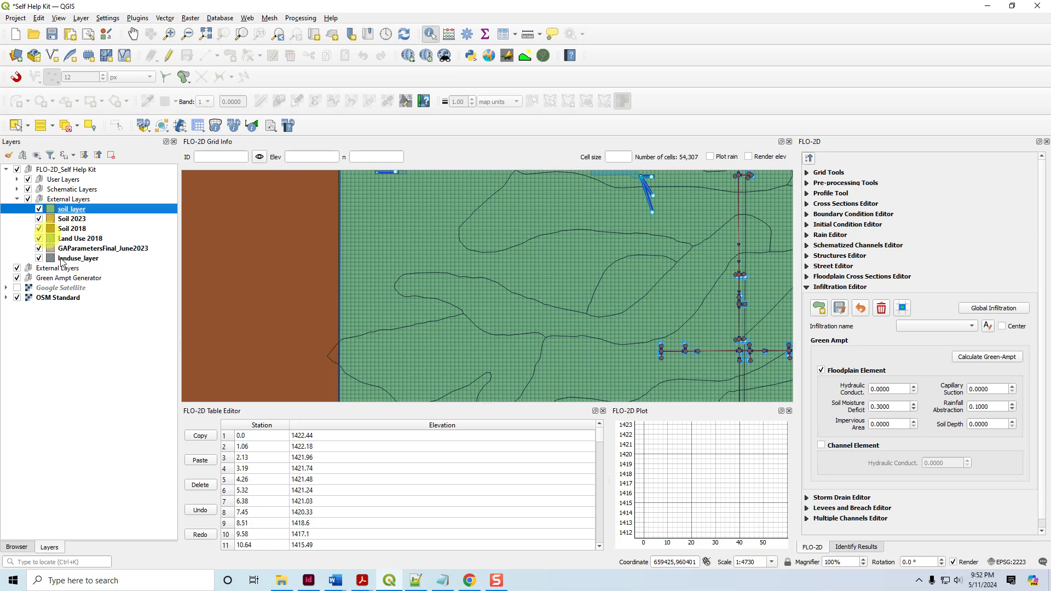
ctrl+click(82, 258)
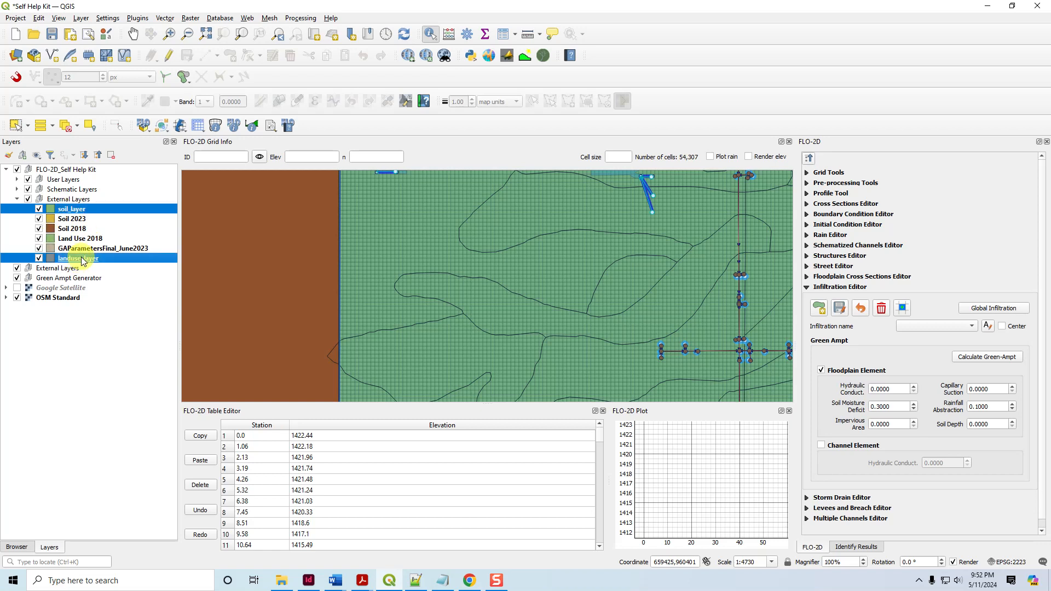
drag(93, 261, 99, 279)
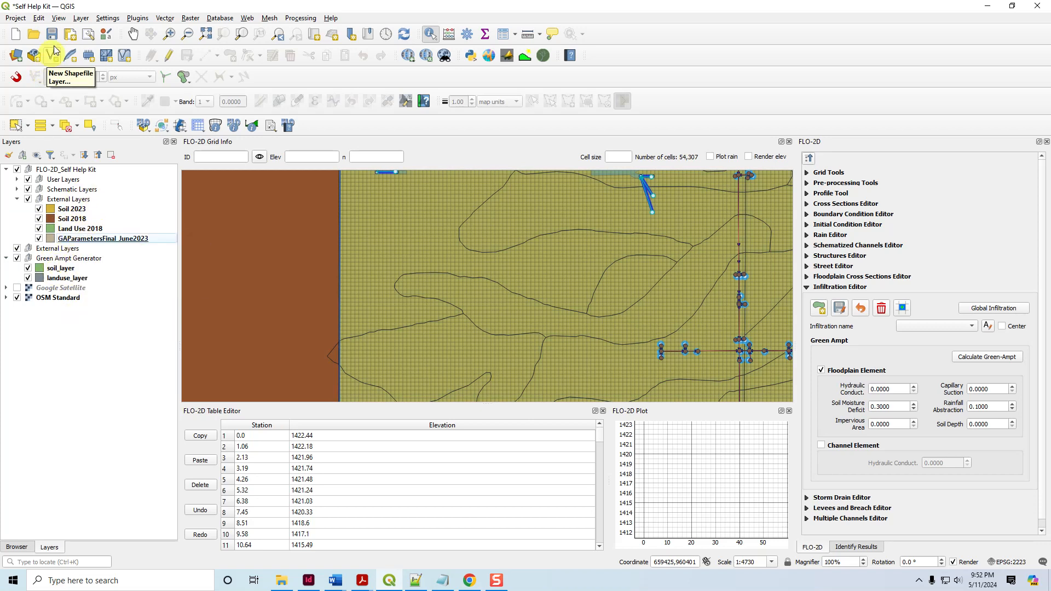
key(ctrl+s)
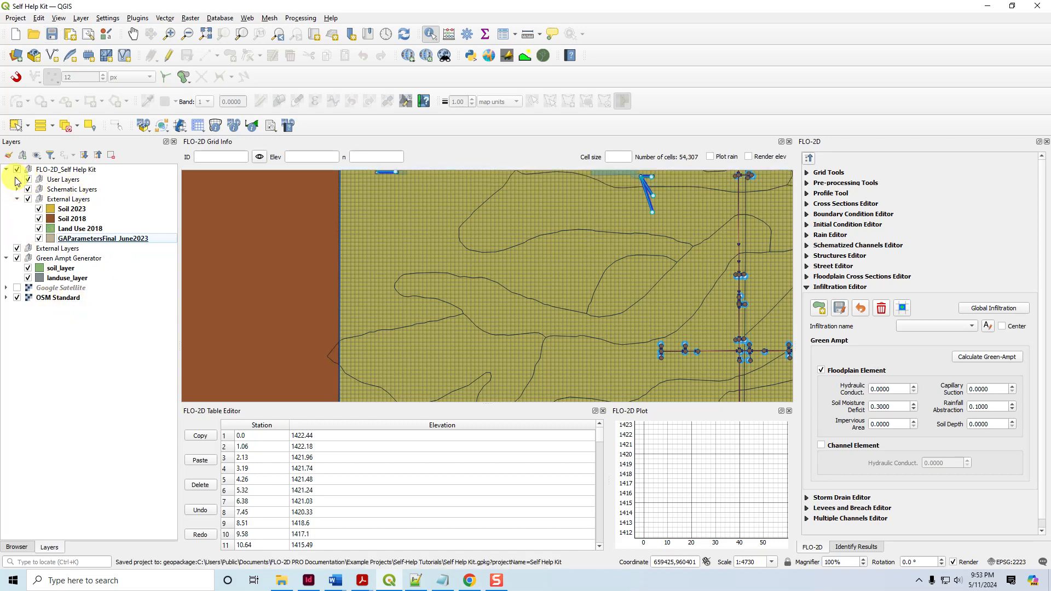
Review the User Layers groups, the layer choices in the Green-Ampt calculation dialog without computing, and the saved layers across the whole domain.
click(17, 180)
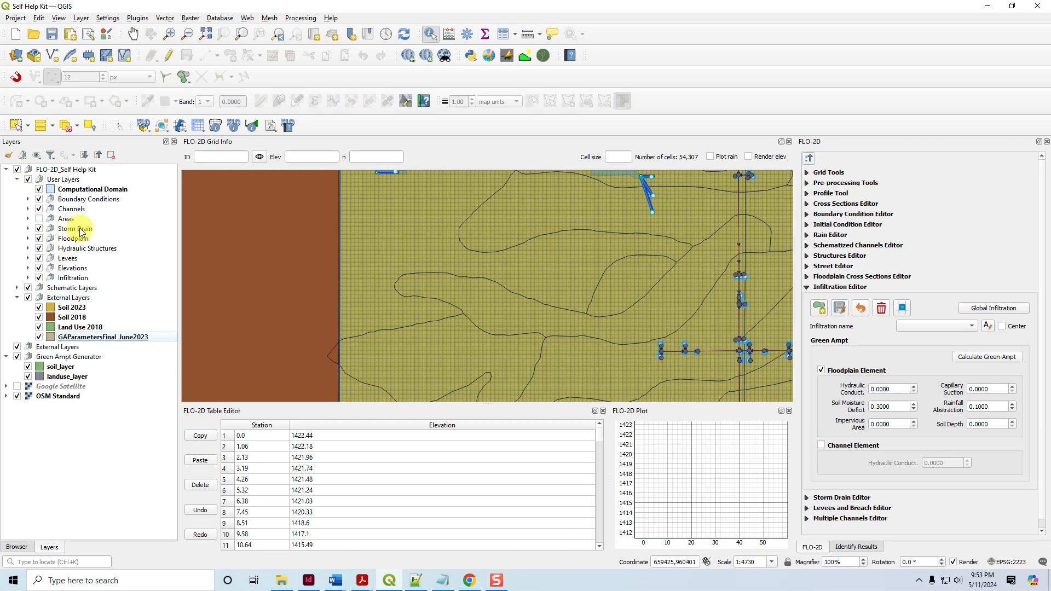
click(17, 179)
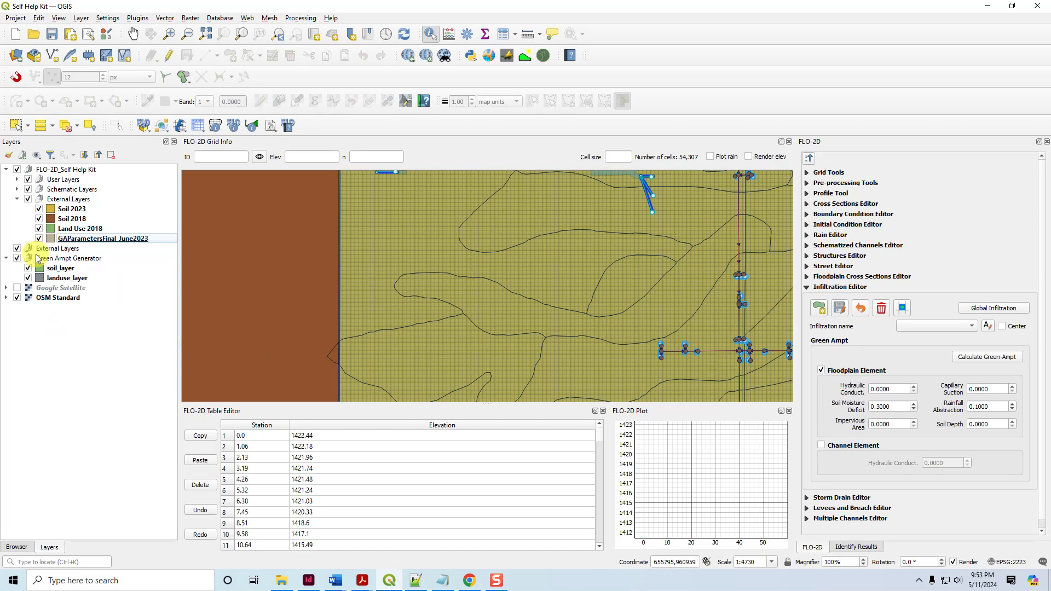
click(980, 358)
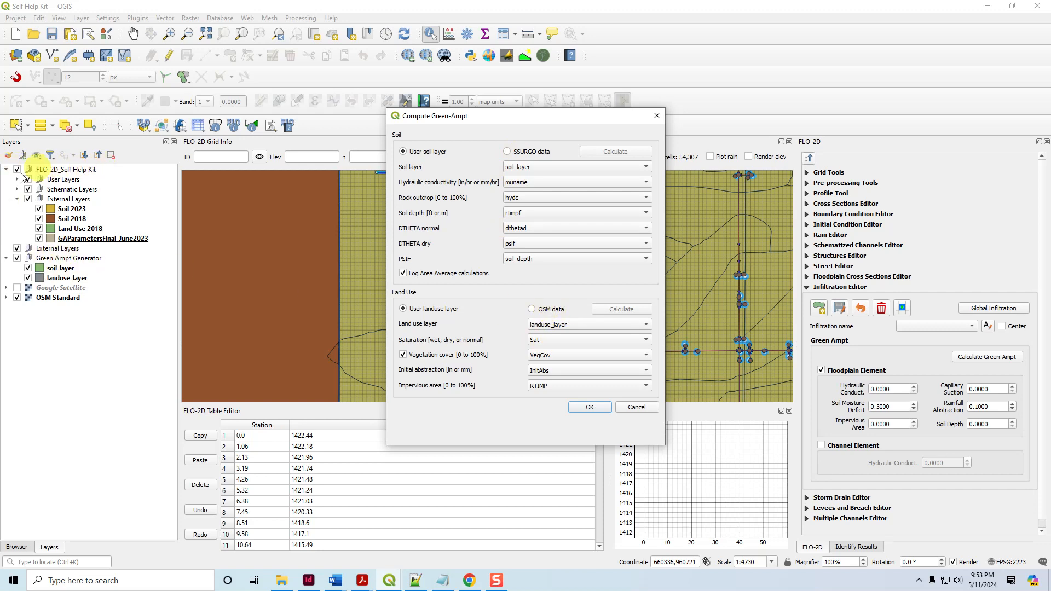
click(635, 407)
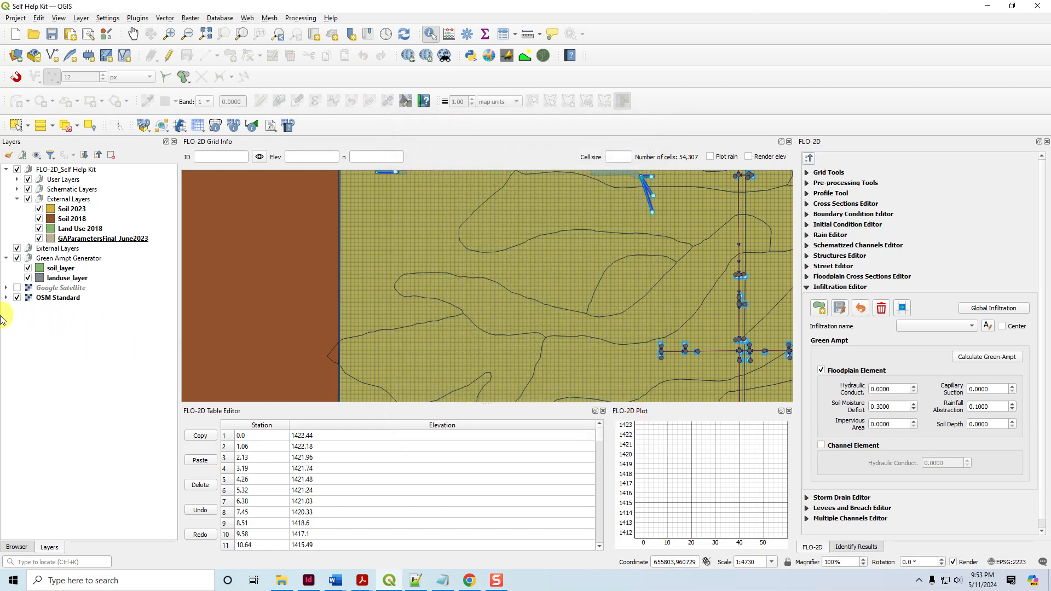
scroll(276, 290, down, 3)
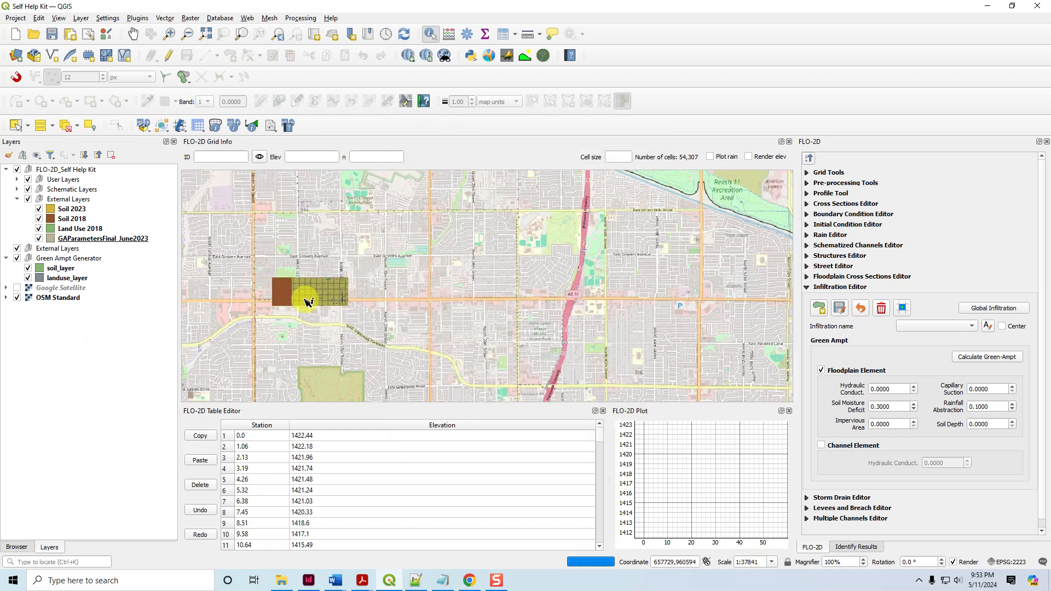
scroll(284, 296, up, 1)
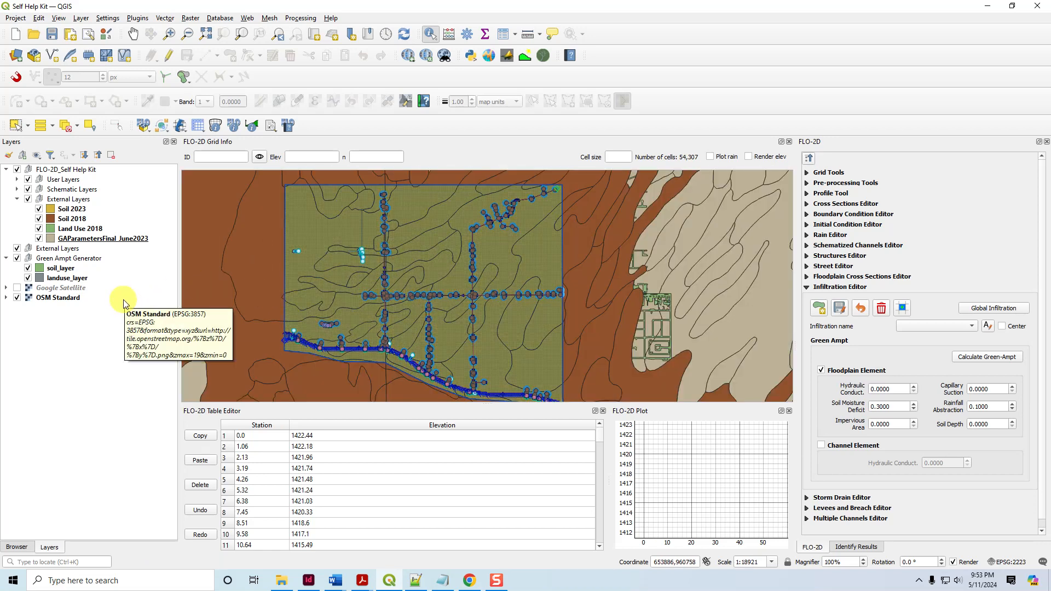
Search the Green Ampt folder for infil.dat in File Explorer, open all three files in Notepad++, and reload the modified GreenAmptGenerator version.
click(281, 580)
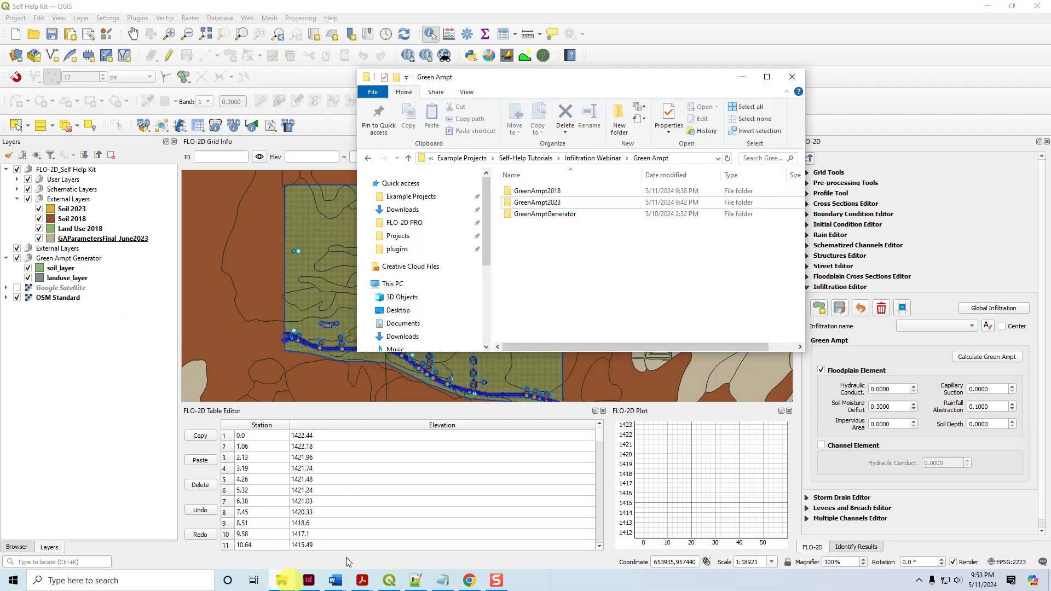
click(756, 158)
text(infil.dat)
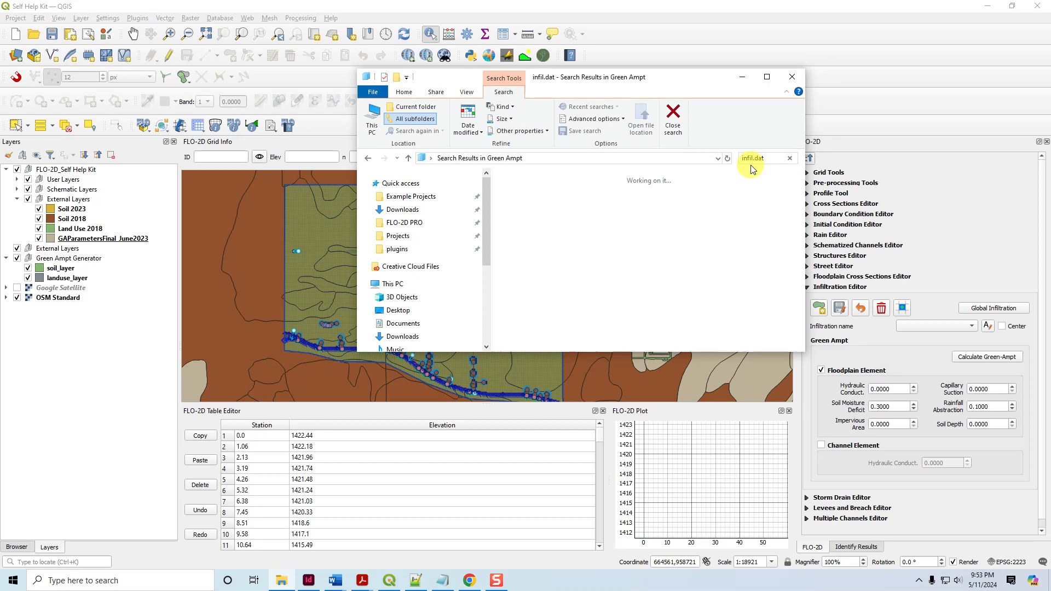
drag(569, 276, 523, 175)
right_click(581, 221)
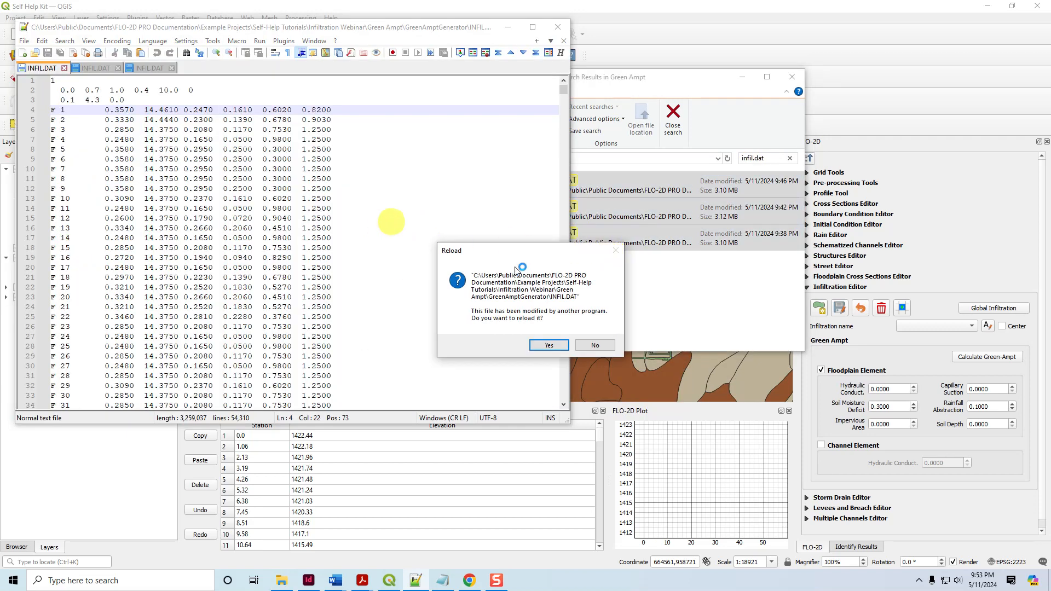
click(547, 345)
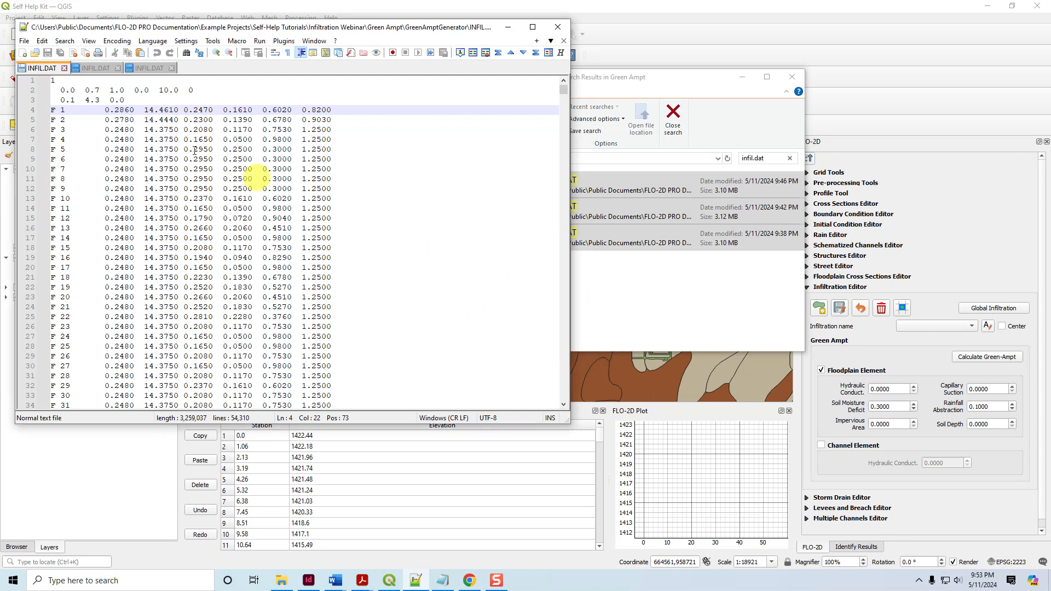
Maximize the editor and compare the infiltration values in the GreenAmptGenerator, GreenAmpt2023 and GreenAmpt2018 INFIL.DAT files.
click(532, 27)
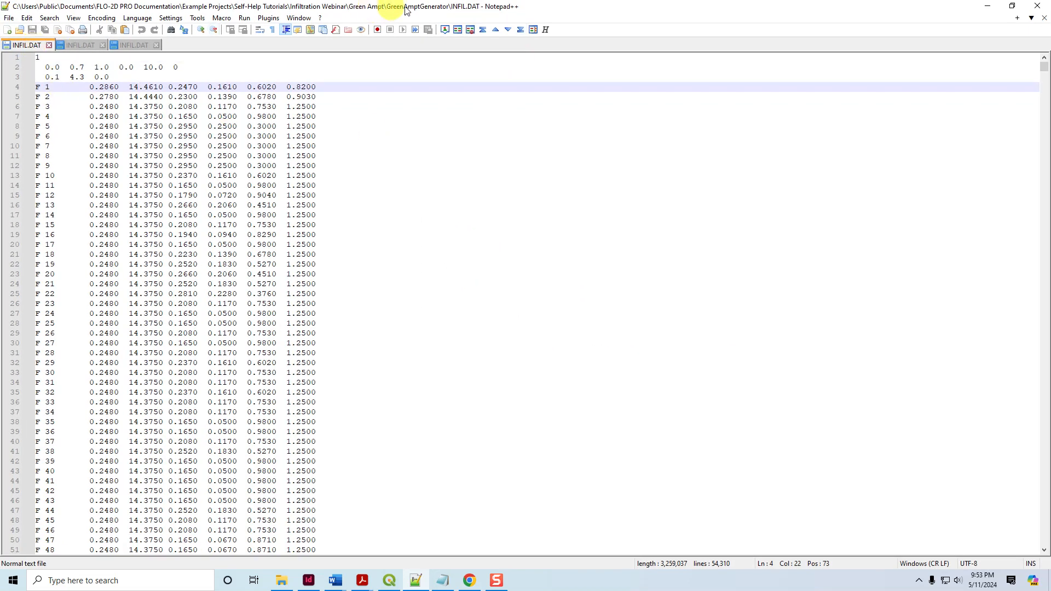
click(82, 43)
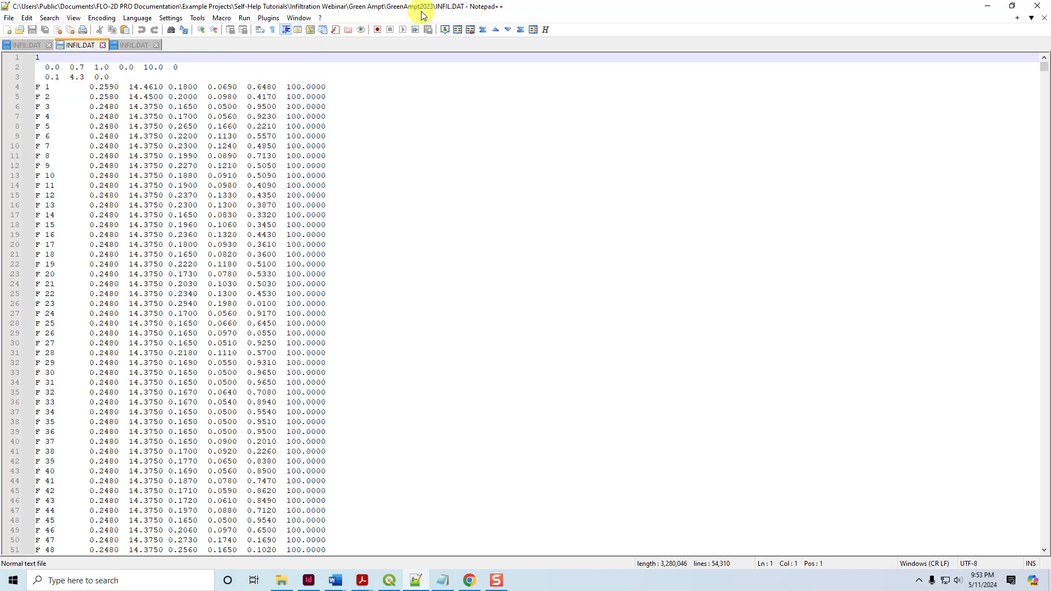
click(129, 44)
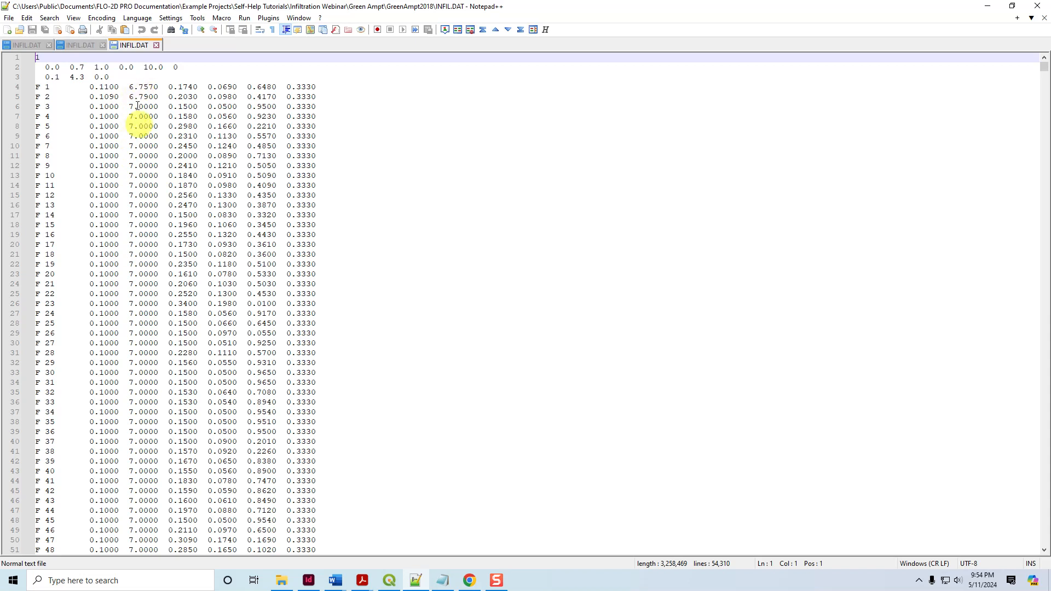
Compare the per-cell infiltration rows of the GreenAmptGenerator, GreenAmpt2023 and GreenAmpt2018 INFIL.DAT files against each other.
click(72, 46)
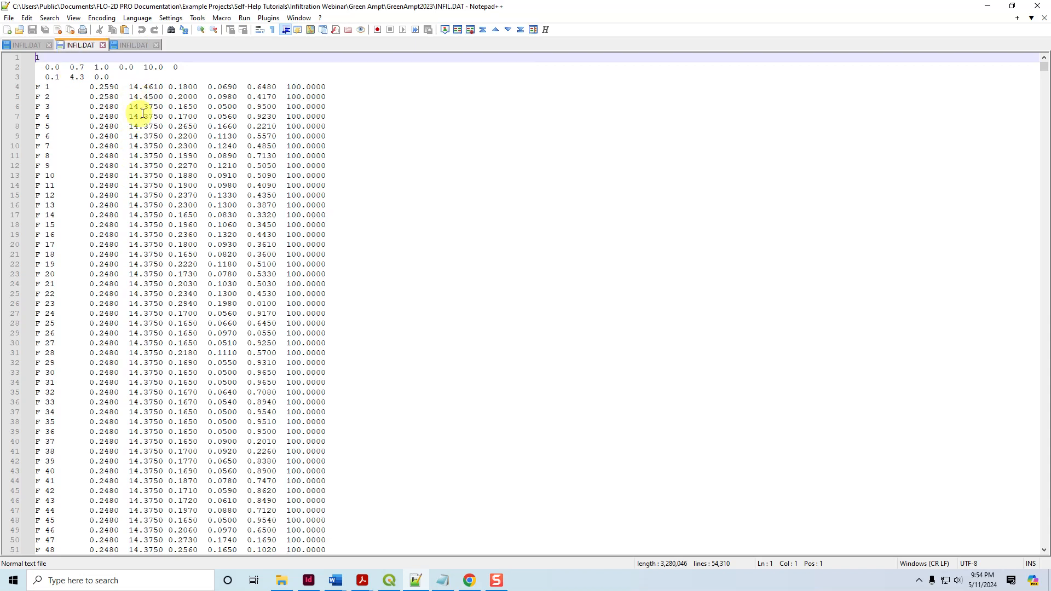
click(22, 47)
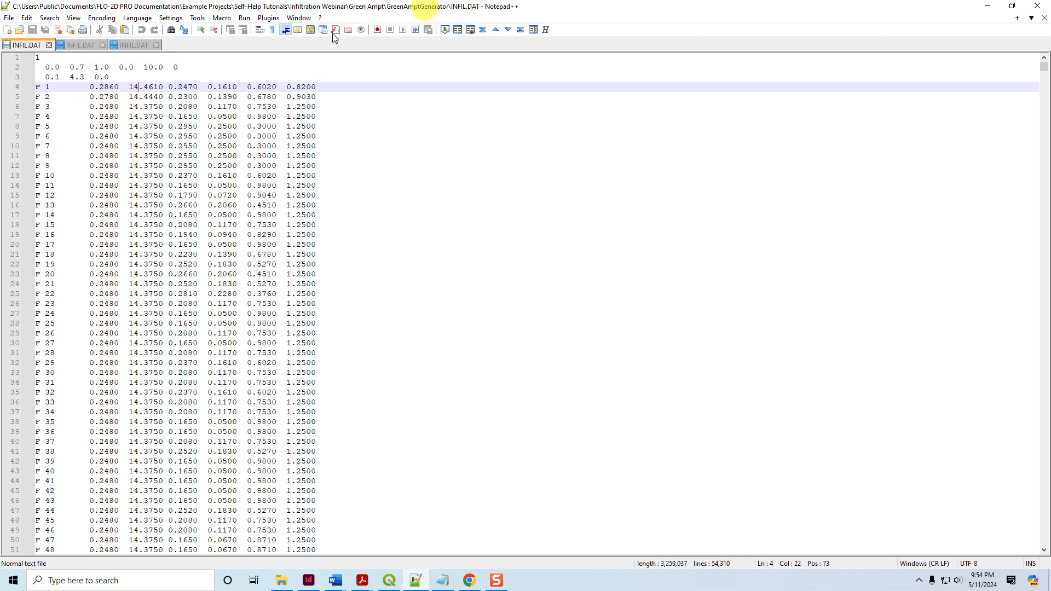
click(75, 45)
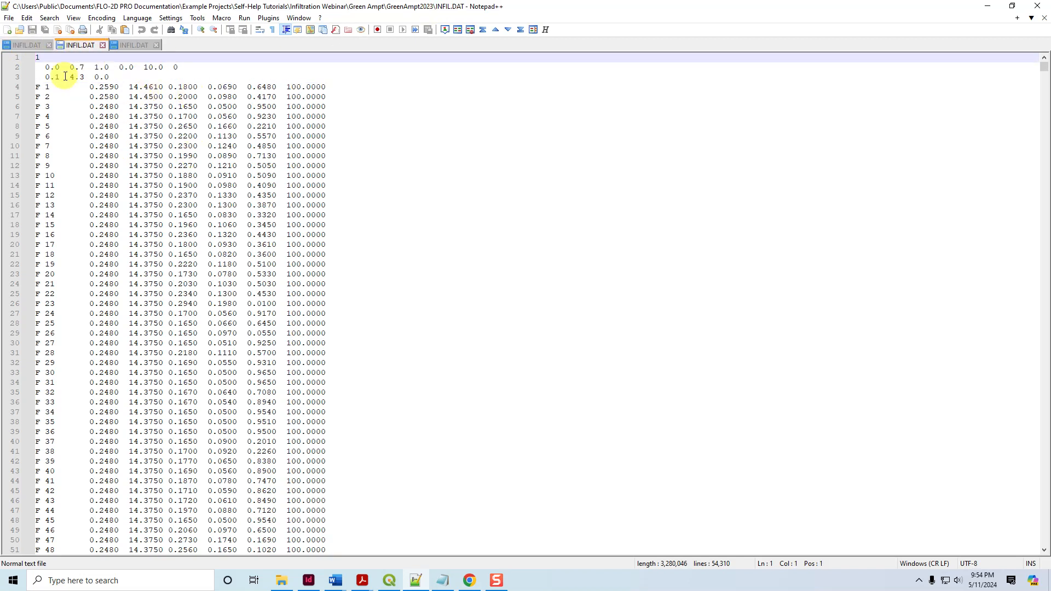
click(130, 47)
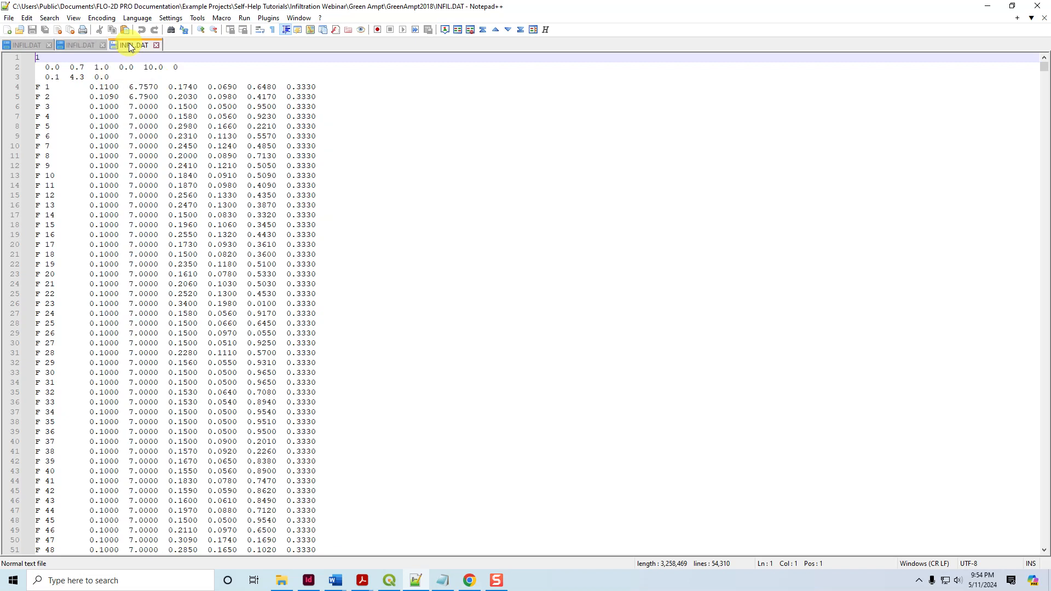
click(30, 47)
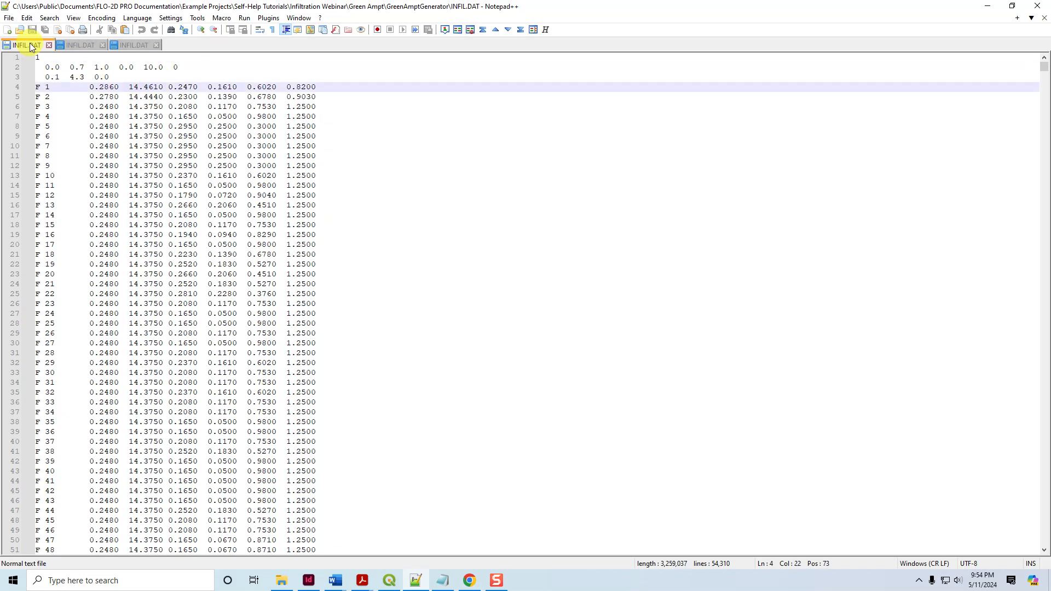
click(77, 46)
click(41, 45)
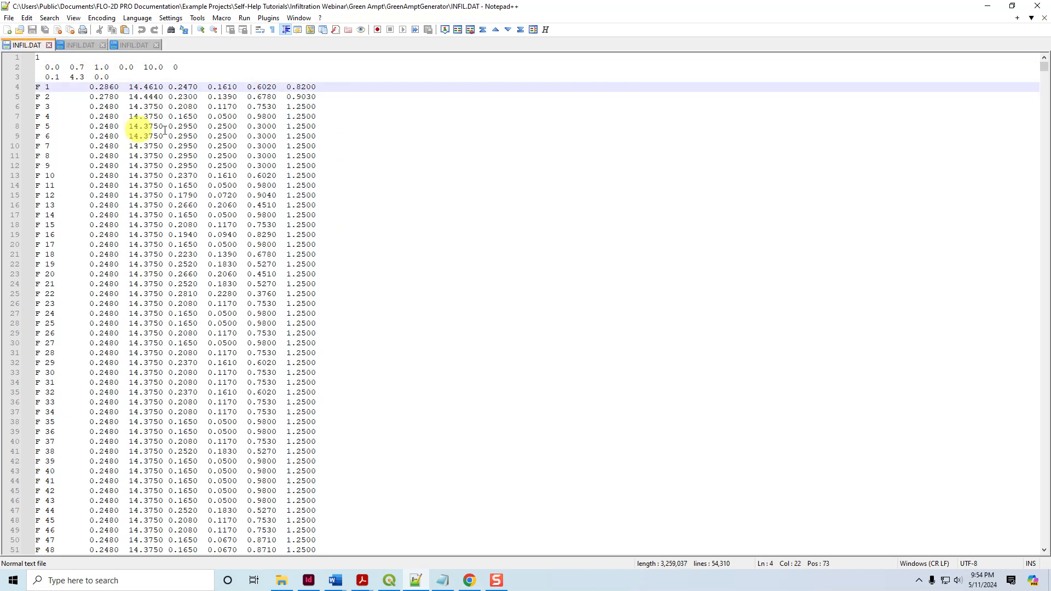
Examine the last-column values across the grid rows of the GreenAmpt2023 INFIL.DAT file.
click(86, 47)
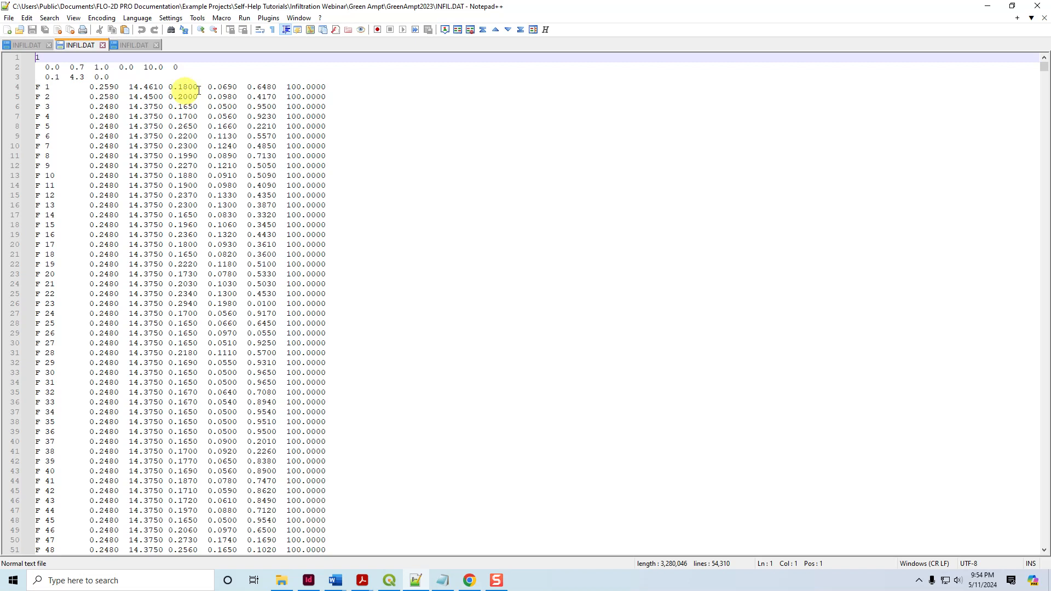
scroll(301, 254, down, 7)
scroll(310, 265, up, 7)
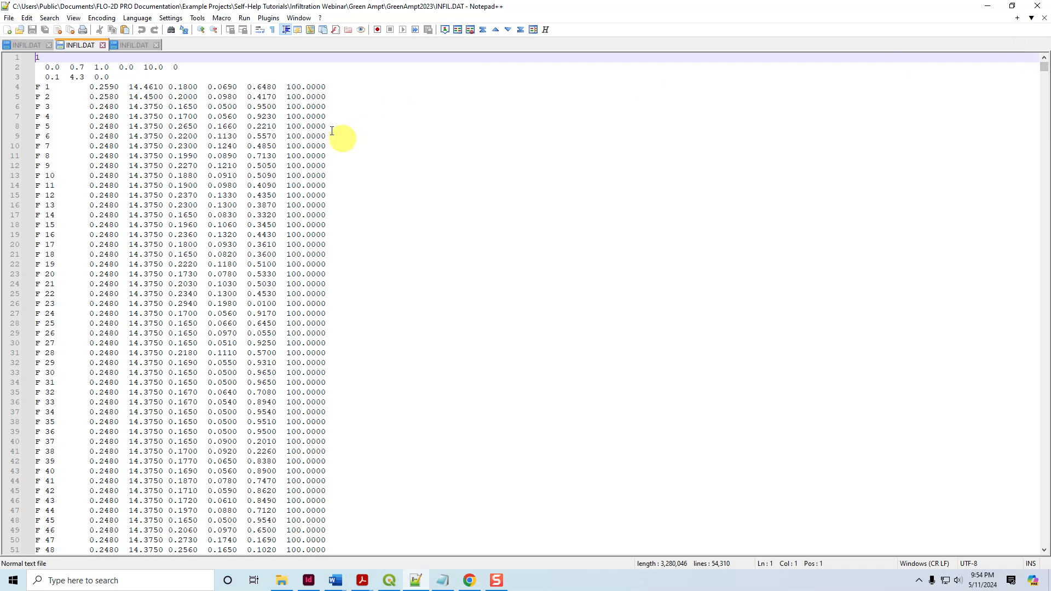
click(289, 86)
drag(289, 86, 305, 212)
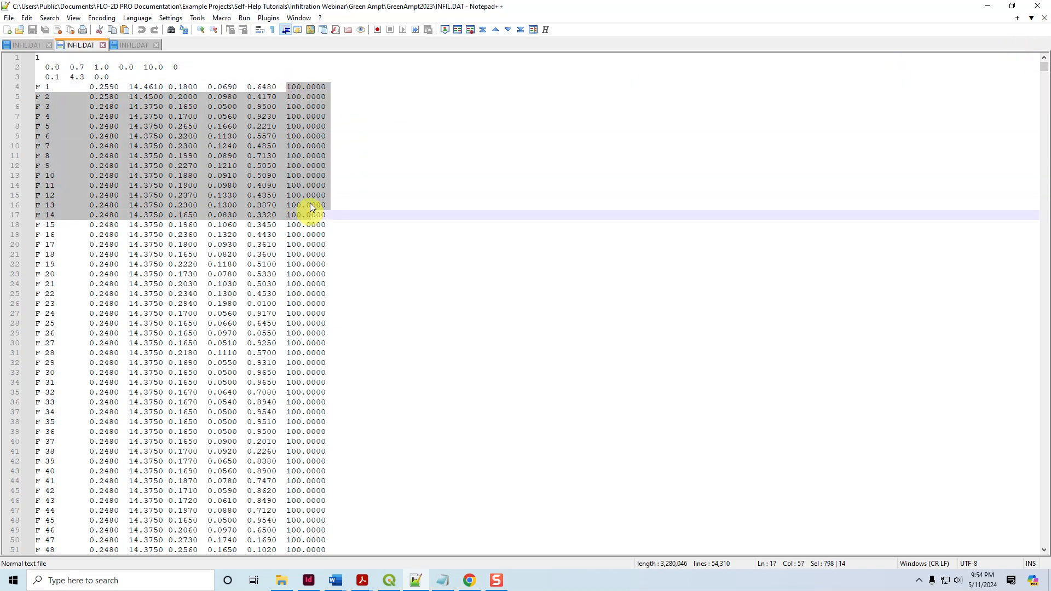
click(317, 106)
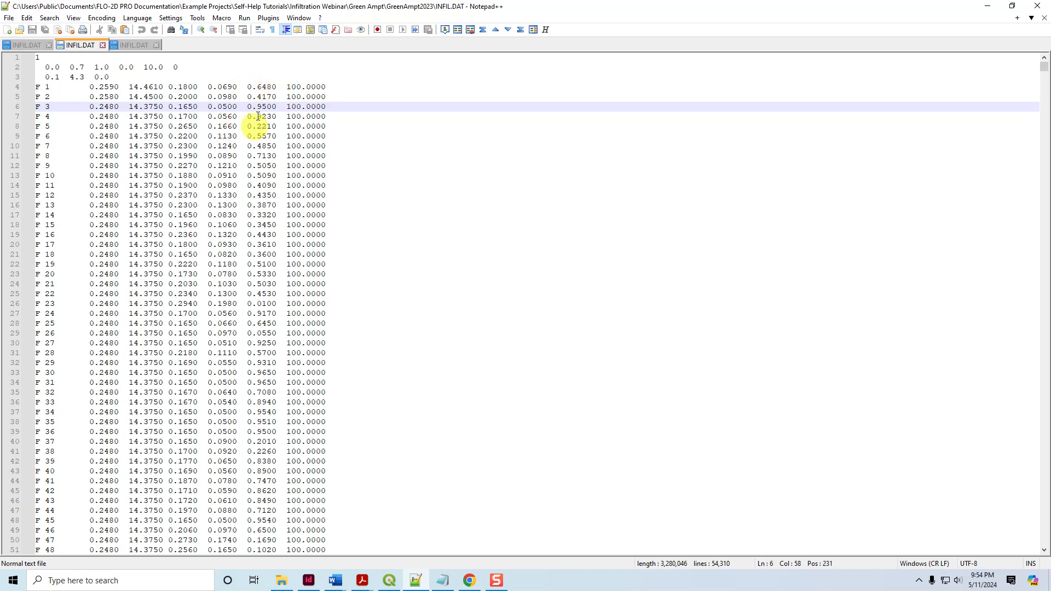
Switch to Acrobat and highlight the Line 6 variables on the INFIL.DAT page of the Data Input Manual.
mouse_move(360, 585)
click(366, 521)
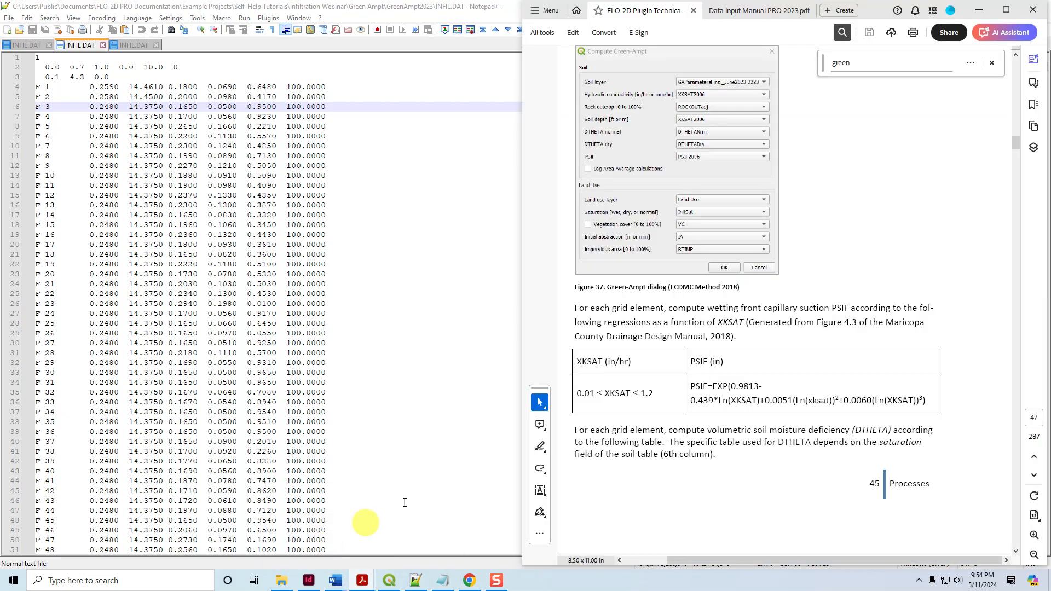
click(793, 19)
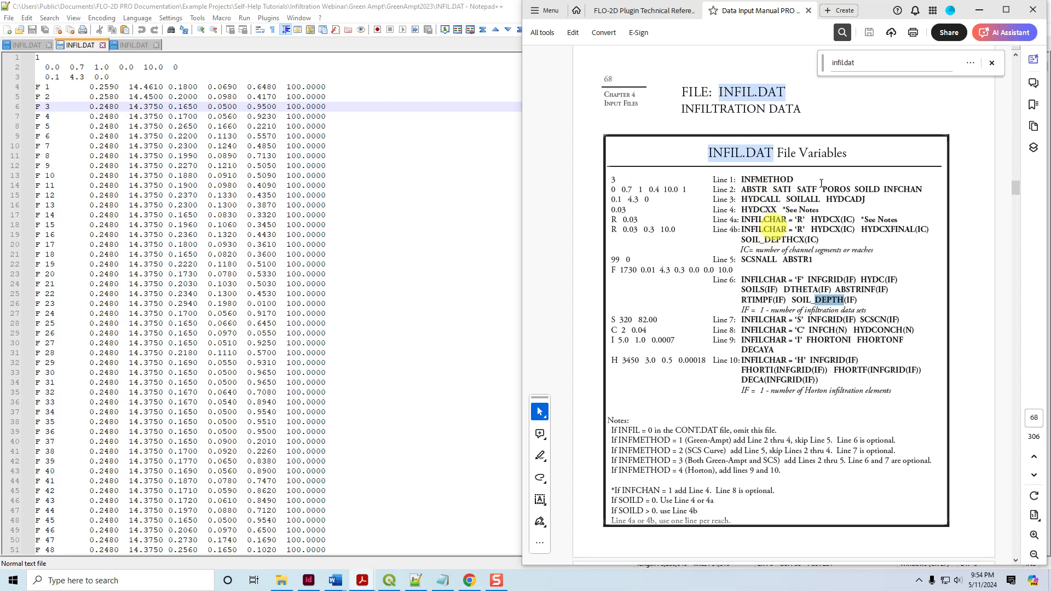
drag(739, 279, 866, 310)
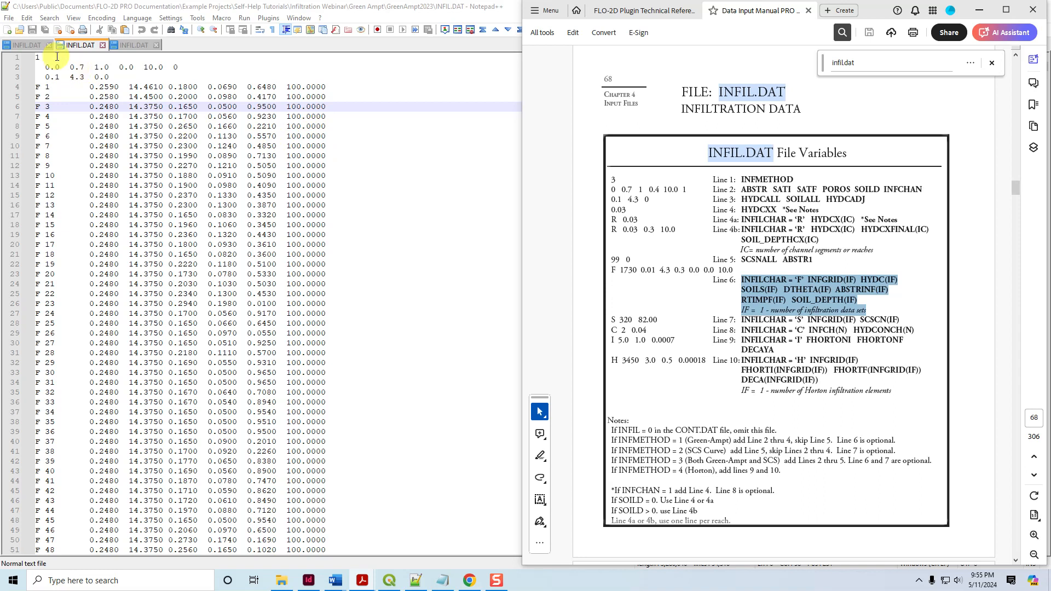
Close the GreenAmpt2018 INFIL.DAT in Notepad++ and place the GreenAmpt2023 file in a second view beside the GreenAmptGenerator file.
click(40, 44)
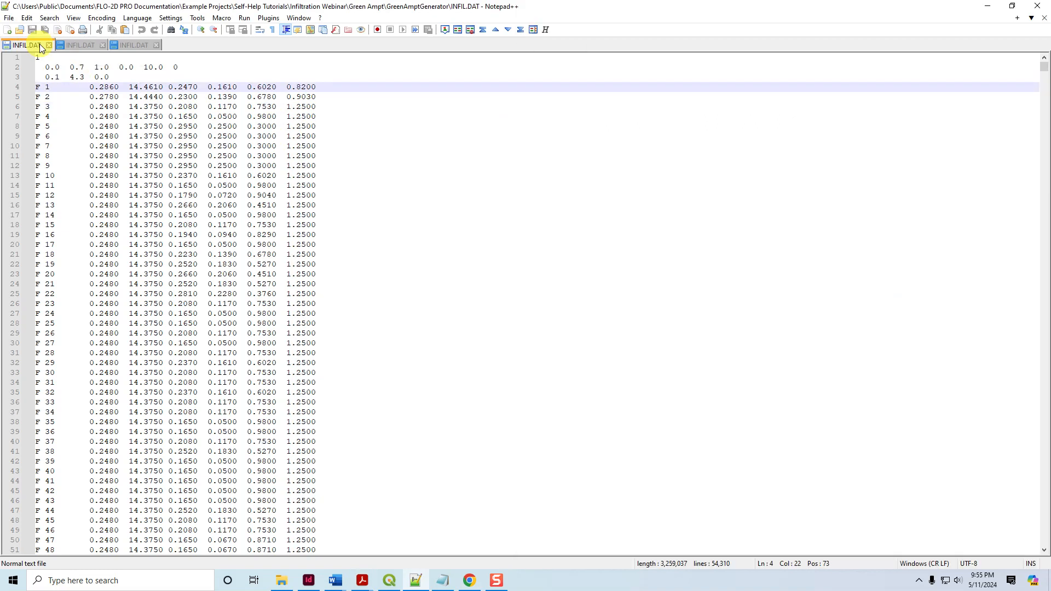
click(70, 45)
click(131, 48)
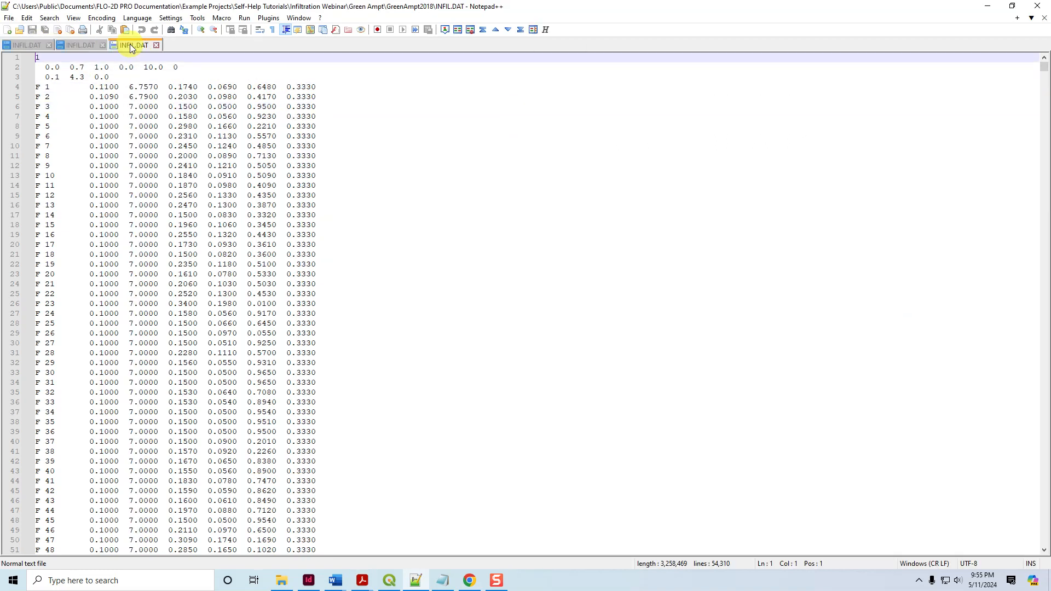
click(156, 46)
mouse_move(75, 43)
mouse_down()
mouse_move(347, 122)
mouse_move(500, 137)
mouse_up()
click(565, 145)
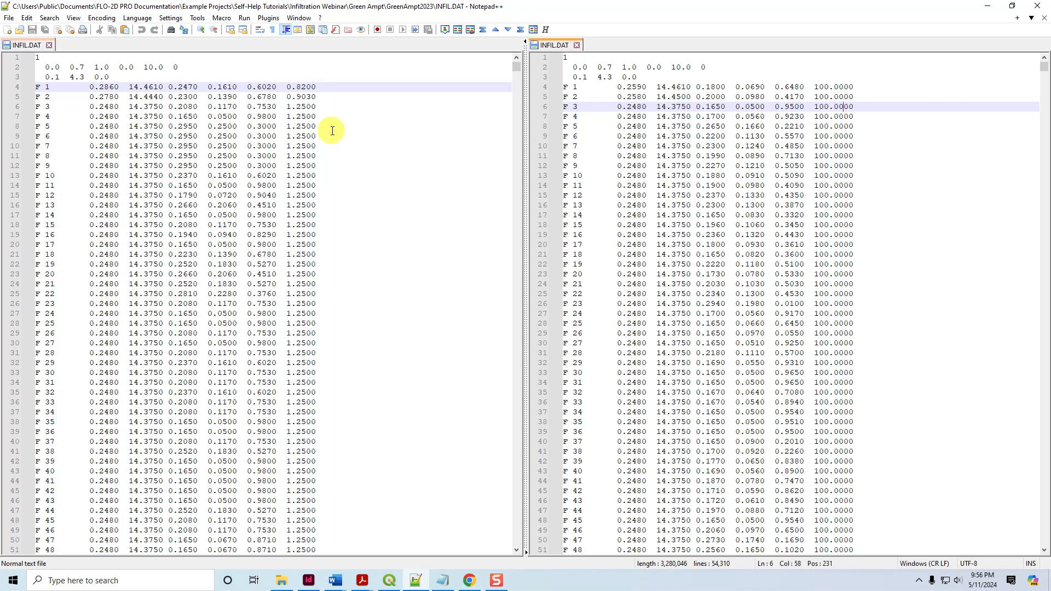
Switch to QGIS, open the soil_layer attribute table, and sort it by hydc and rtimpf to examine their ranges.
click(389, 581)
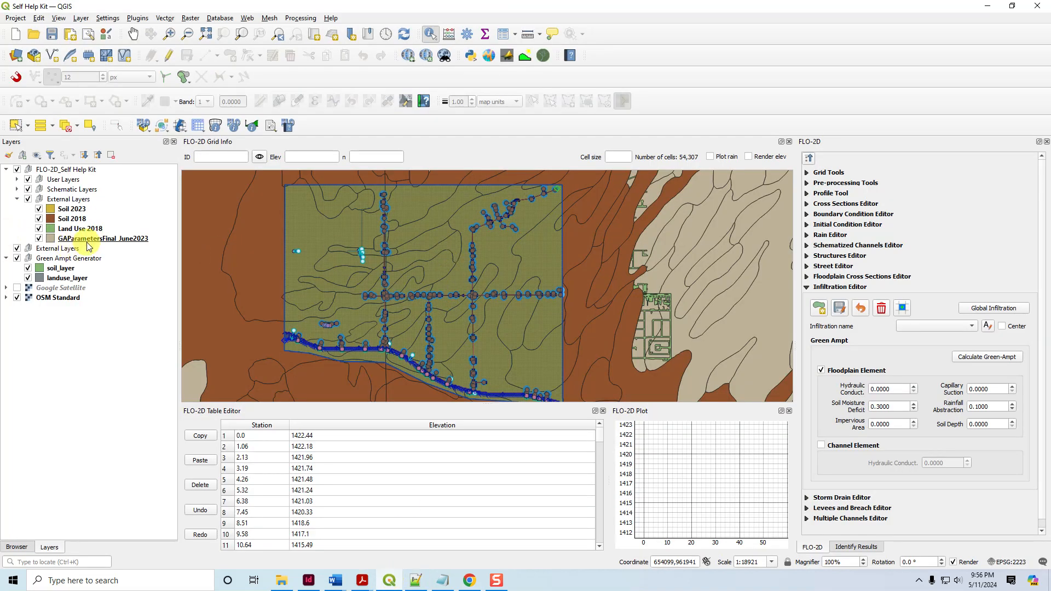
right_click(63, 269)
click(83, 415)
click(339, 126)
click(327, 130)
click(331, 127)
click(331, 127)
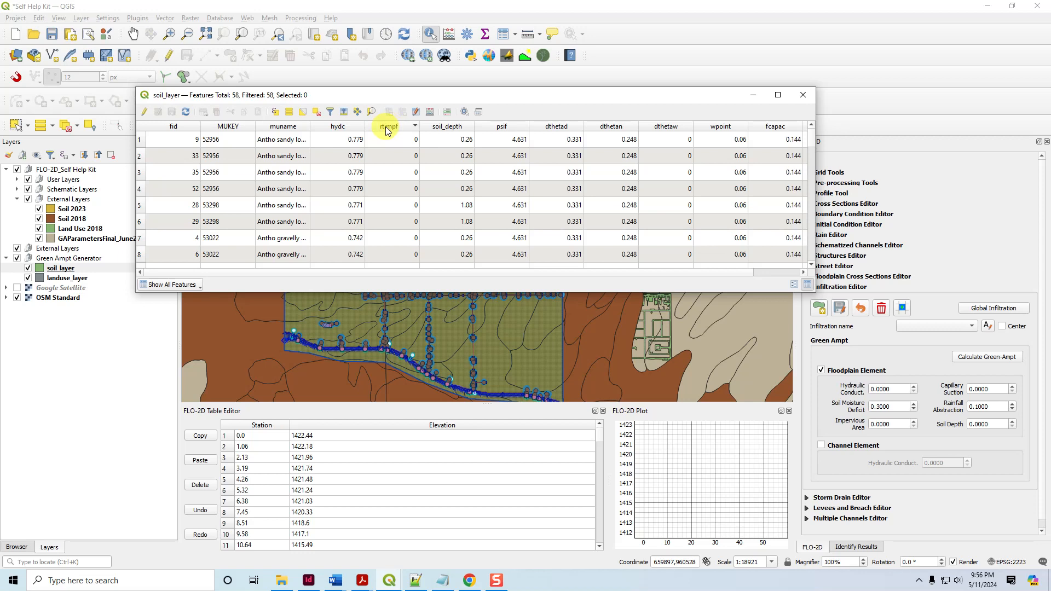
click(398, 129)
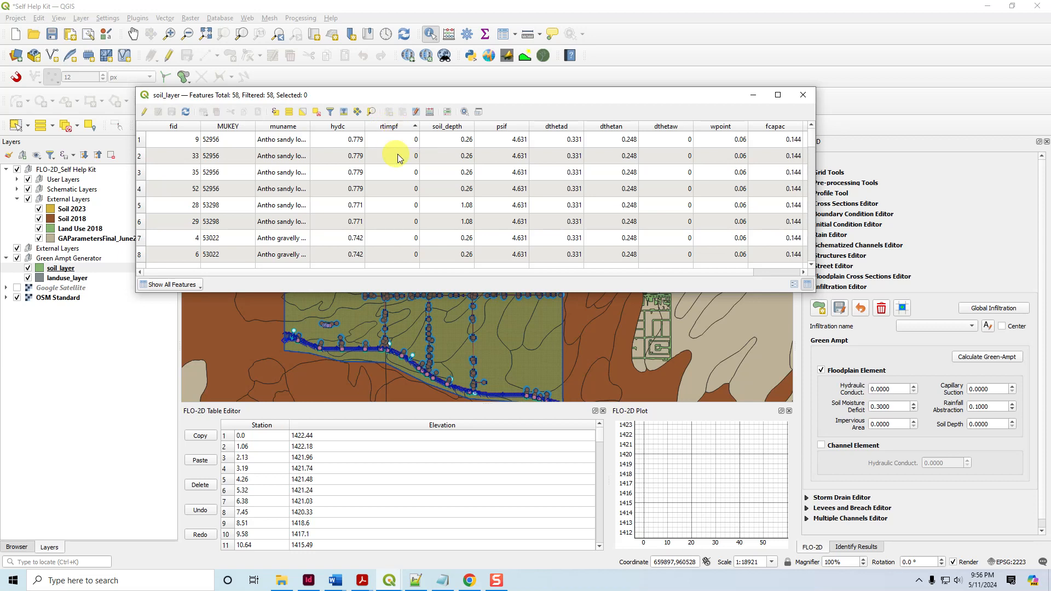
Sort the soil_layer table by soil_depth, psif, dthetad, dthetan and dthetaw to check their values, and close the table.
click(445, 126)
click(445, 127)
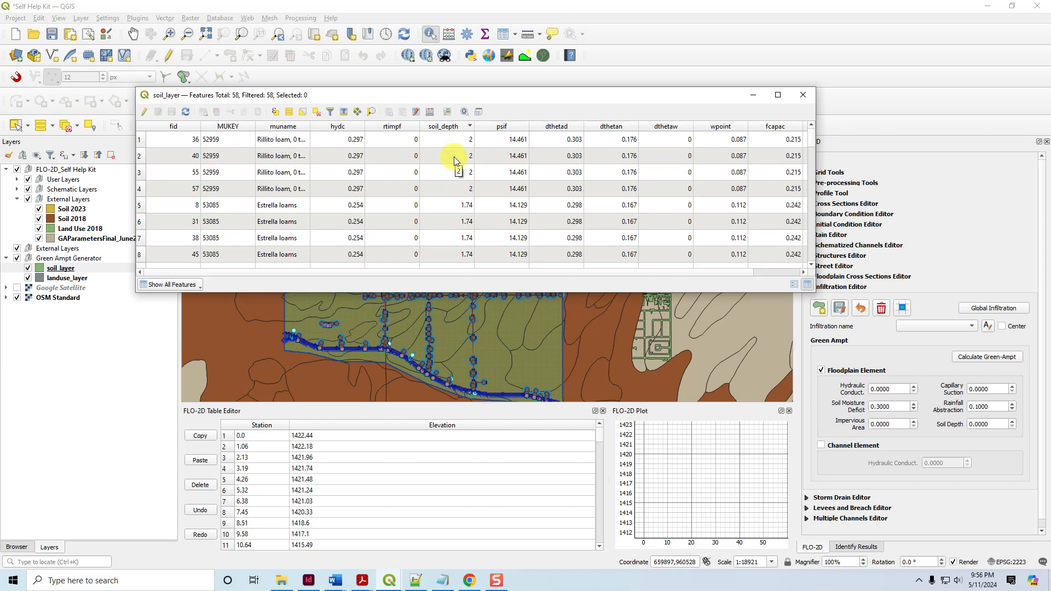
click(489, 127)
click(490, 126)
click(549, 127)
click(609, 127)
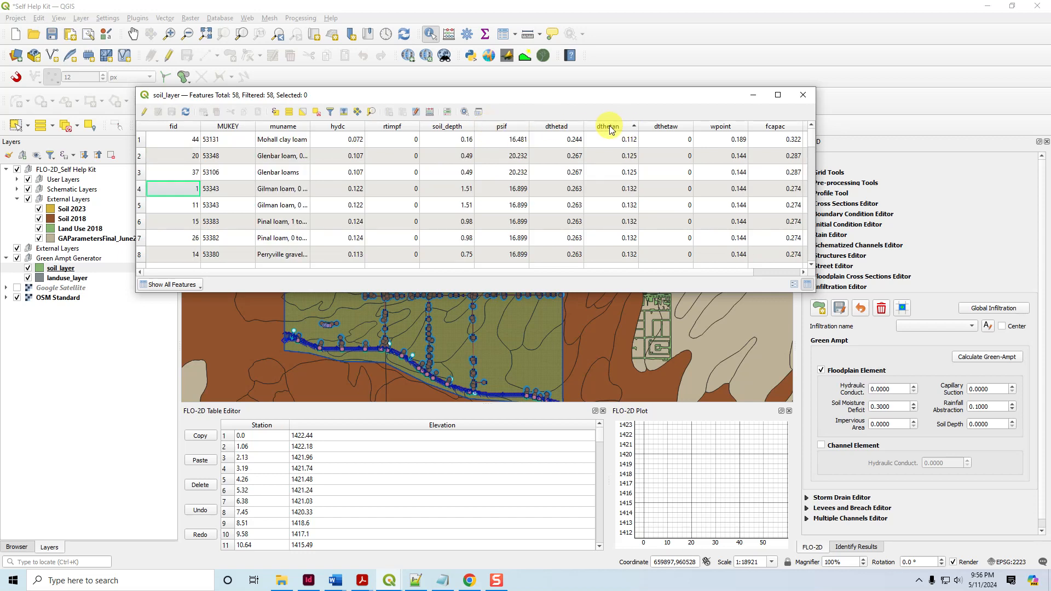
click(610, 127)
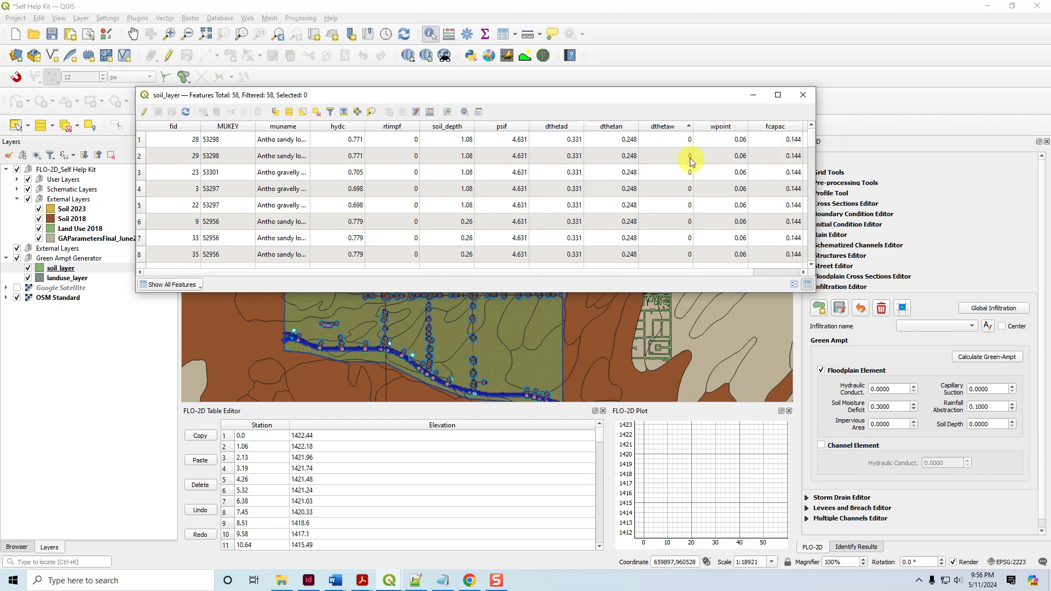
drag(486, 272, 667, 276)
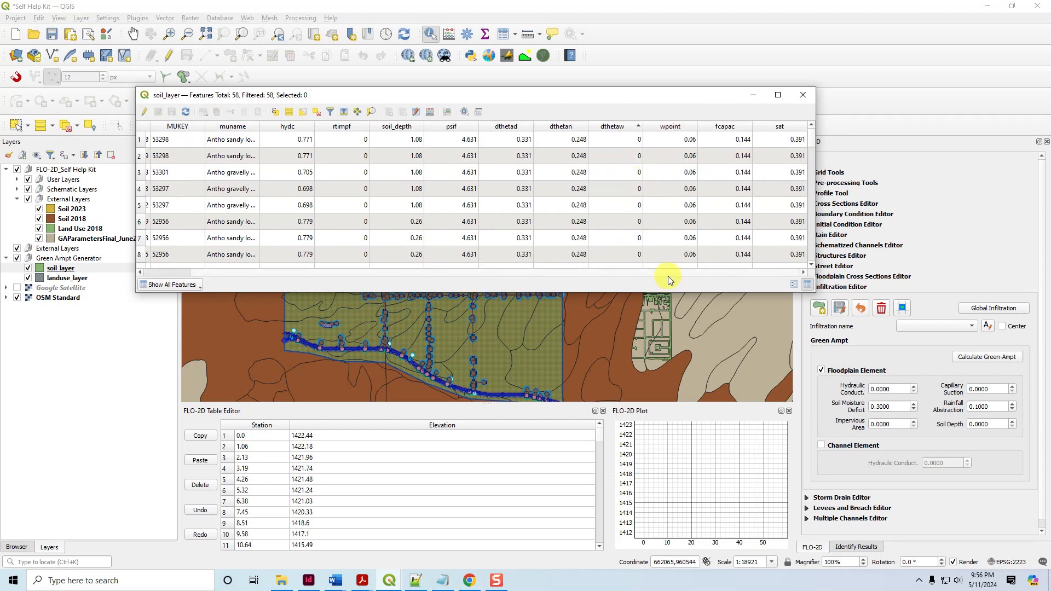
click(803, 95)
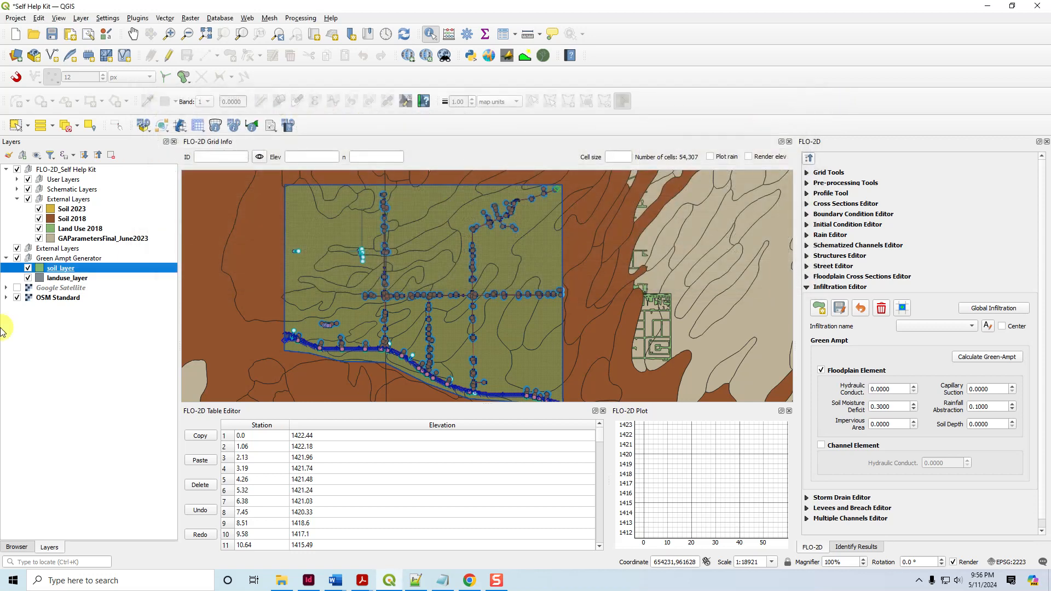
Open the landuse_layer attribute table, review its InitAbs, RTIMP, VegCov and Sat values, and close it.
right_click(60, 278)
click(85, 442)
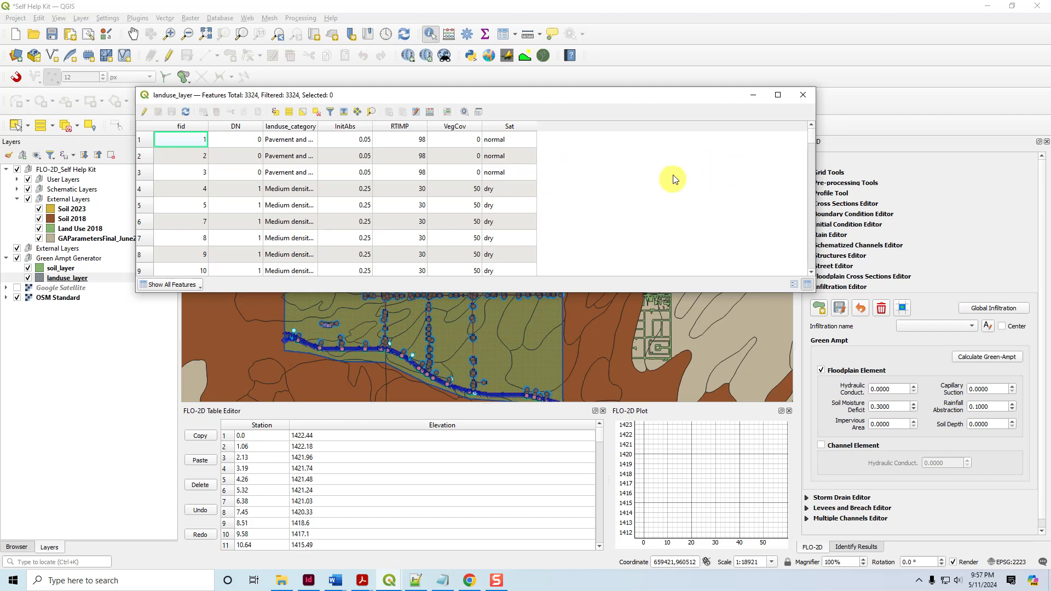
click(802, 95)
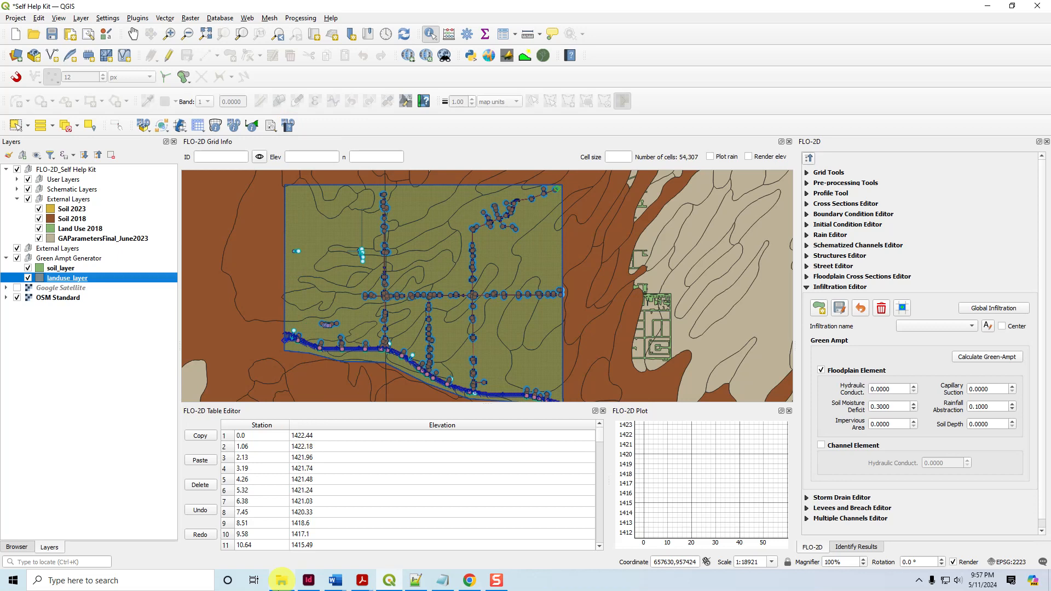
Revisit the plugin technical reference and the manual's INFIL.DAT page in Acrobat, and minimize the Acrobat and File Explorer windows.
click(281, 582)
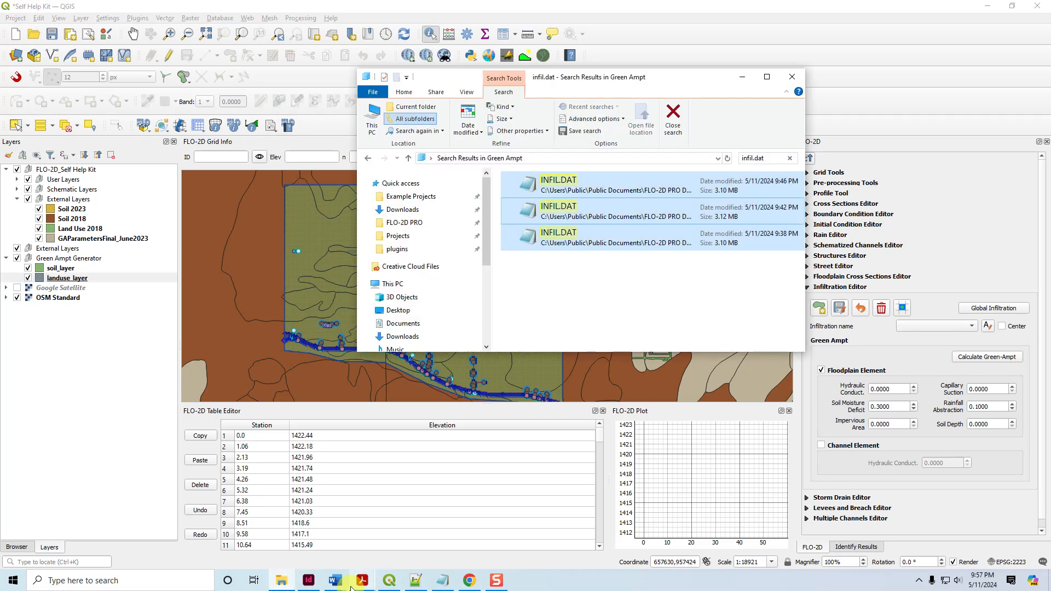
mouse_move(362, 581)
click(337, 509)
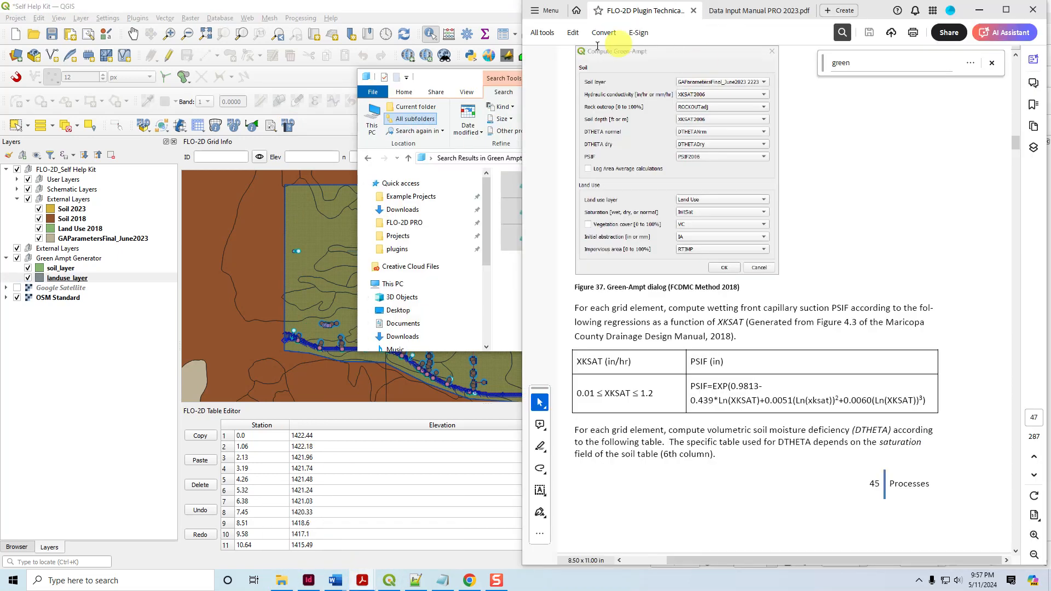
click(728, 11)
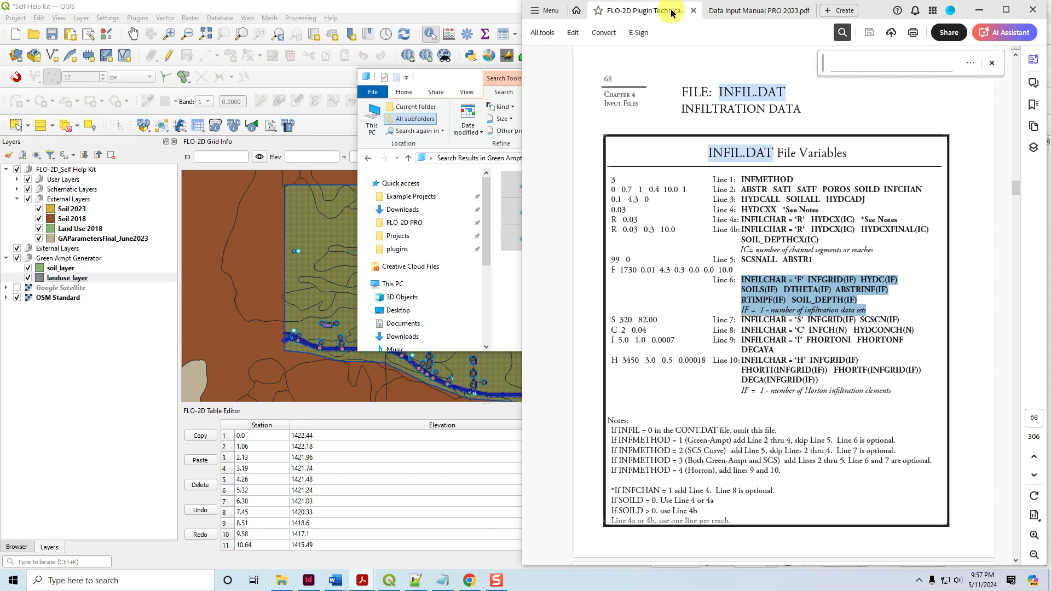
click(649, 11)
click(769, 11)
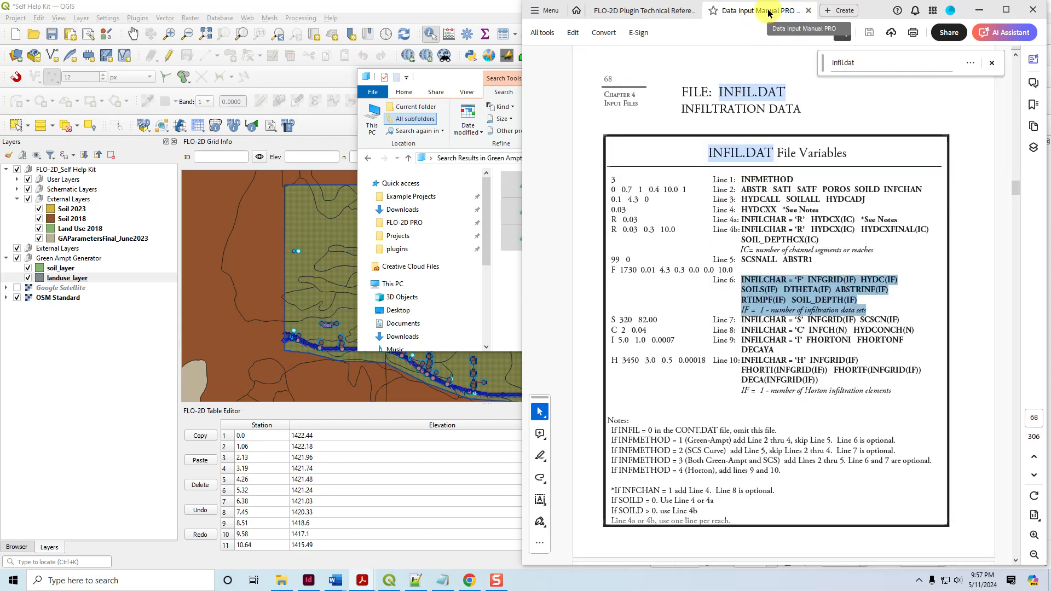
click(979, 10)
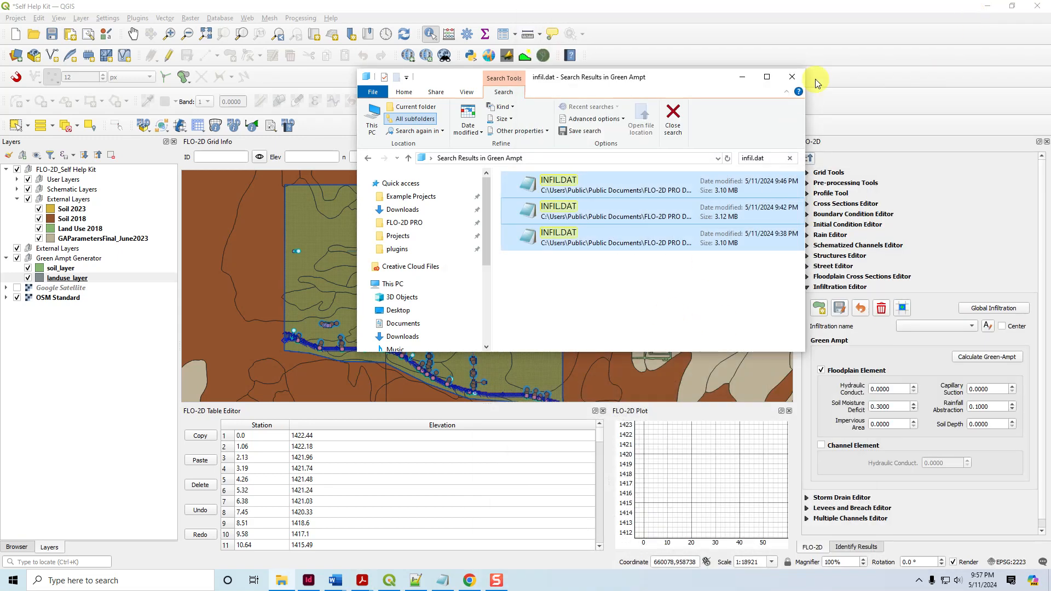
click(742, 77)
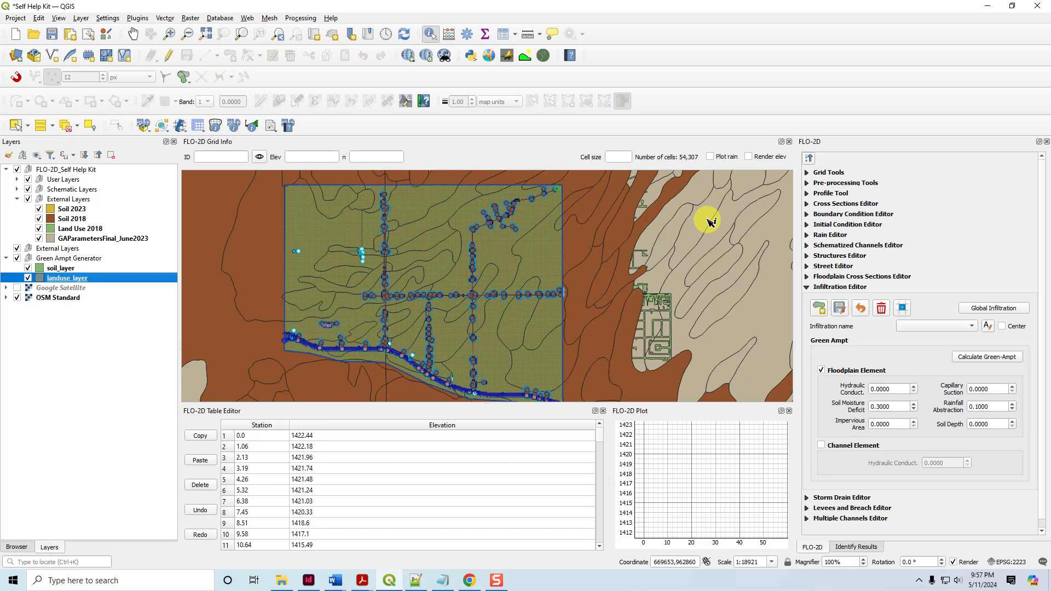